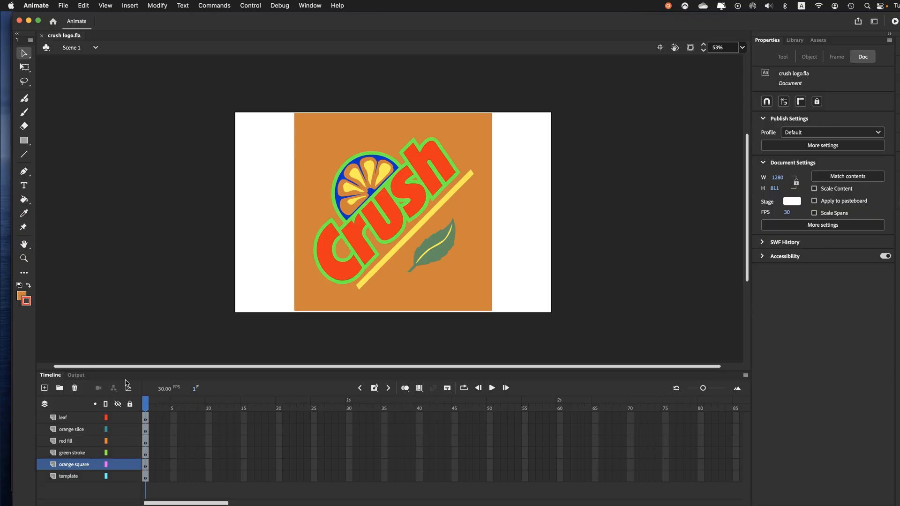
Step: Hide the leaf, orange slice, red fill, green stroke and orange square layers and fit the stage in the window
left_click(119, 417)
left_click_drag(119, 429, 124, 465)
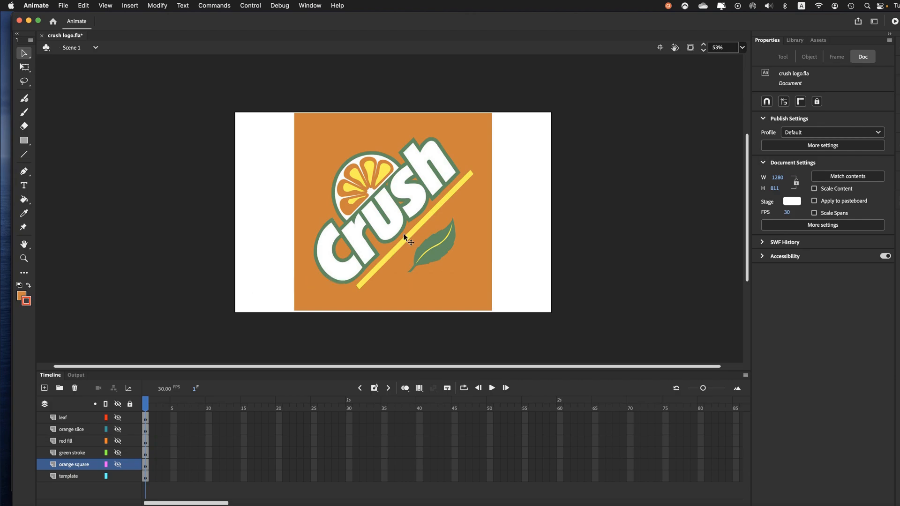
left_click(742, 48)
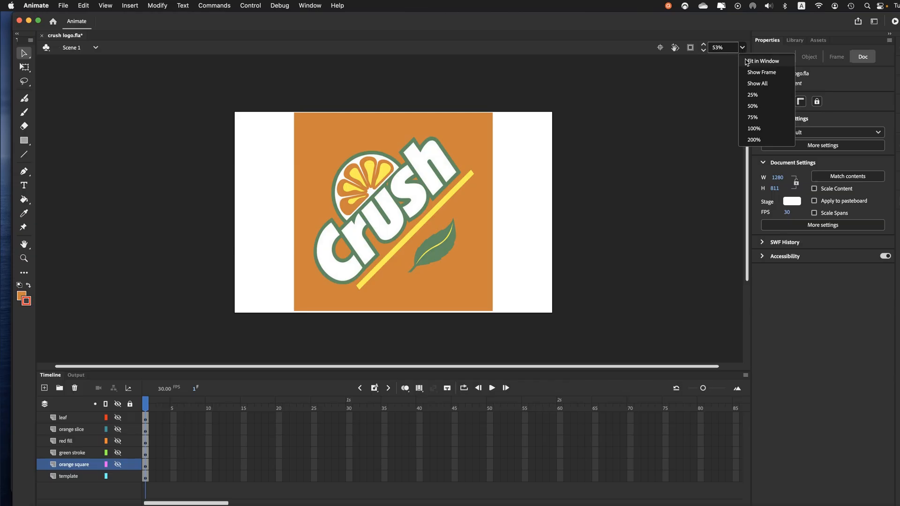
left_click(747, 62)
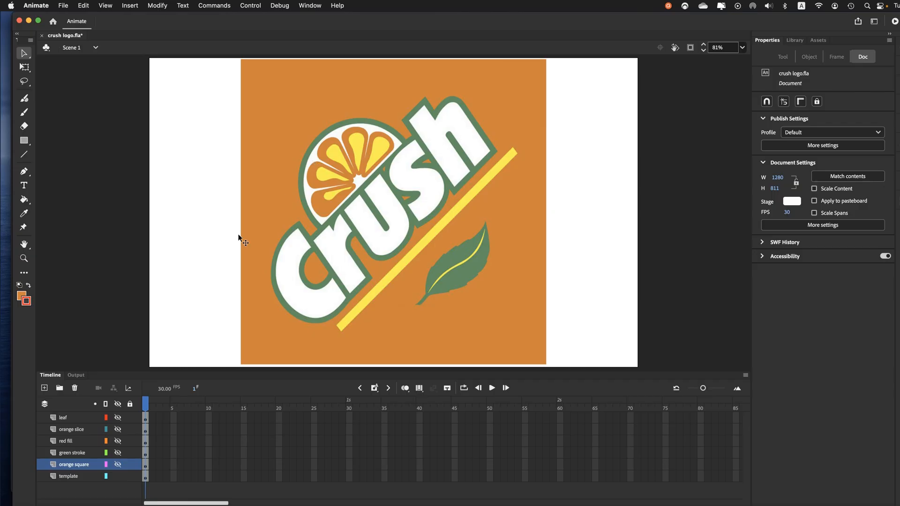
Step: Show the red fill, green stroke, orange square, orange slice and leaf layers again, one at a time, and deselect everything
left_click(129, 418)
left_click(117, 442)
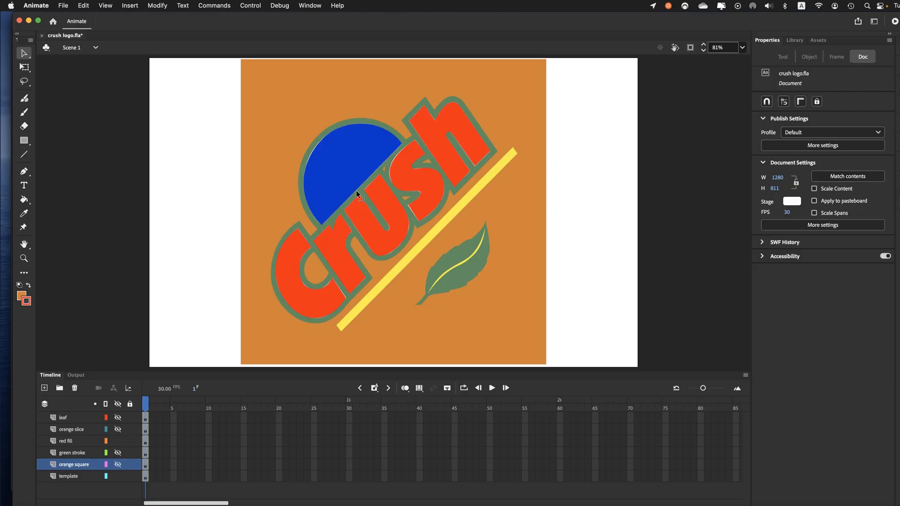
left_click(75, 443)
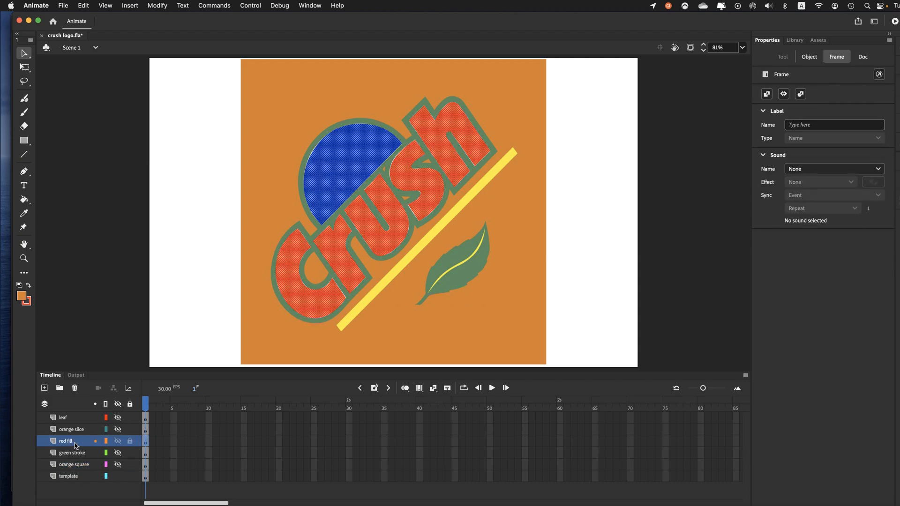
left_click(117, 454)
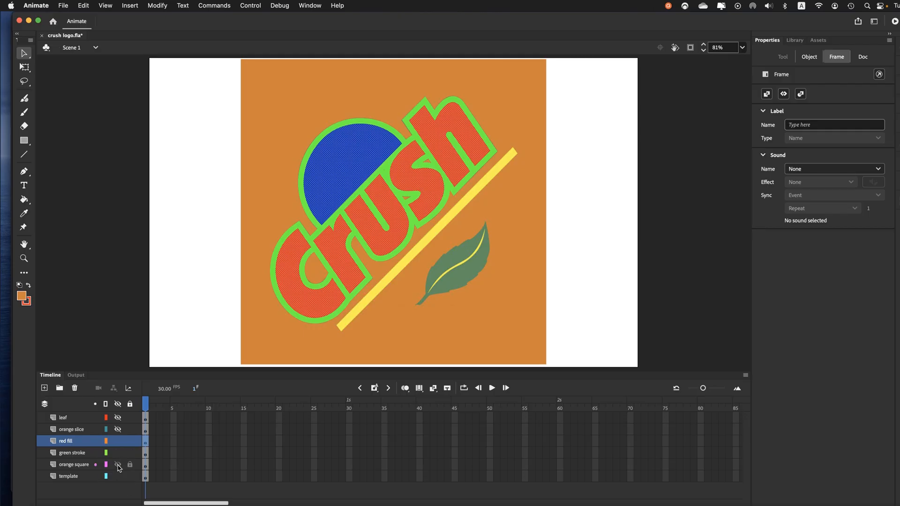
left_click(118, 465)
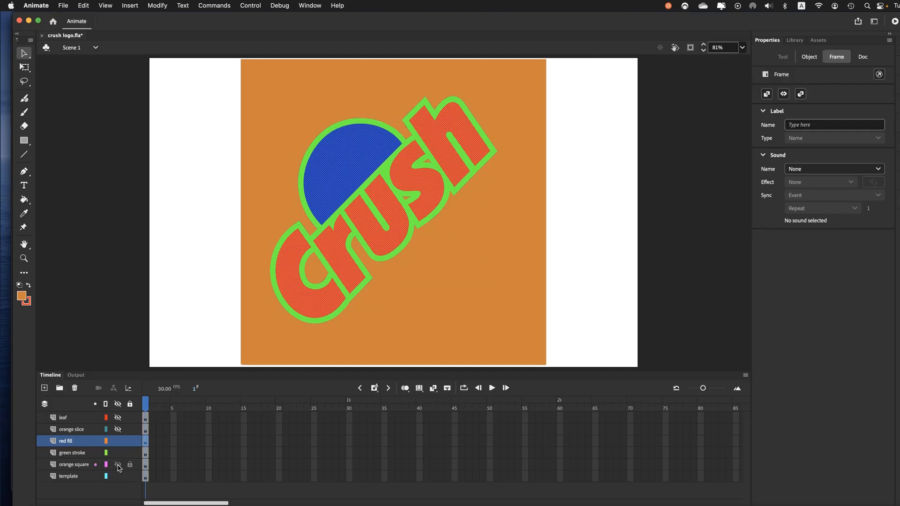
left_click(118, 431)
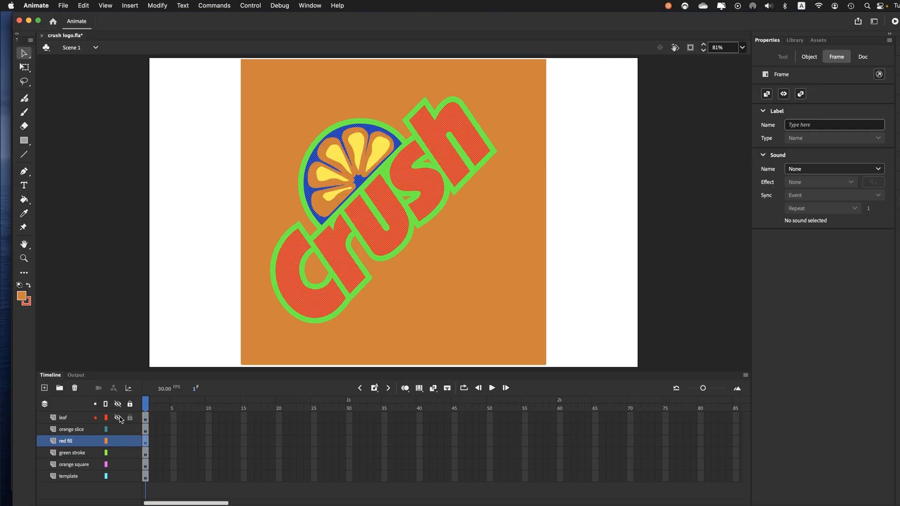
left_click(118, 418)
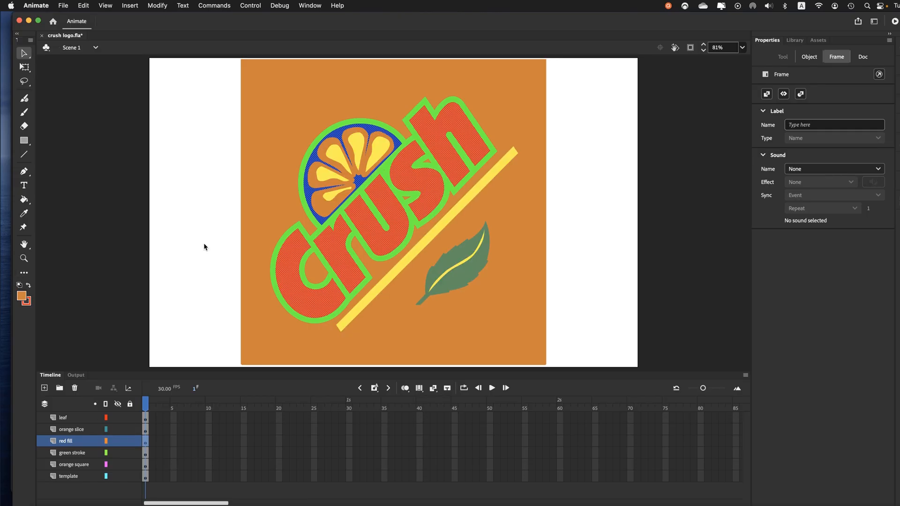
left_click(188, 247)
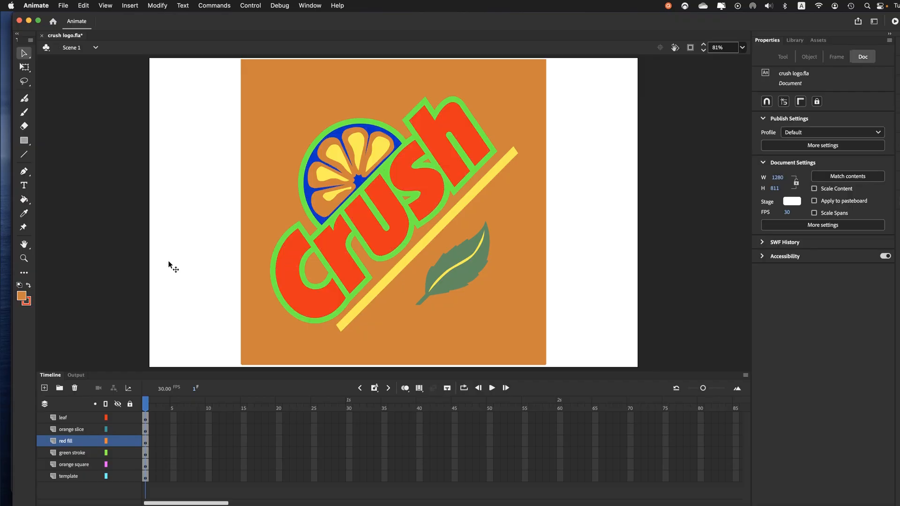
Step: Examine the logo's construction by selecting the C and r fills, the green stroke and the leaf with the Selection tool
left_click(300, 257)
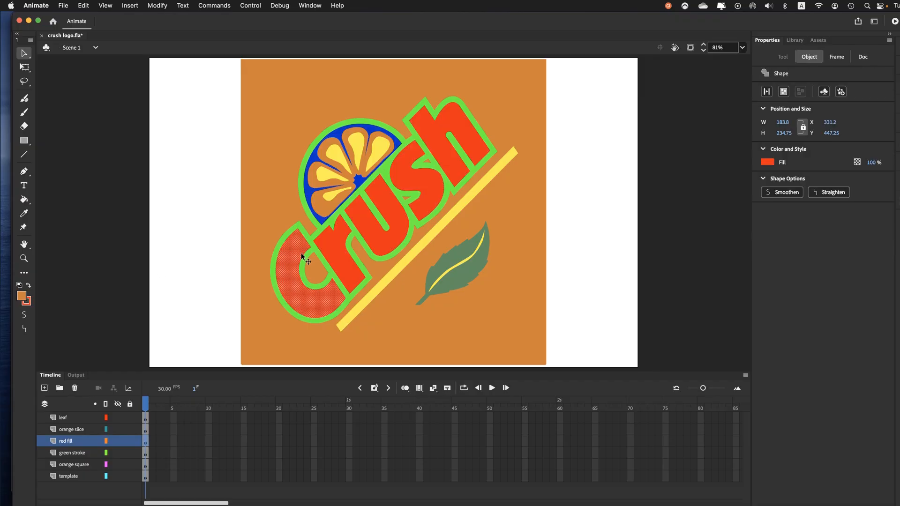
left_click(328, 249)
left_click(25, 55)
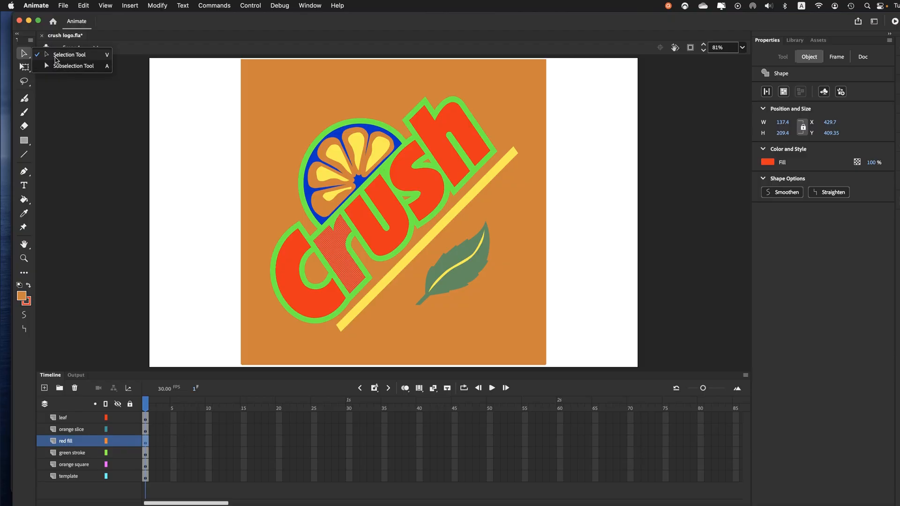
left_click(55, 58)
left_click(292, 287)
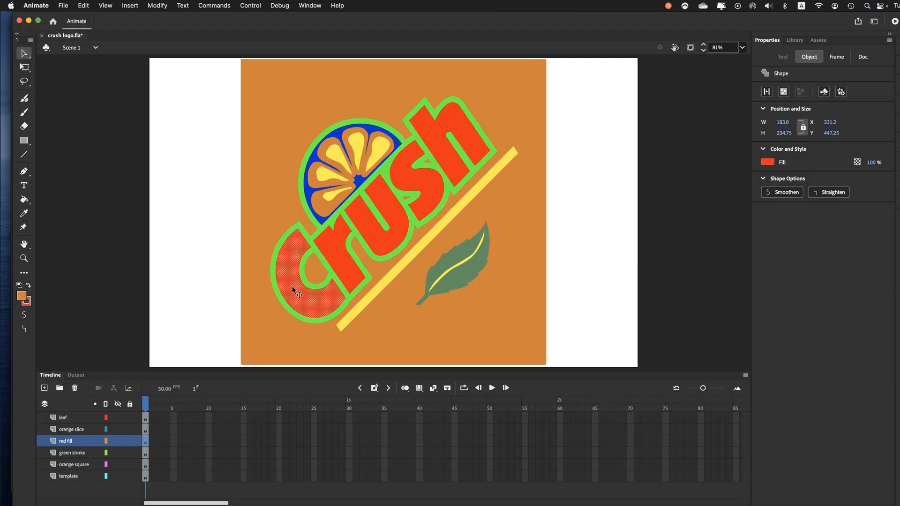
left_click(314, 247)
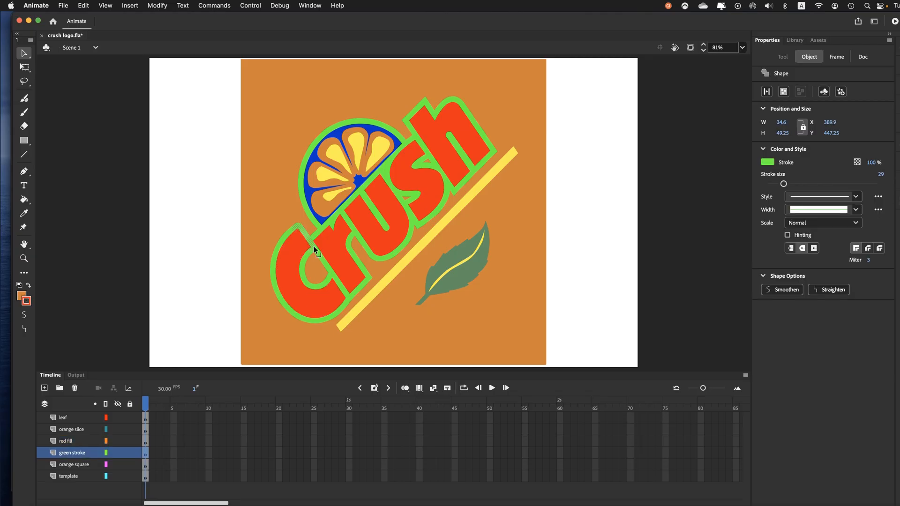
left_click(289, 271)
left_click(456, 281)
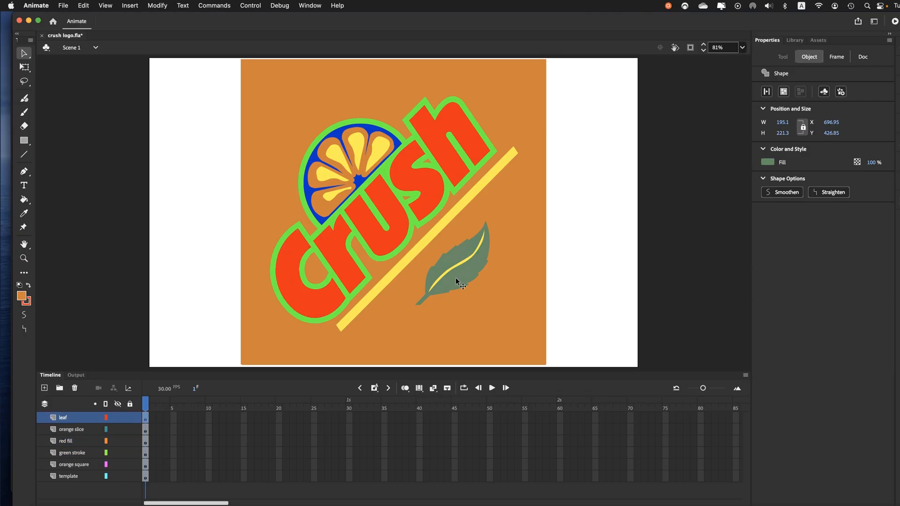
left_click(293, 287)
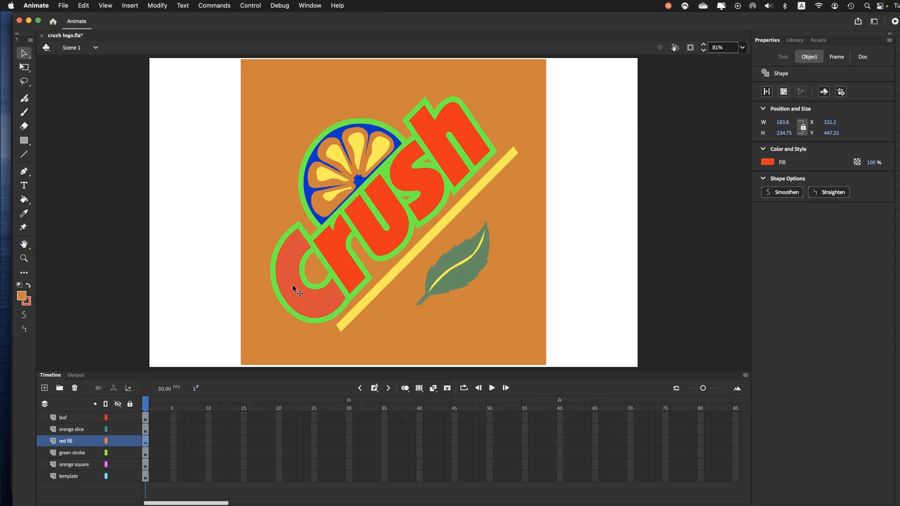
left_click(188, 276)
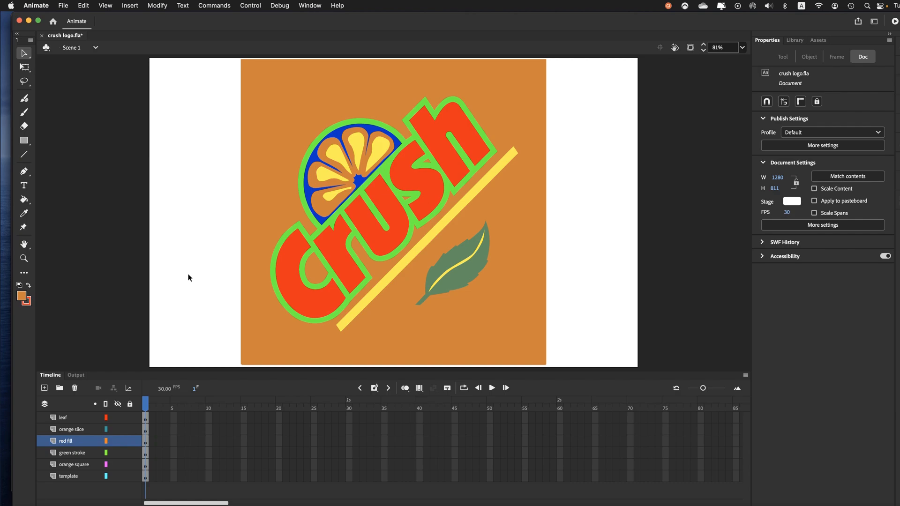
Step: Save crush logo.fla and create a Full HD 1920 x 1080 HTML5 Canvas document, fitted in the window
key("super+s")
left_click(63, 5)
left_click(62, 21)
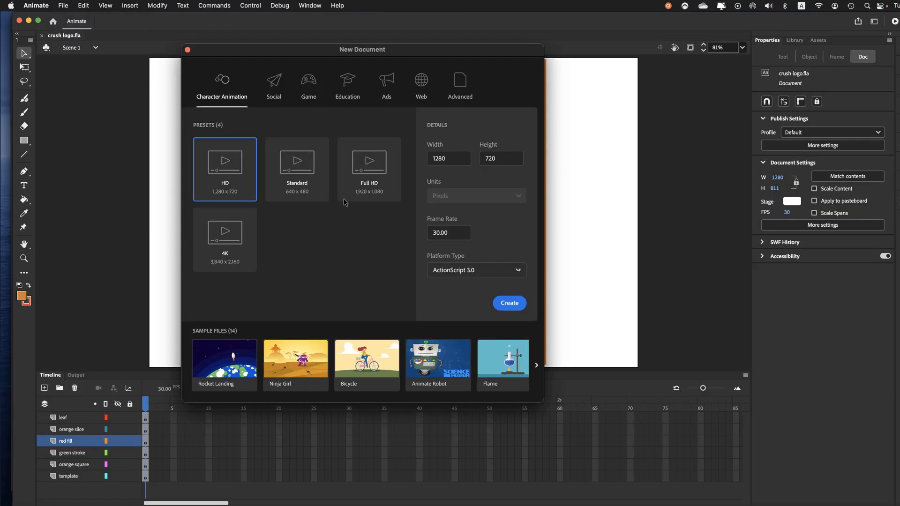
left_click(369, 172)
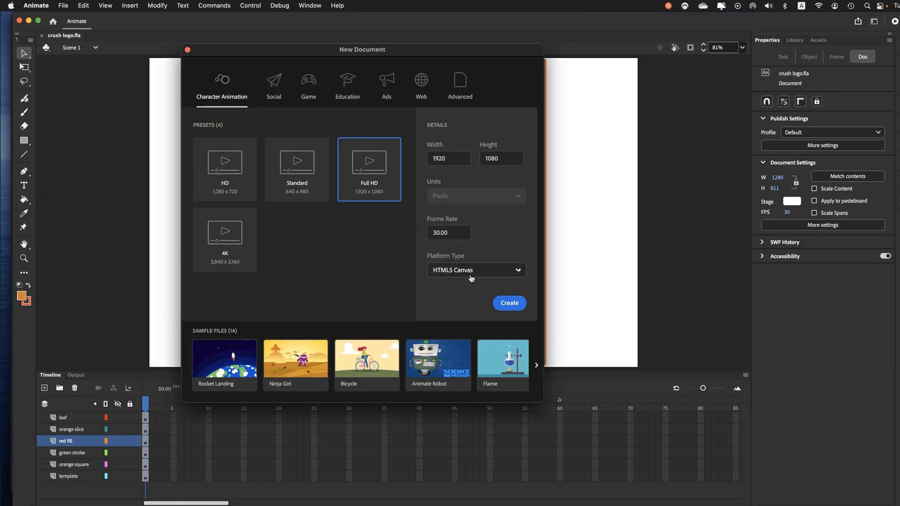
left_click(510, 303)
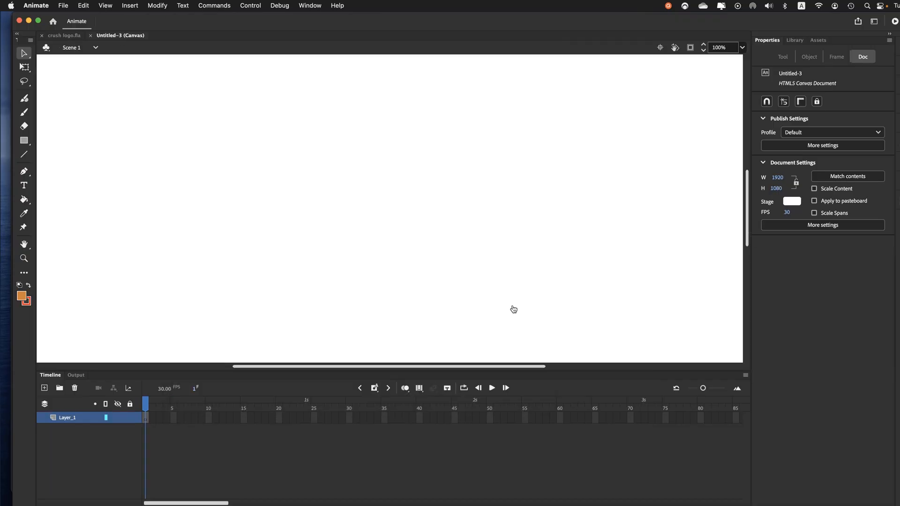
left_click(742, 49)
left_click(750, 62)
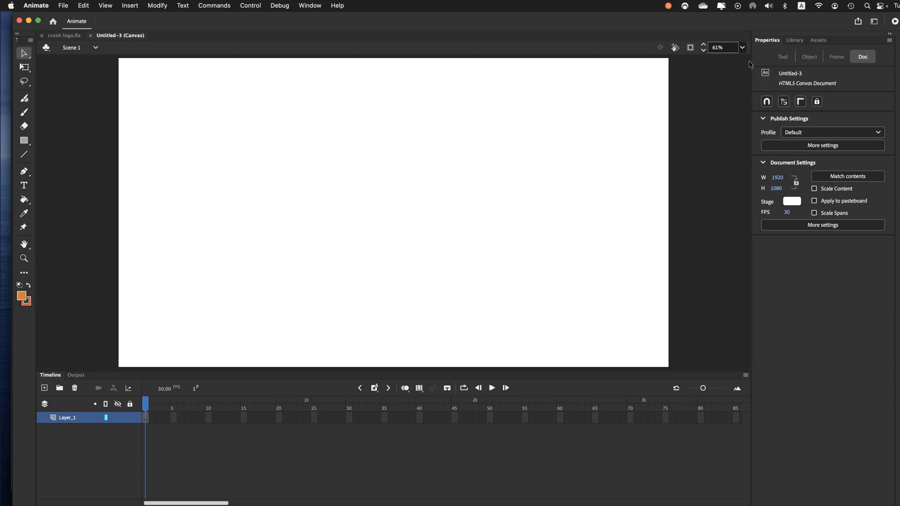
Step: Save the new document in the Animate course folder, using the author's last name followed by _01 as the file name
left_click(66, 6)
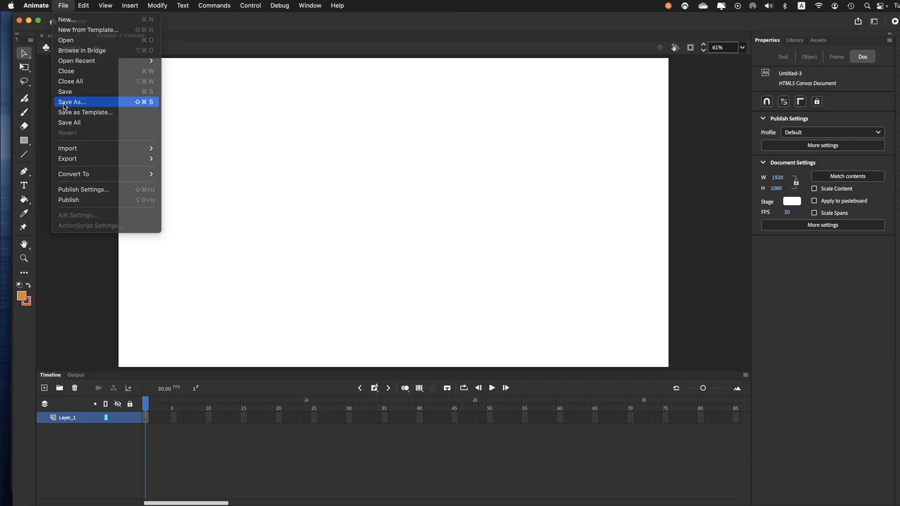
left_click(65, 103)
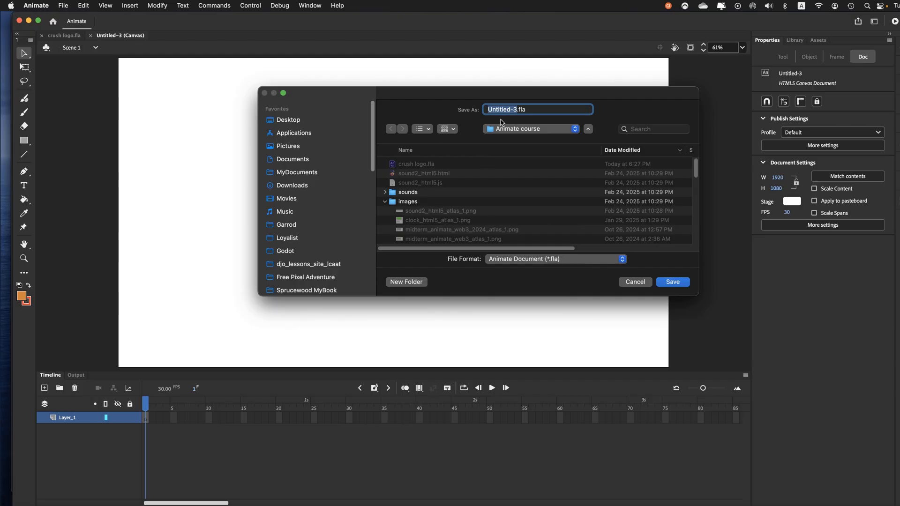
type("crush")
type("_")
key("BackSpace")
key("BackSpace")
key("BackSpace")
key("BackSpace")
key("BackSpace")
key("BackSpace")
type("ouellette_0")
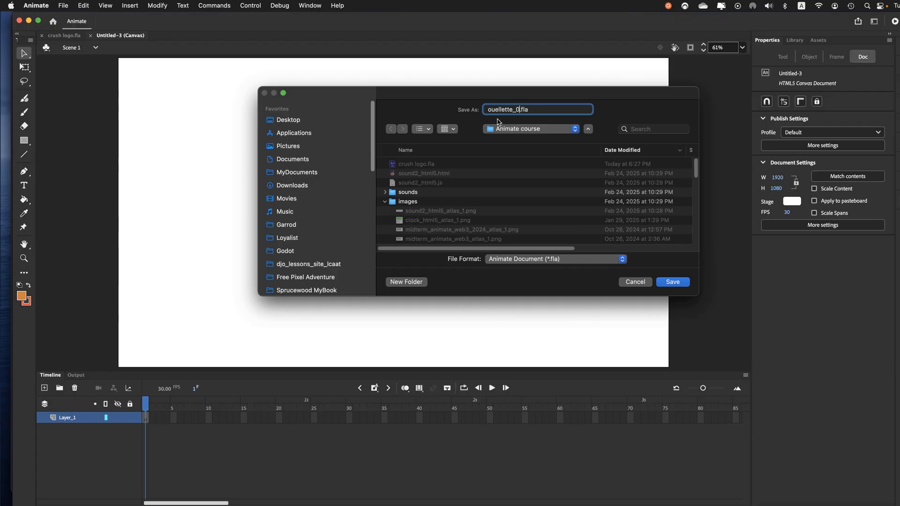
type("1")
left_click(660, 284)
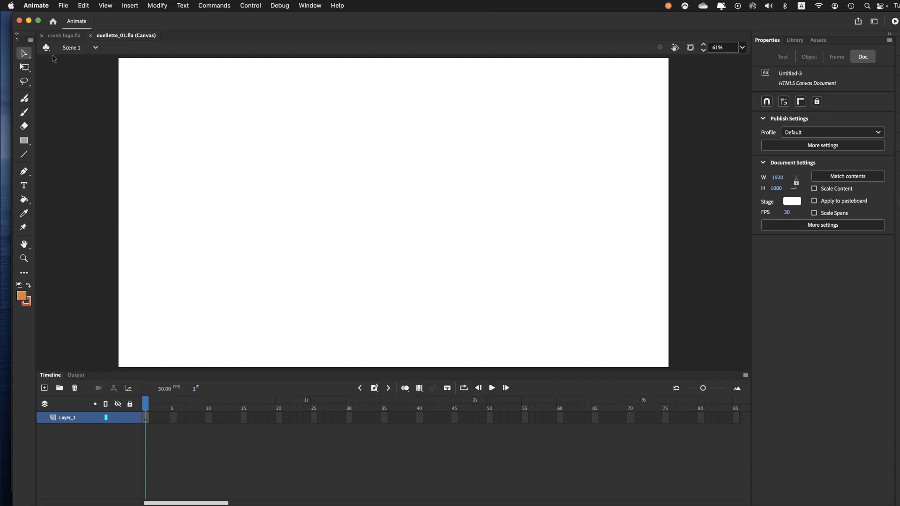
Step: Import crush2.jpg from the Downloads folder to the stage
left_click(63, 6)
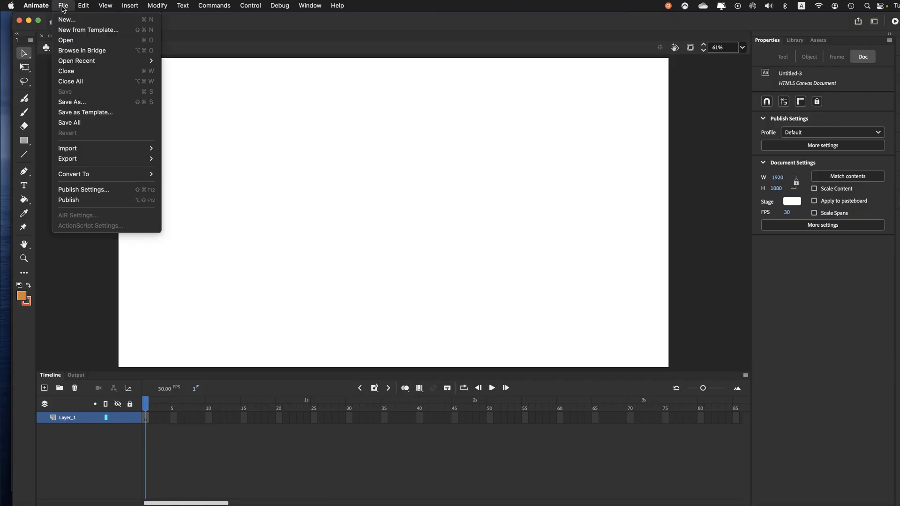
mouse_move(63, 149)
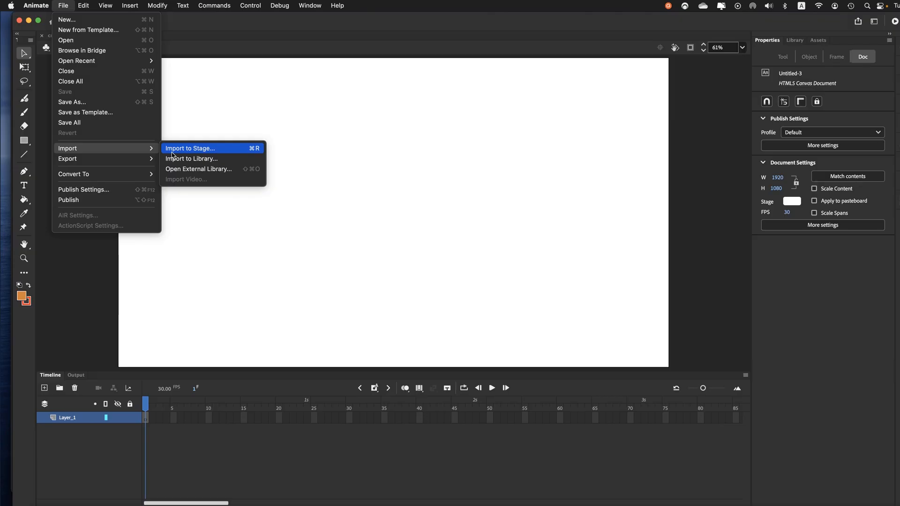
left_click(172, 152)
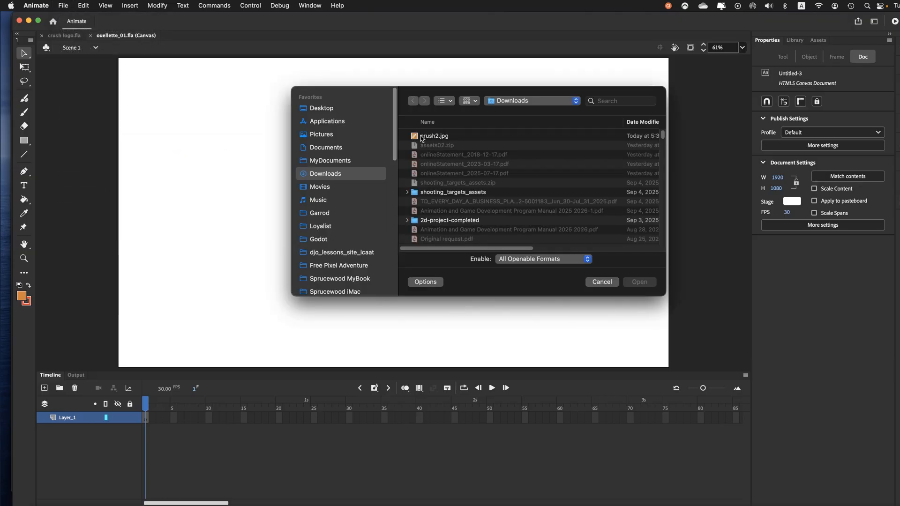
left_click(420, 137)
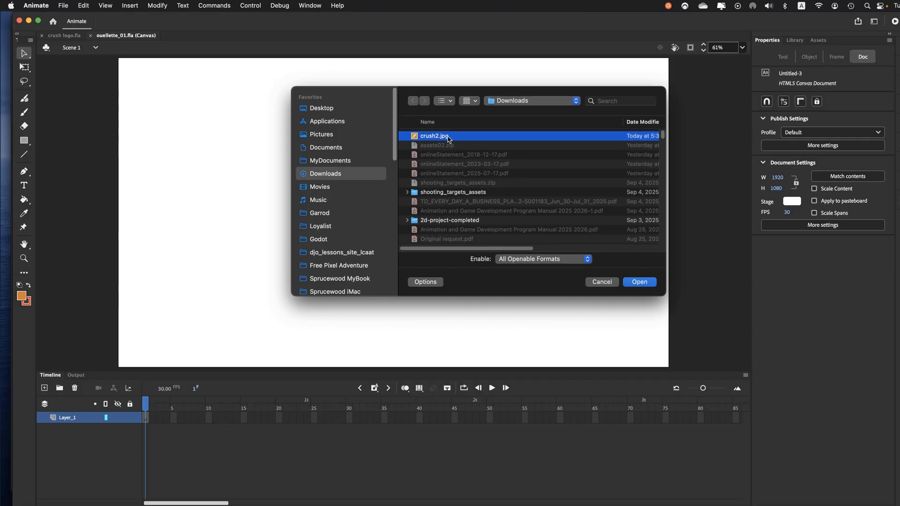
left_click(628, 284)
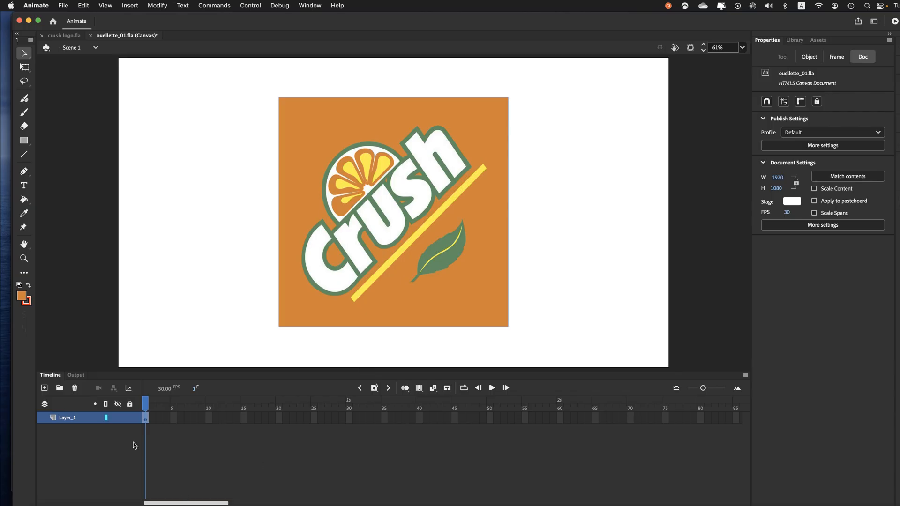
Step: Lock the imported image's layer and rename it template, and save the document
left_click(132, 422)
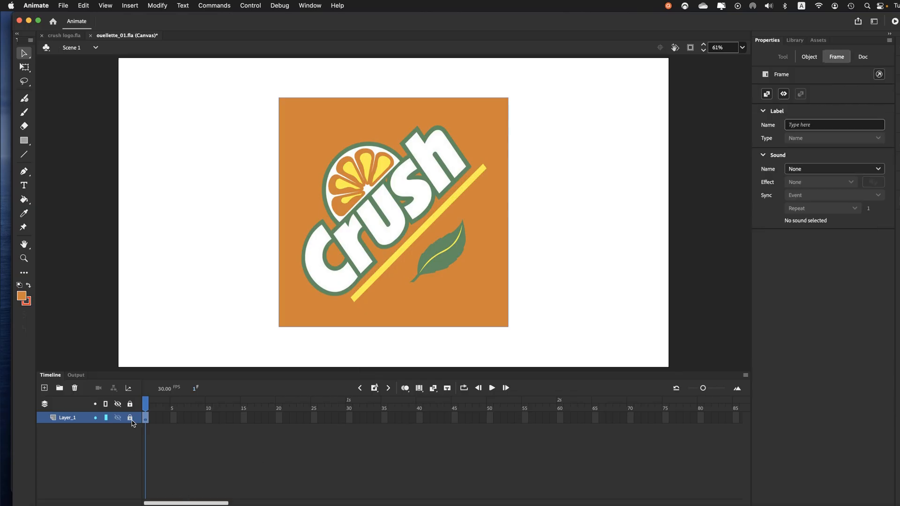
double_click(70, 420)
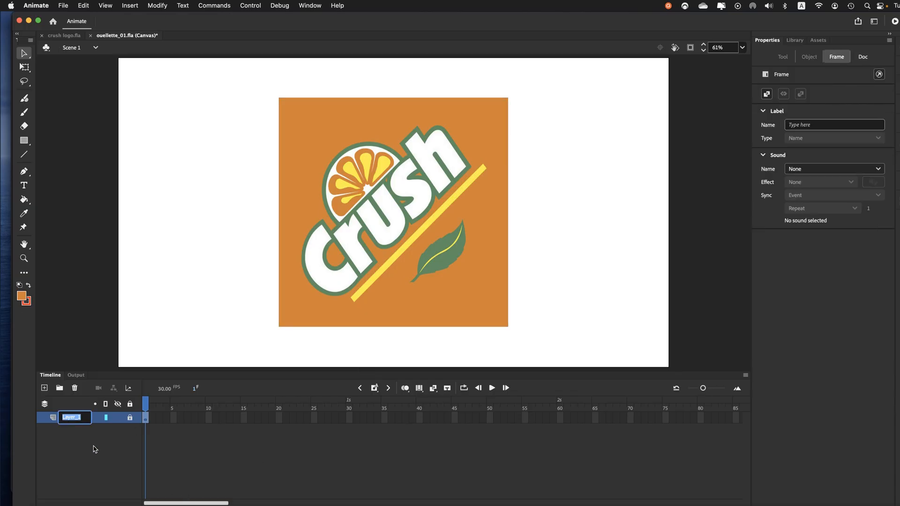
type("template")
key("Return")
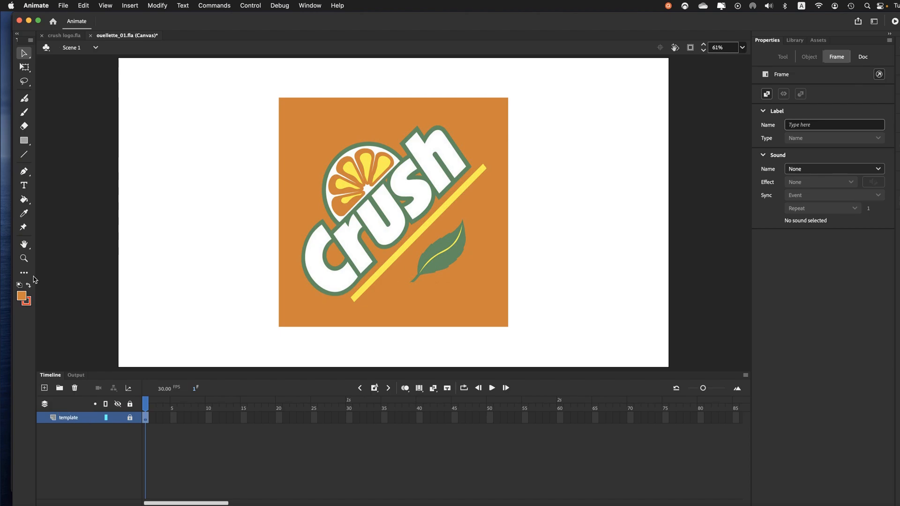
left_click(64, 5)
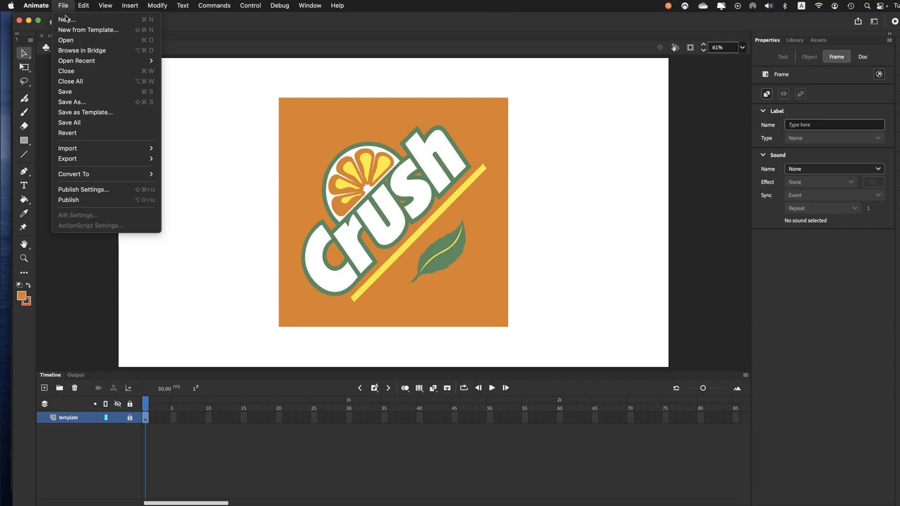
left_click(71, 92)
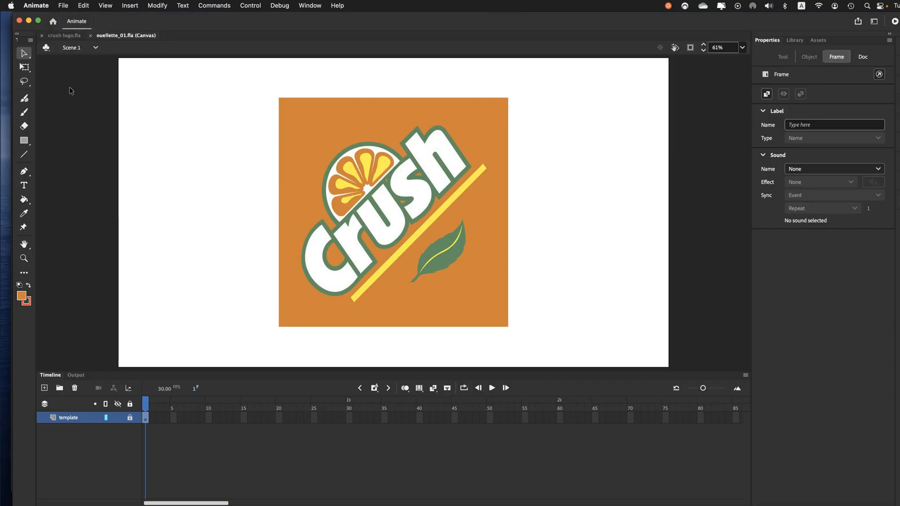
Step: Examine the layer structure of crush logo.fla, temporarily hiding the red fill layer to see what lies beneath it
key("super+Return")
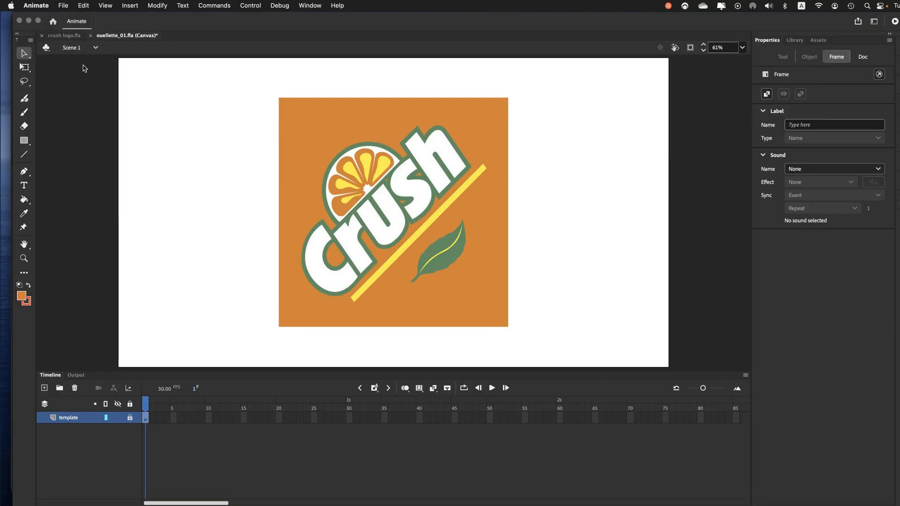
left_click(61, 36)
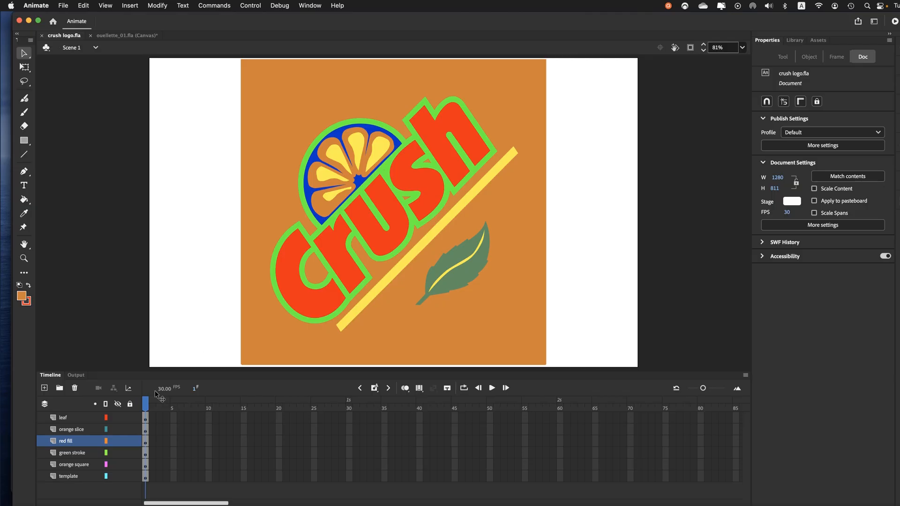
left_click(117, 441)
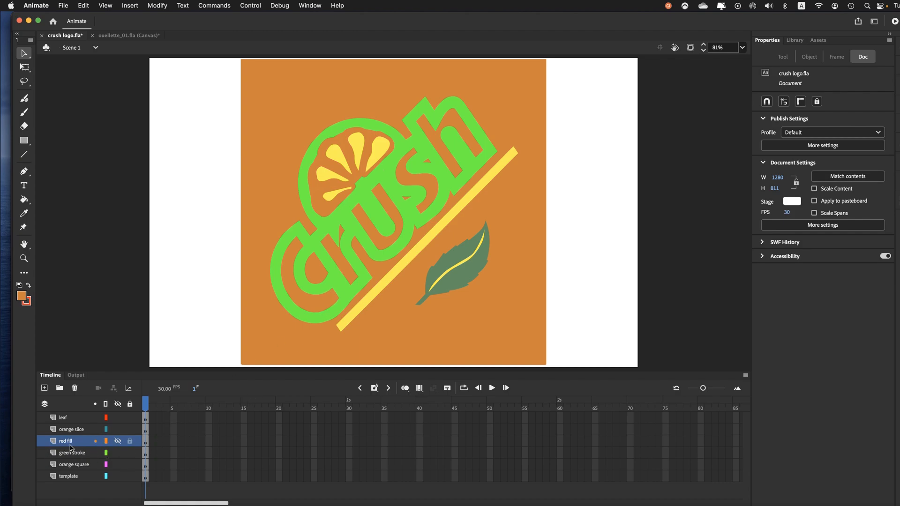
left_click(118, 441)
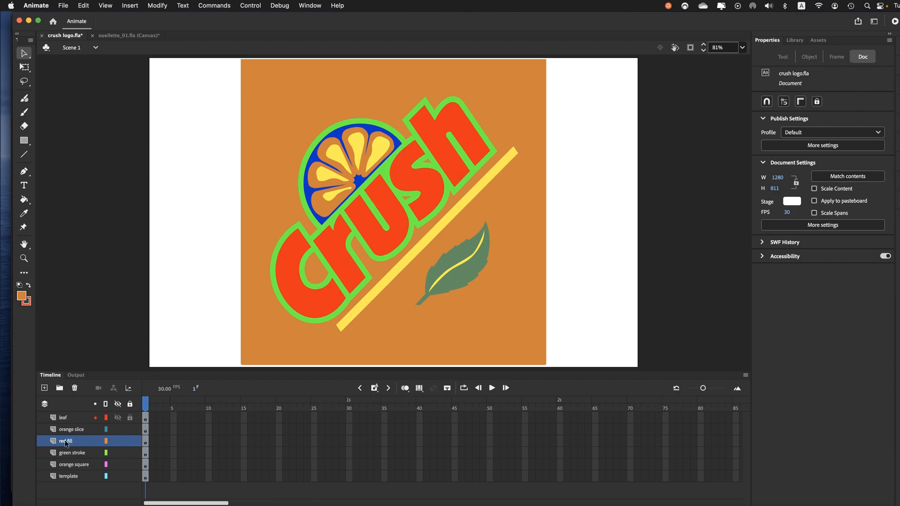
Step: Return to the HTML5 Canvas document and add a layer named stroke above the template layer
left_click(127, 36)
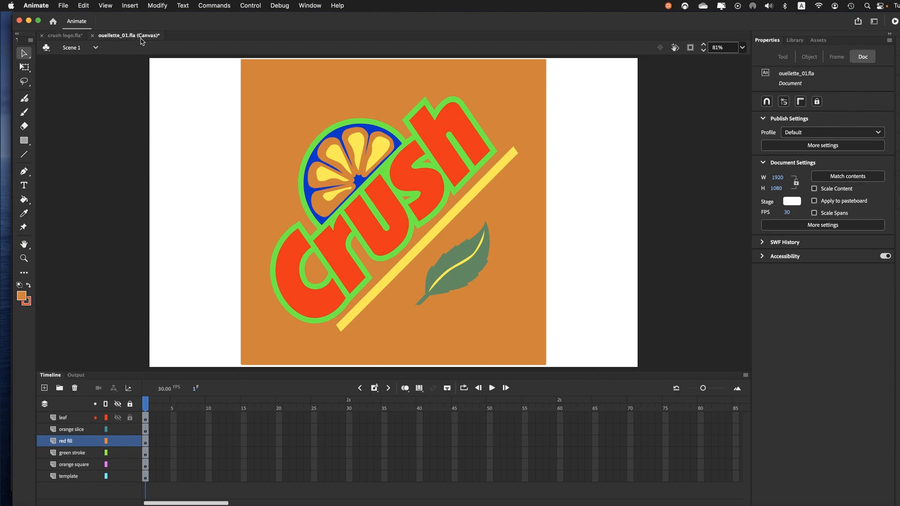
left_click(44, 388)
double_click(71, 419)
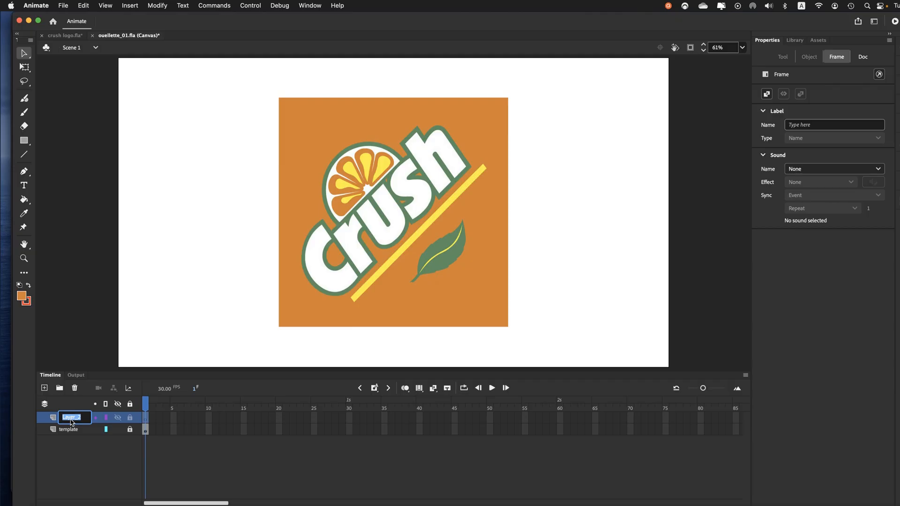
type("stroke")
key("Return")
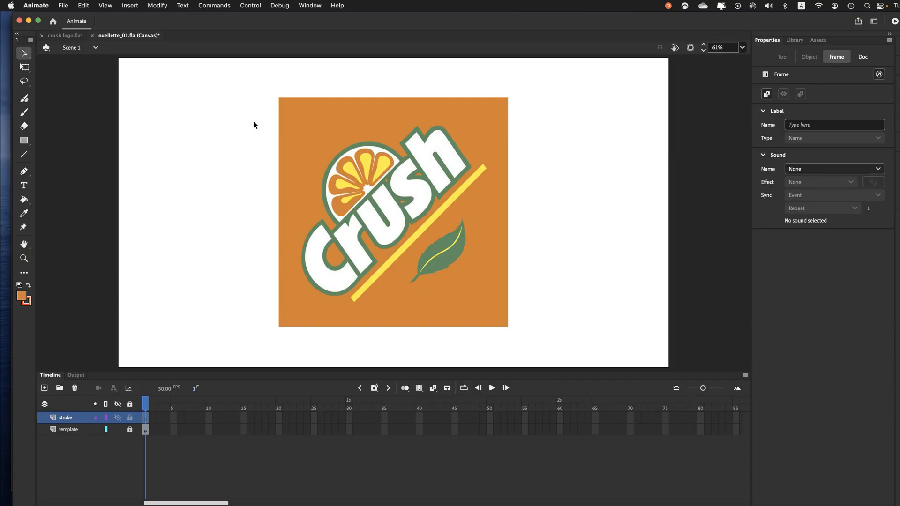
Step: Choose the Pen tool with a red stroke of size 2 and set its corner join to round
left_click(24, 172)
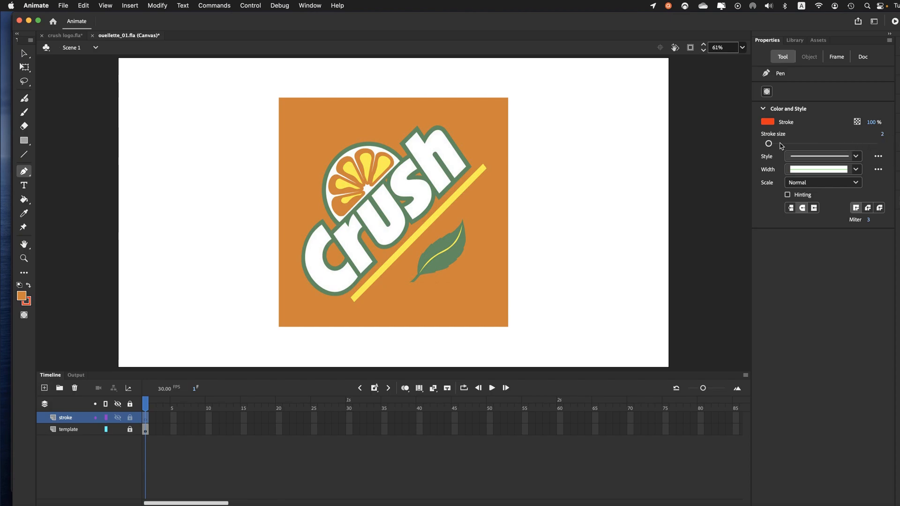
left_click(882, 136)
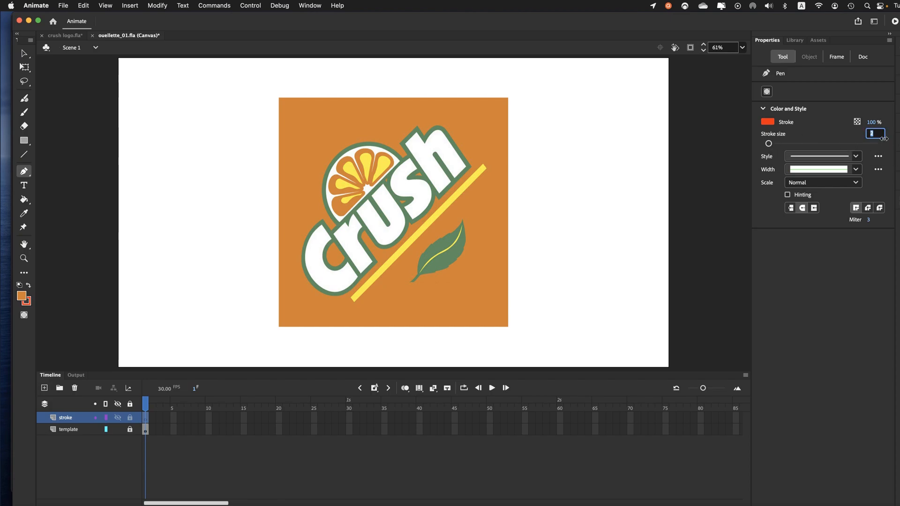
left_click(769, 144)
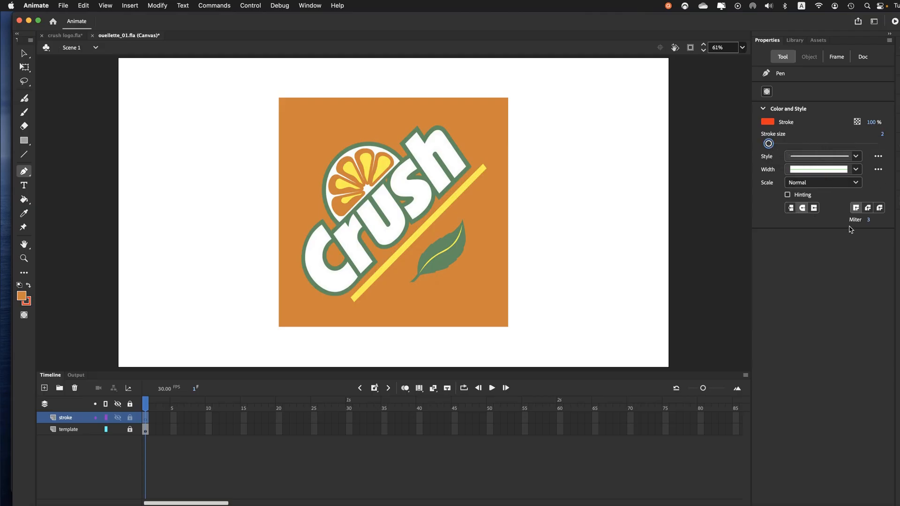
left_click(868, 208)
Step: Examine the logo's lettering and orange slice up close at different magnifications
key("super+equal")
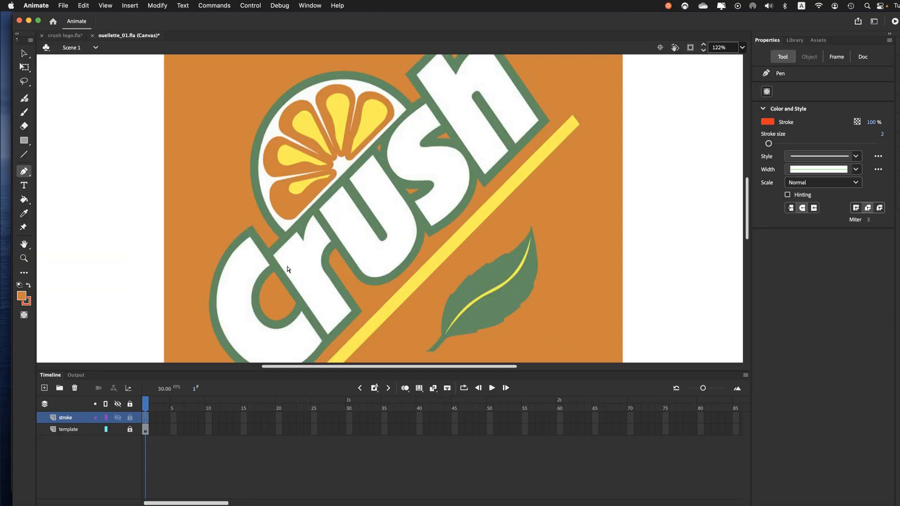
left_click_drag(291, 271, 362, 225)
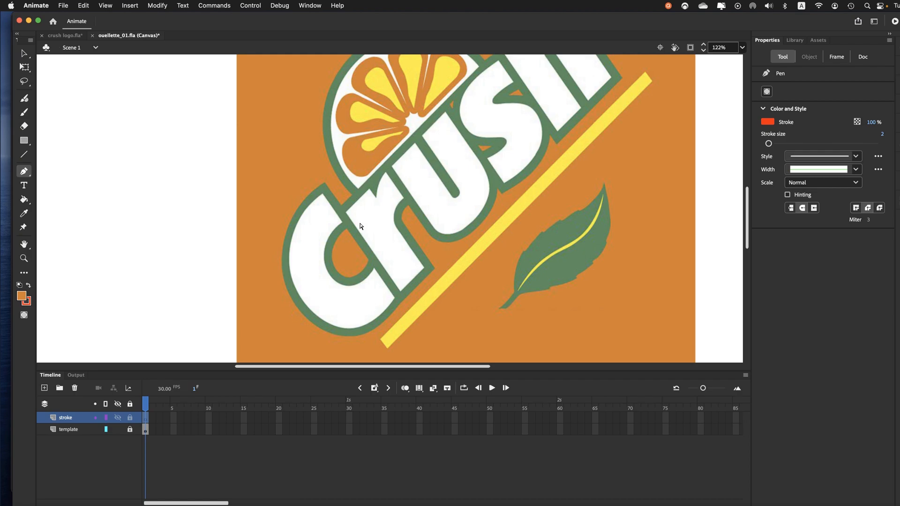
key("super+minus")
key("super+minus")
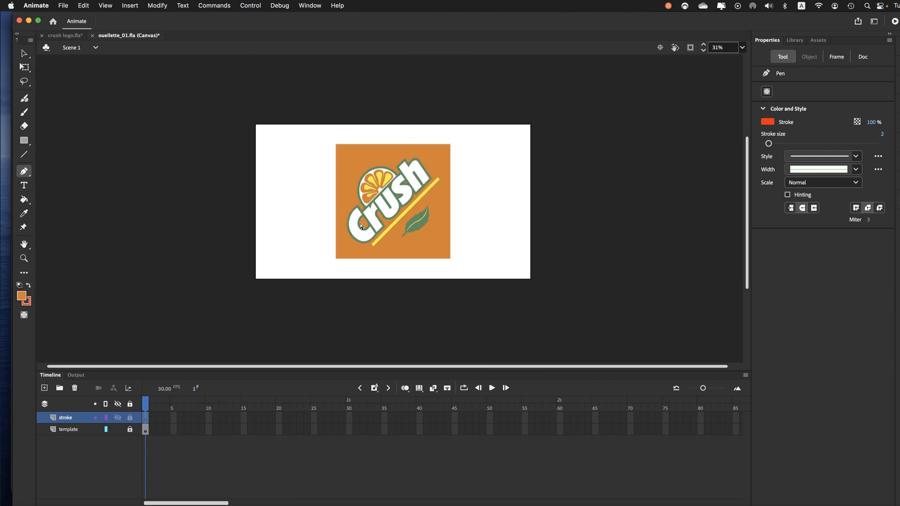
key("super+equal")
key("super+equal")
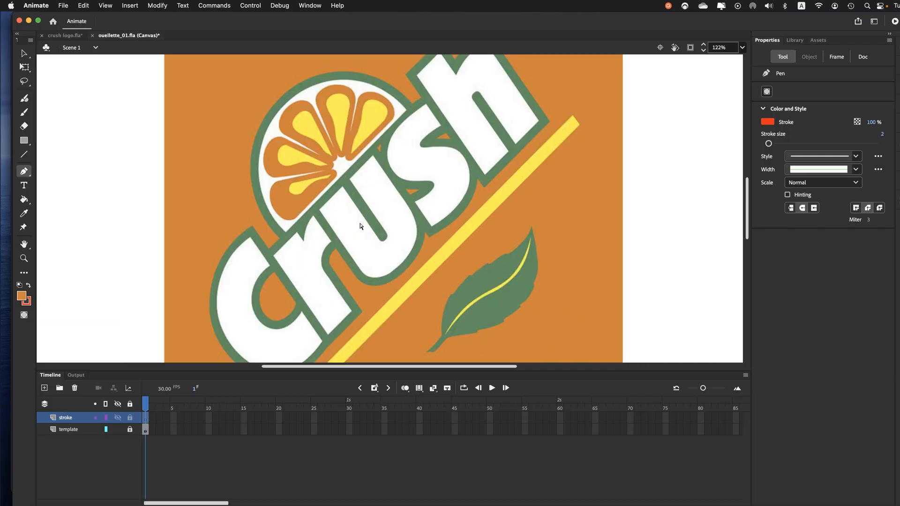
left_click_drag(263, 296, 341, 248)
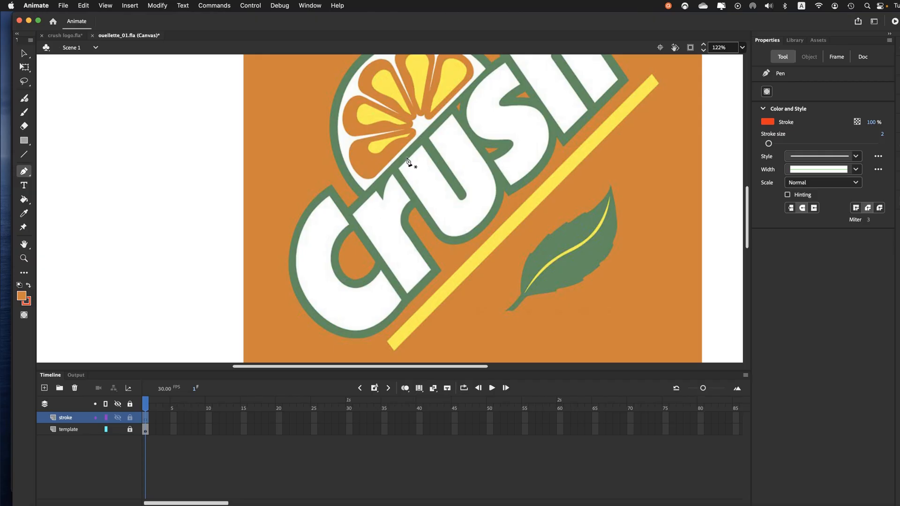
left_click_drag(432, 139, 438, 180)
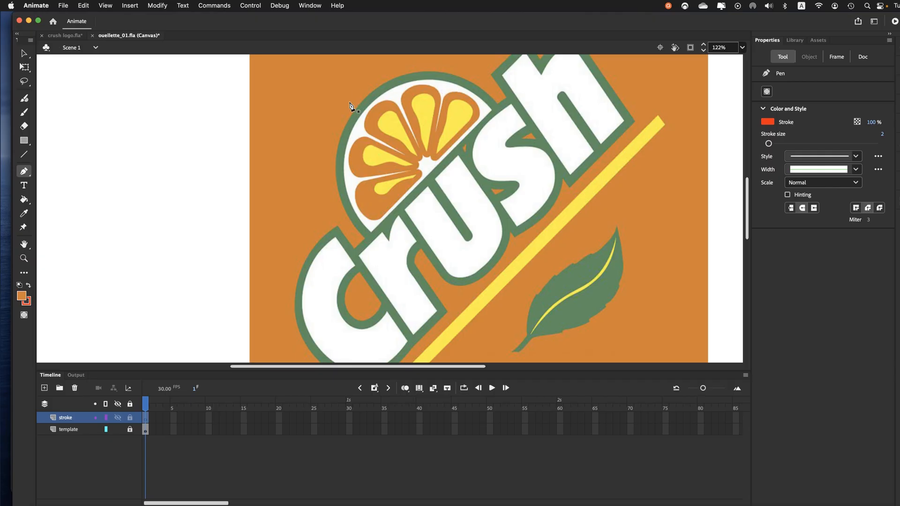
mouse_move(404, 250)
left_mouse_down()
mouse_move(353, 175)
mouse_move(380, 190)
left_mouse_up()
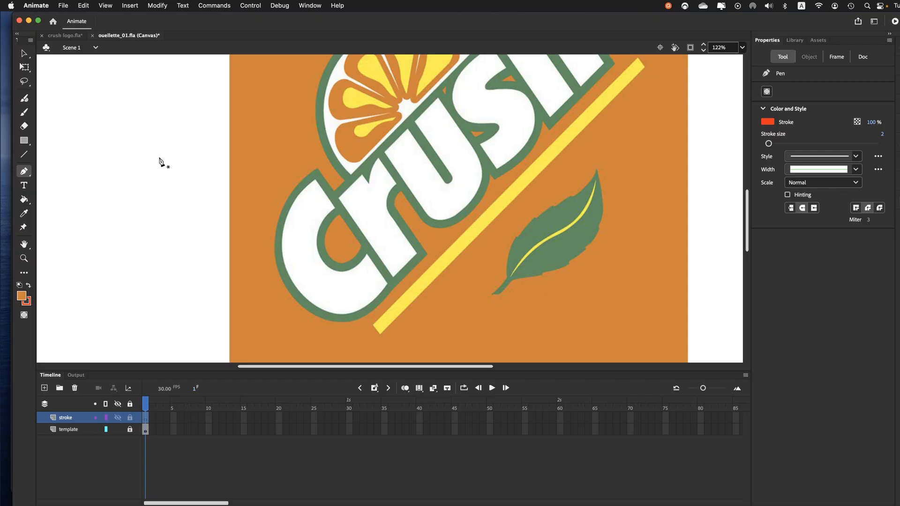
Step: Draw a closed five-cornered practice shape about 229 by 154 px in the blank area beside the logo and fill it with orange
left_click(187, 99)
left_click(88, 159)
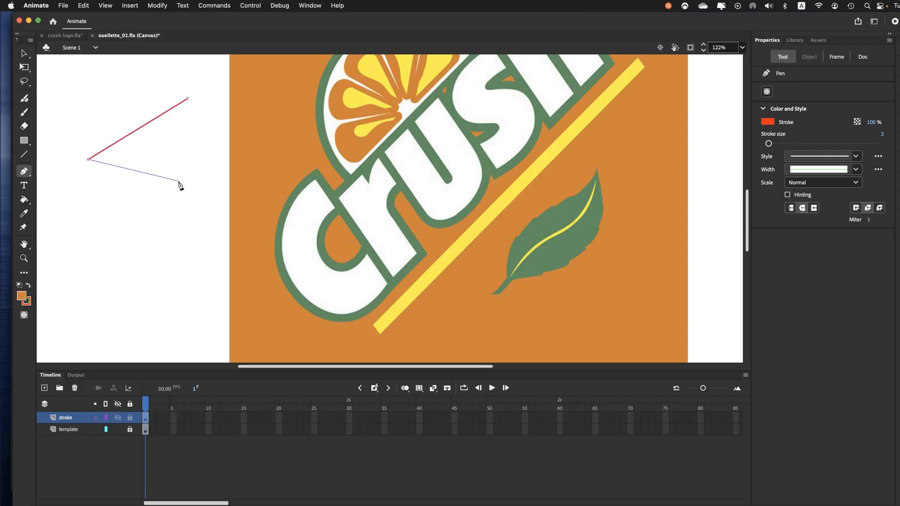
left_click(193, 186)
left_click(219, 140)
left_click(188, 136)
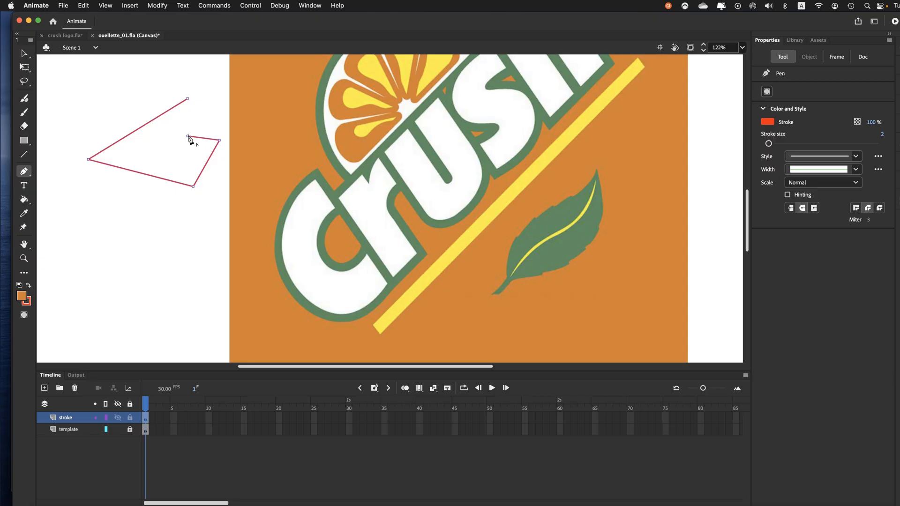
left_click(187, 98)
left_click(24, 200)
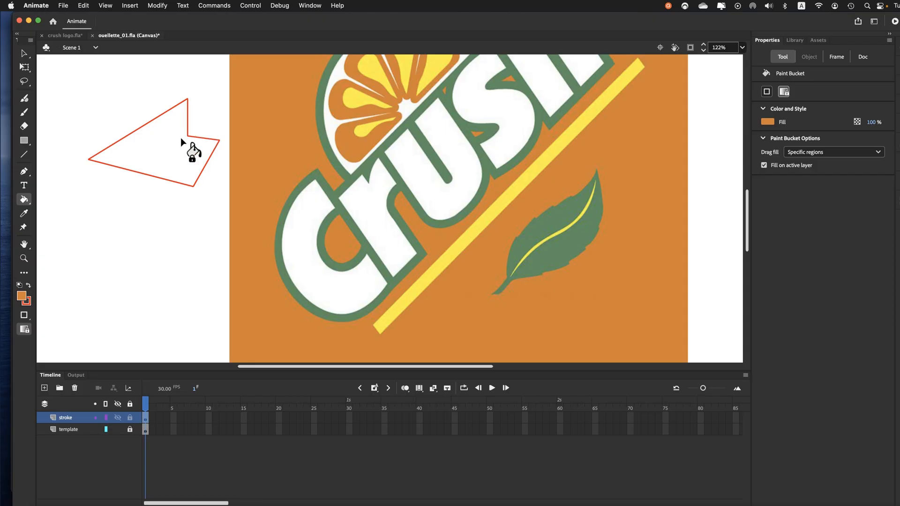
left_click(153, 150)
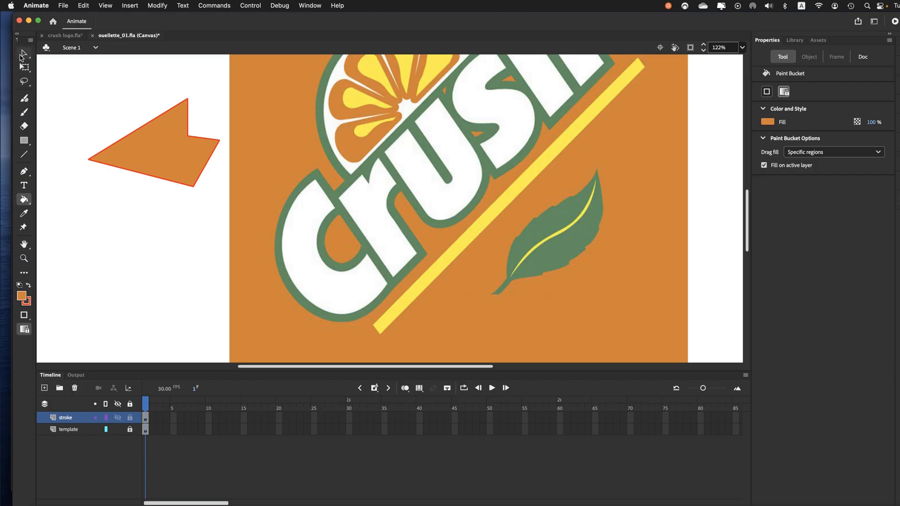
Step: Select the practice shape's fill, one of its stroke segments, and the fill and outline together to compare their properties
left_click(23, 55)
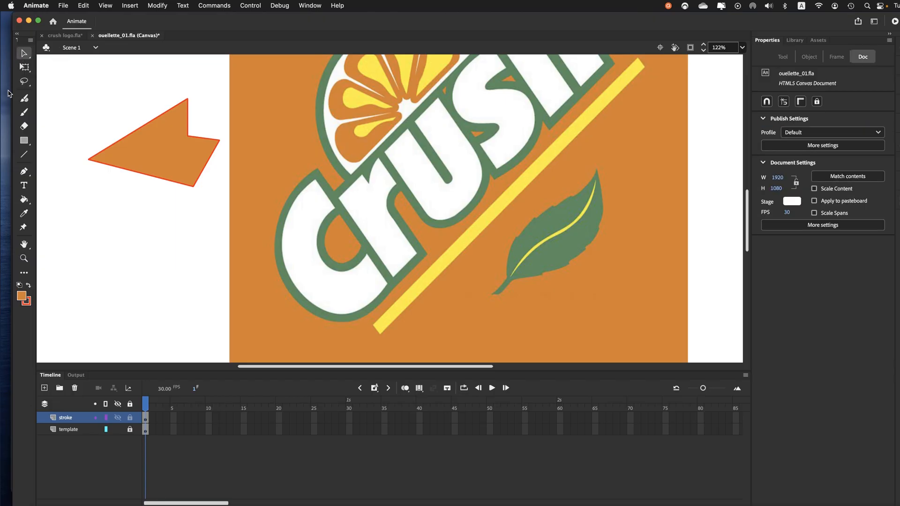
left_click(167, 156)
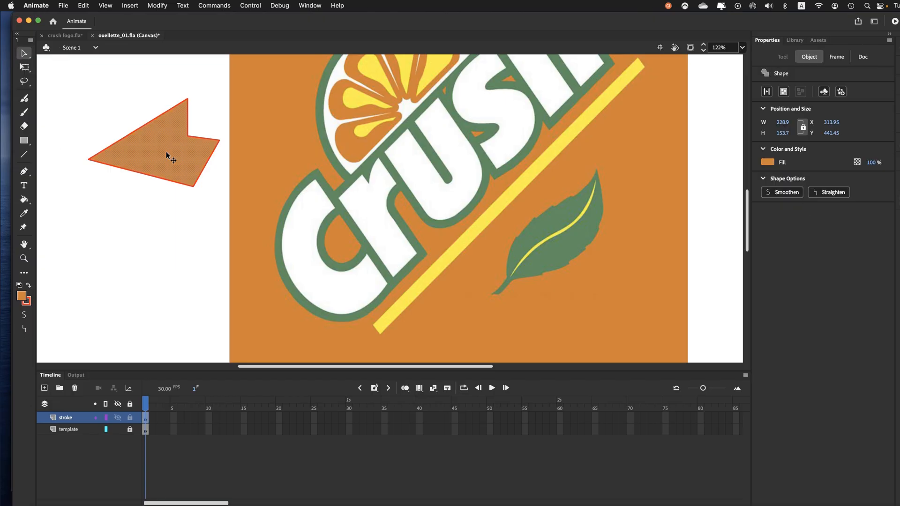
left_click(145, 126)
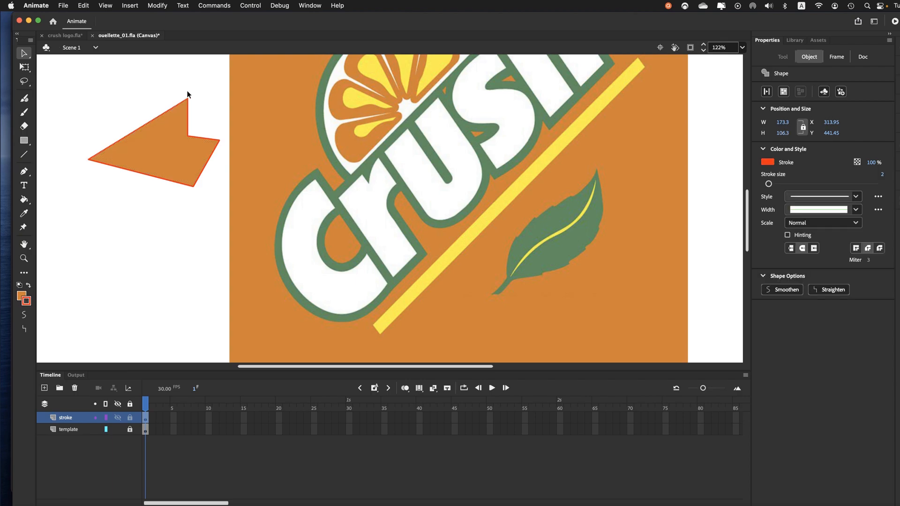
left_click(117, 139)
left_click(162, 149)
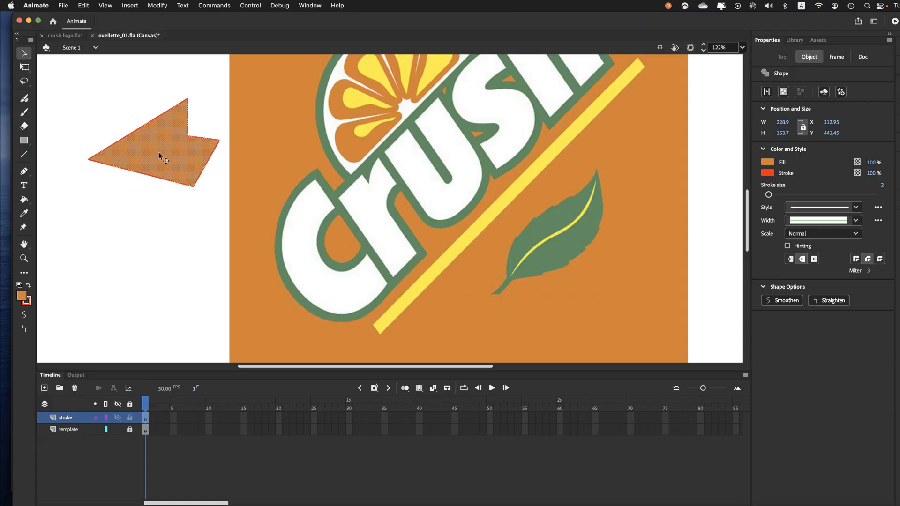
left_click(86, 229)
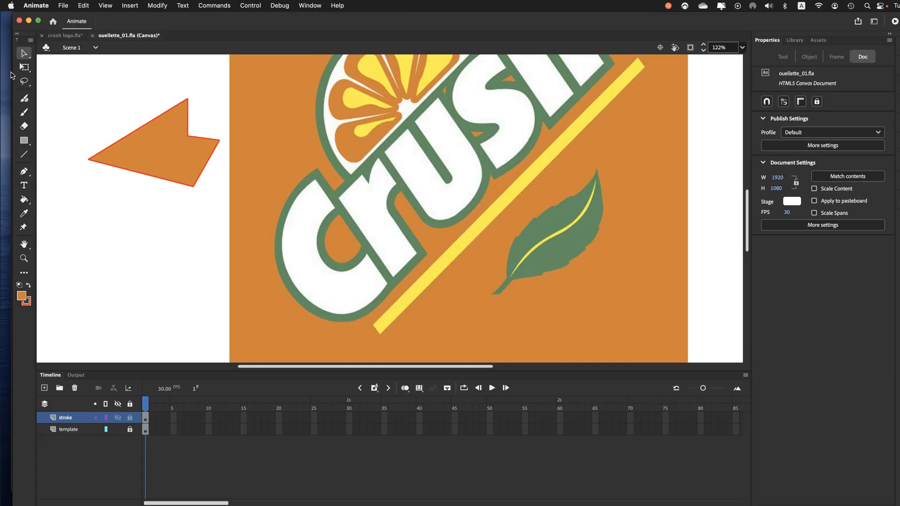
left_click(23, 55)
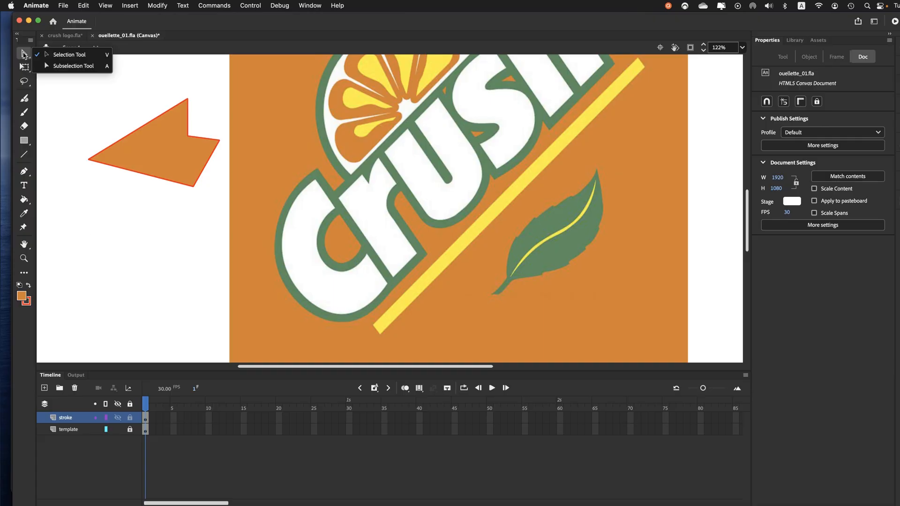
left_click(24, 54)
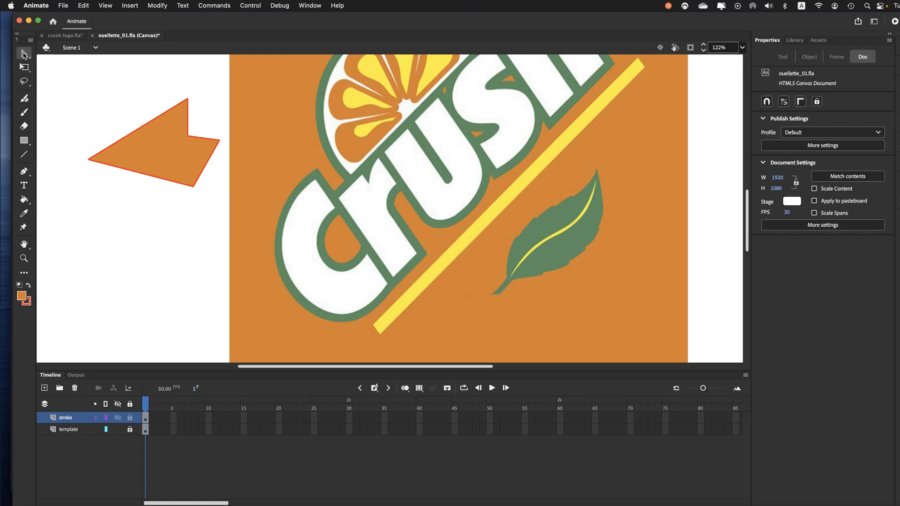
Step: Delete the practice shape's orange fill and its long upper slanted stroke segment
left_click(156, 151)
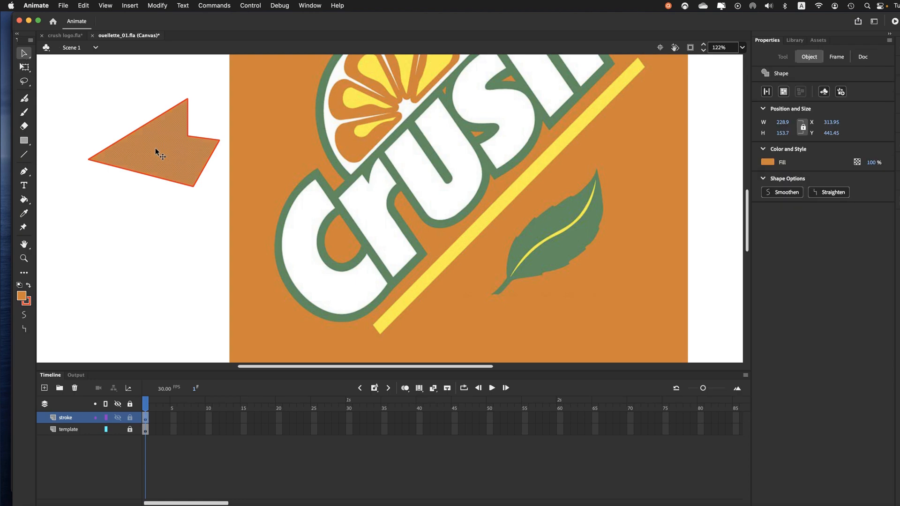
key("BackSpace")
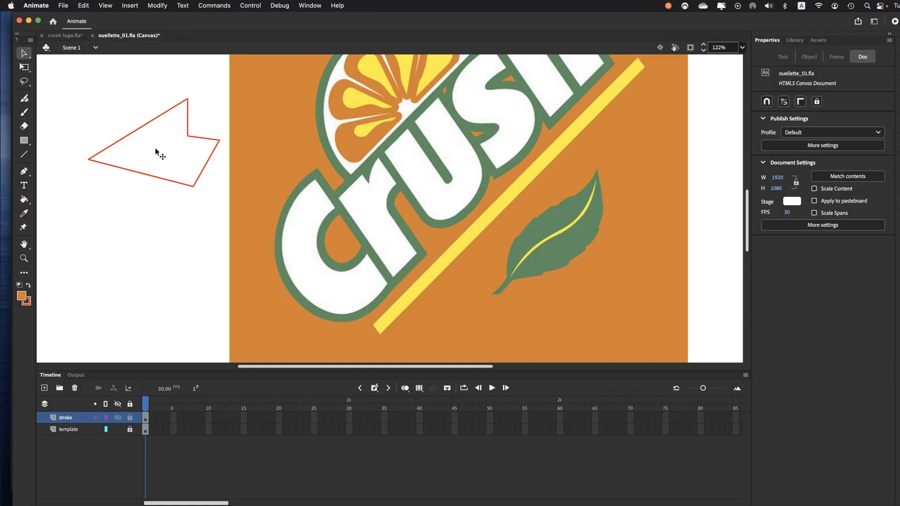
left_click(139, 128)
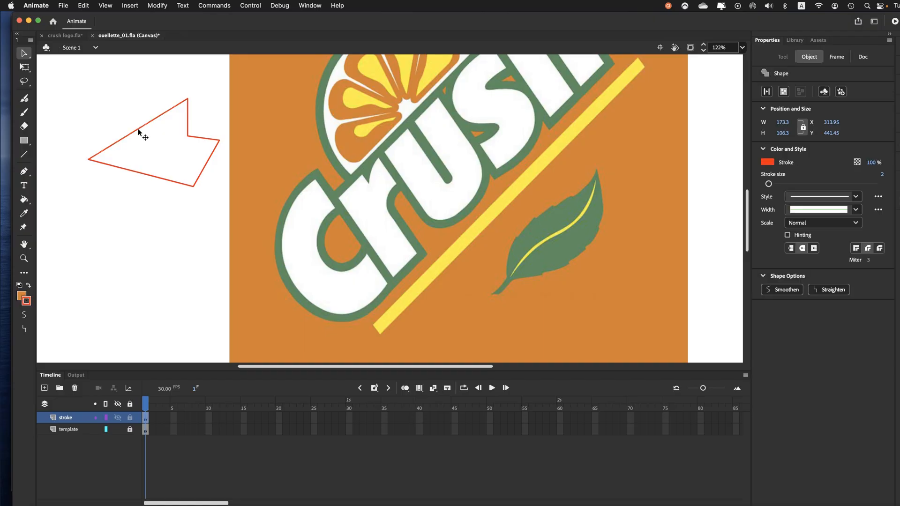
key("BackSpace")
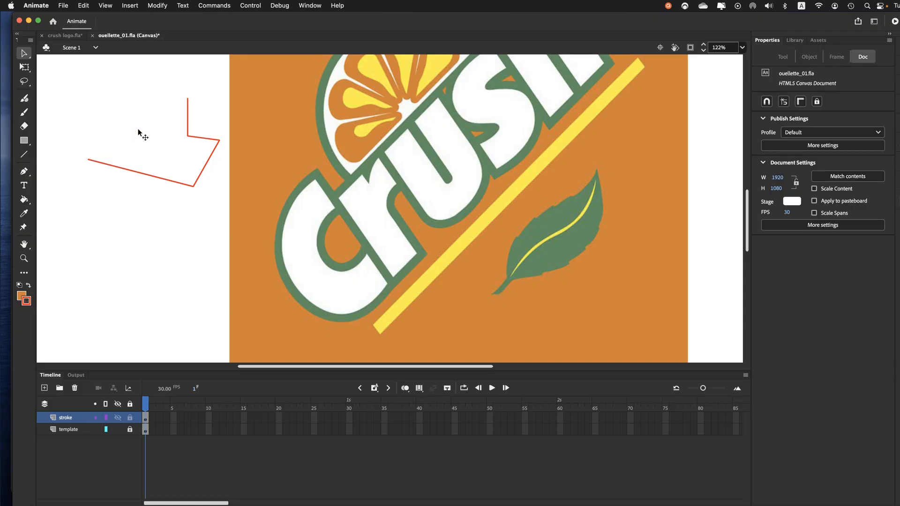
Step: Delete part of the practice shape's lower stroke with an area selection, and clear all the remaining segments
left_click_drag(74, 136, 158, 198)
key("BackSpace")
mouse_move(112, 72)
left_mouse_down()
mouse_move(148, 156)
mouse_move(225, 207)
left_mouse_up()
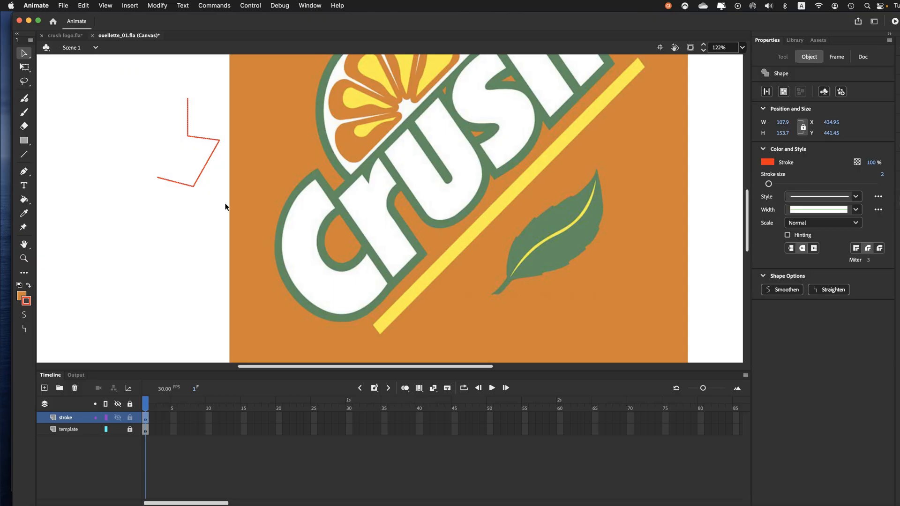
key("BackSpace")
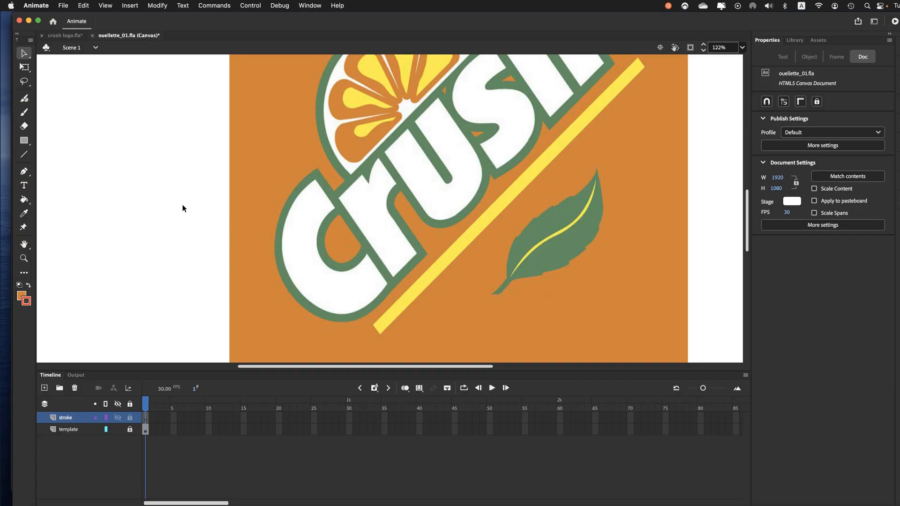
Step: Draw a closed four-cornered practice shape with the Pen tool in the blank area beside the logo, and delete it
left_click(24, 171)
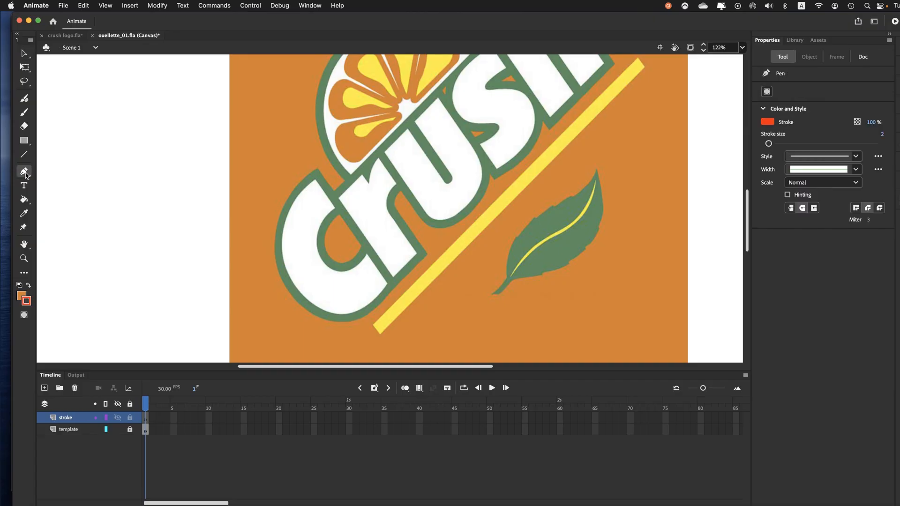
left_click(165, 96)
left_click(94, 138)
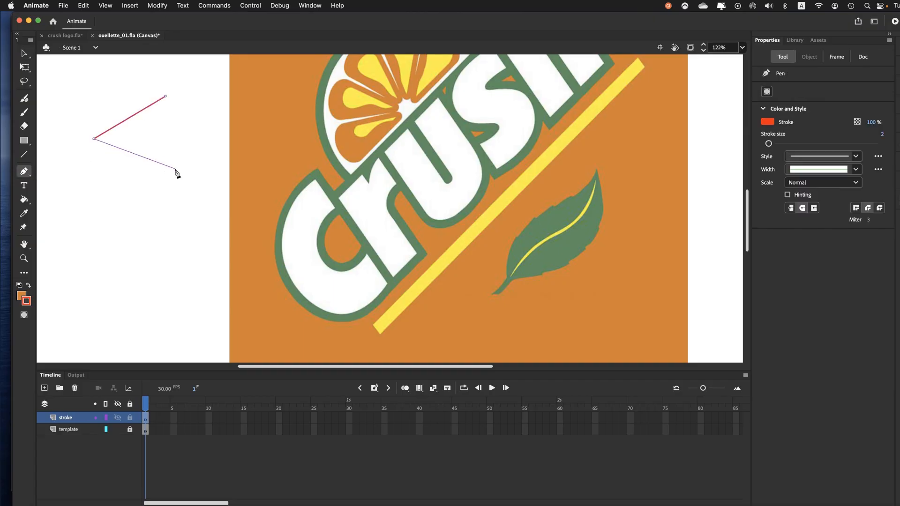
left_click(175, 169)
left_click(191, 121)
left_click(166, 97)
key("BackSpace")
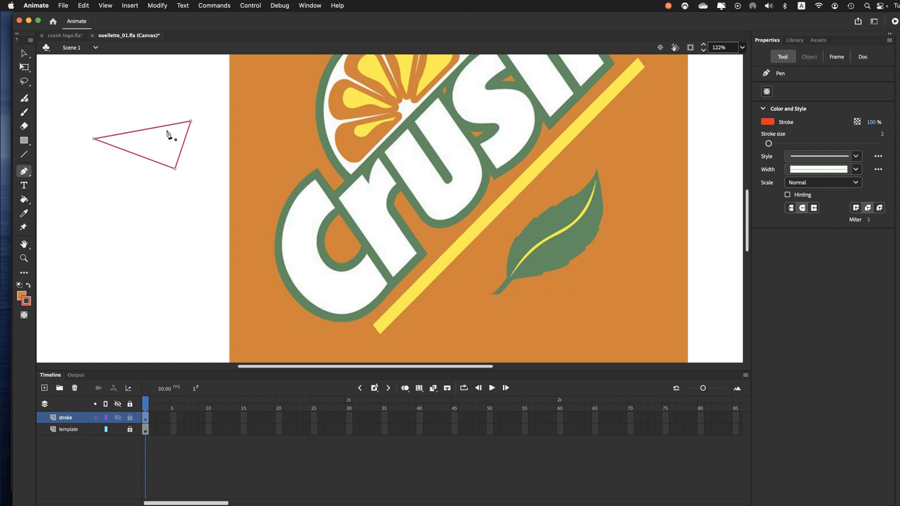
key("BackSpace")
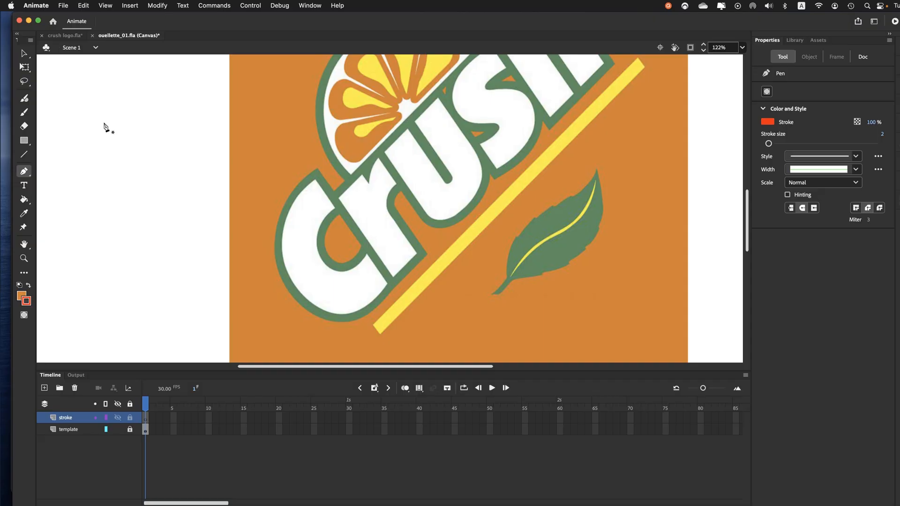
Step: Draw a closed practice shape from smooth curved segments with the Pen tool beside the logo, and delete it
left_click(67, 128)
left_click(125, 119)
left_click_drag(125, 120, 129, 104)
mouse_move(169, 151)
left_mouse_down()
mouse_move(164, 192)
mouse_move(153, 208)
mouse_move(167, 163)
left_mouse_up()
mouse_move(167, 167)
left_mouse_down()
mouse_move(115, 300)
mouse_move(184, 287)
mouse_move(231, 245)
mouse_move(250, 192)
mouse_move(247, 154)
mouse_move(245, 221)
mouse_move(195, 244)
mouse_move(84, 213)
mouse_move(70, 168)
mouse_move(165, 190)
mouse_move(205, 186)
mouse_move(217, 151)
mouse_move(211, 122)
mouse_move(237, 133)
mouse_move(217, 137)
mouse_move(221, 128)
mouse_move(199, 194)
mouse_move(169, 213)
mouse_move(168, 193)
left_mouse_up()
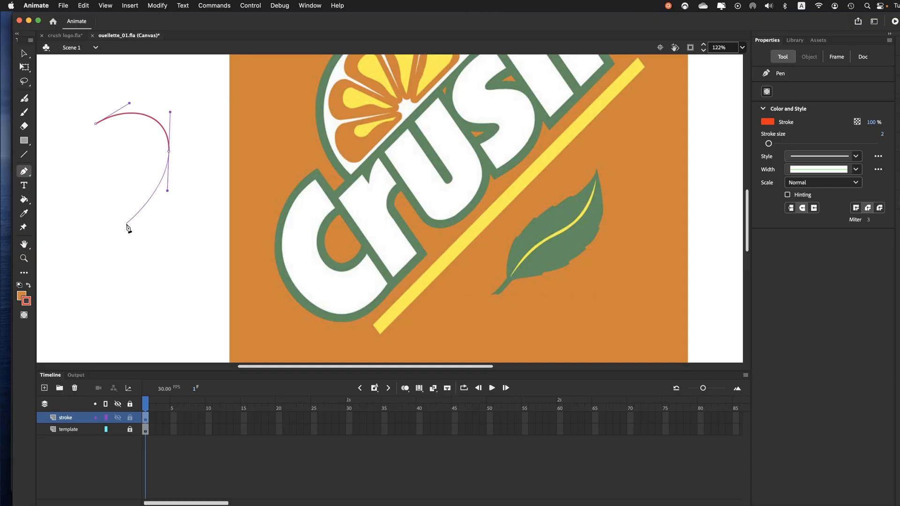
left_click_drag(126, 224, 92, 221)
left_click_drag(73, 185, 72, 147)
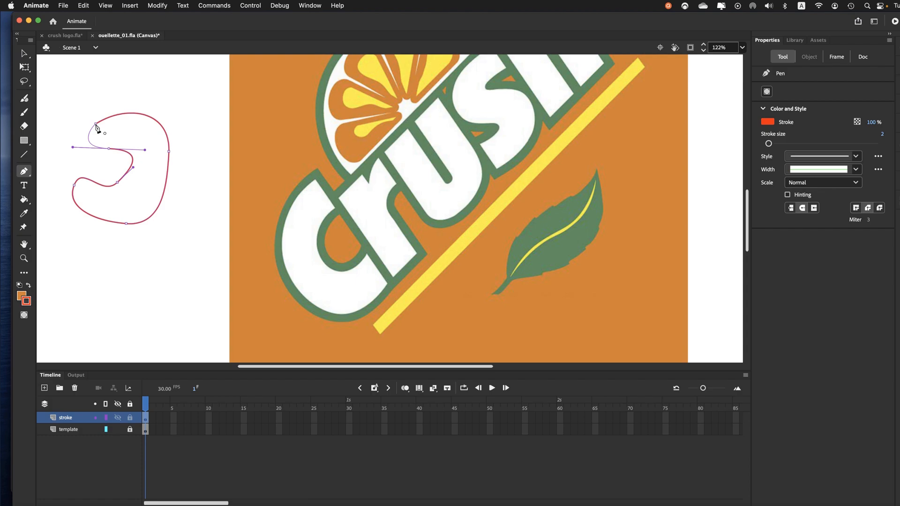
left_click_drag(96, 125, 111, 111)
key("Delete")
key("Delete")
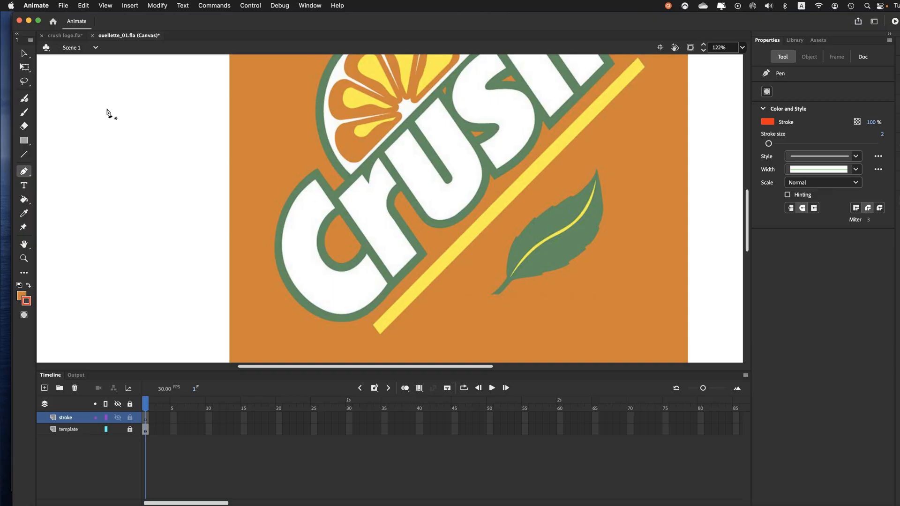
Step: Begin a new curved practice path of three anchors beside the logo and shorten the last anchor's outgoing direction handle
left_click_drag(106, 108, 108, 207)
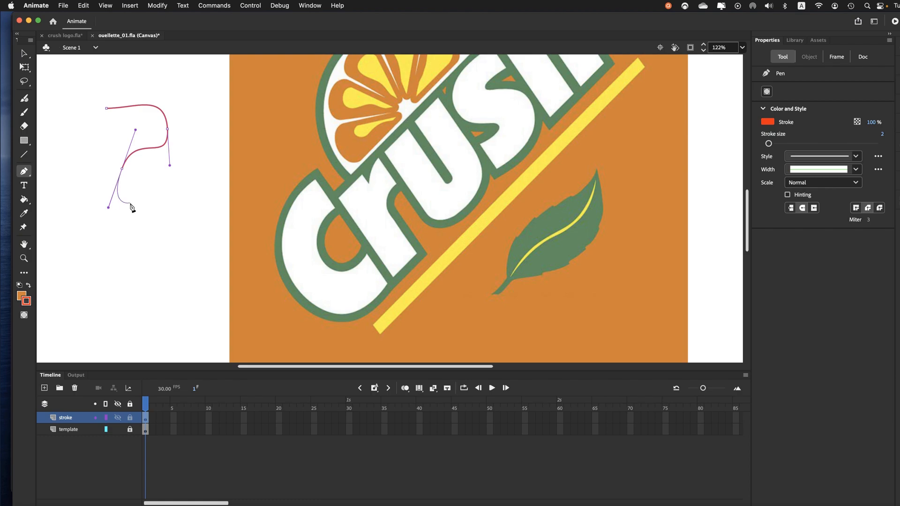
key("super")
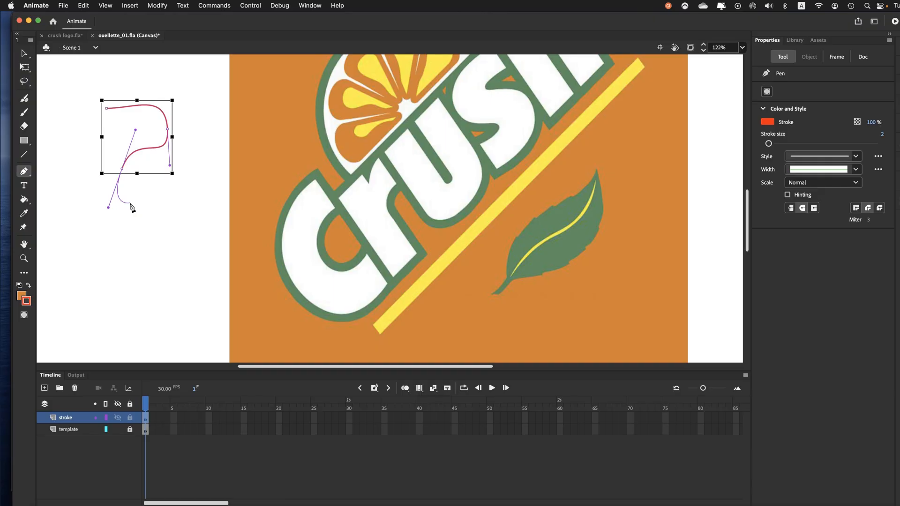
key("super")
left_click_drag(110, 209, 113, 187)
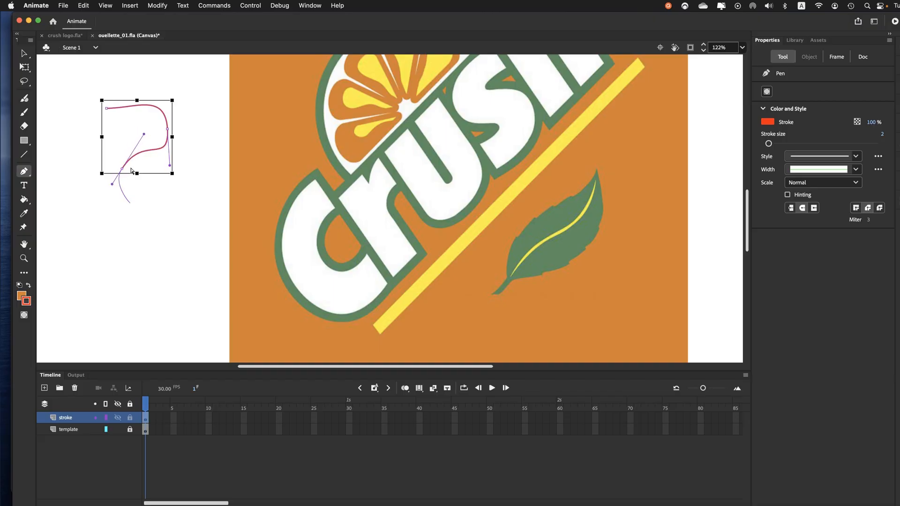
Step: Extend the practice path with four smooth curved segments running down and around to its lower left side
left_click_drag(157, 201, 163, 224)
left_click_drag(154, 256, 129, 274)
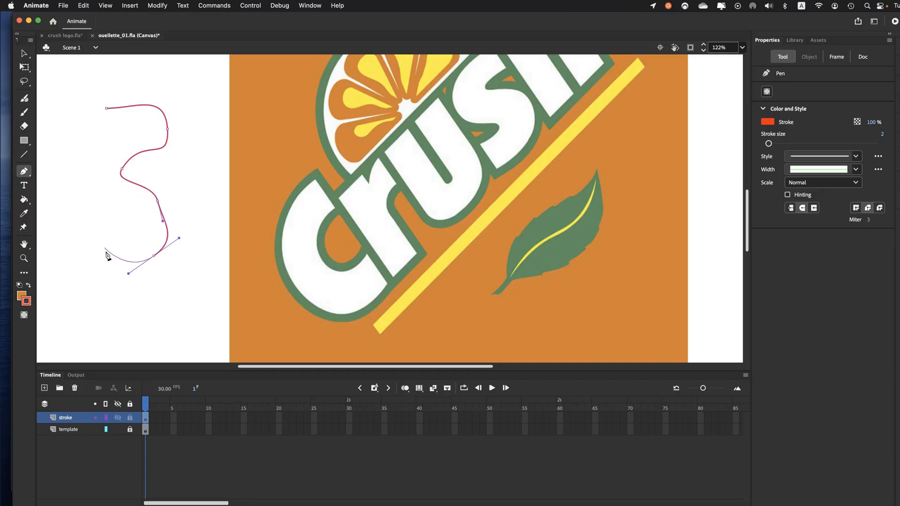
left_click_drag(99, 238, 79, 240)
left_click_drag(59, 208, 66, 187)
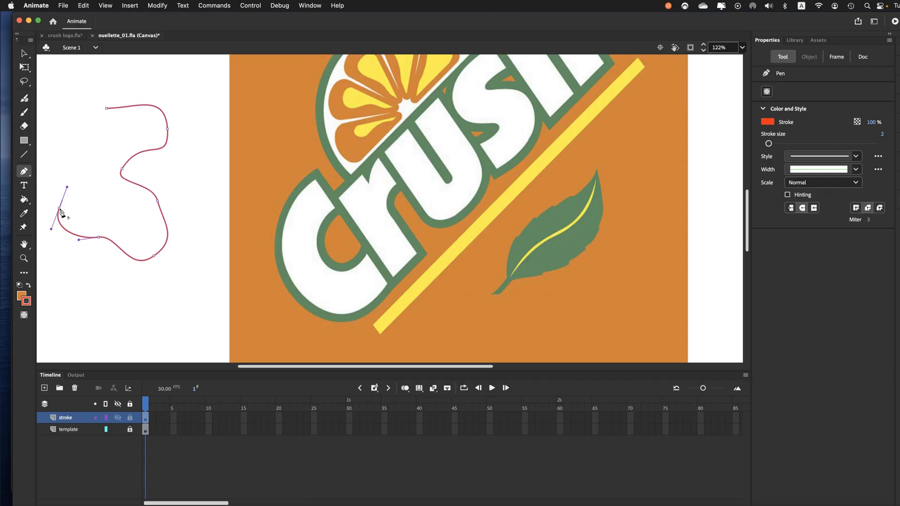
Step: Turn the path's last anchor into a corner and add two straight segments followed by a curved one
left_click(60, 209)
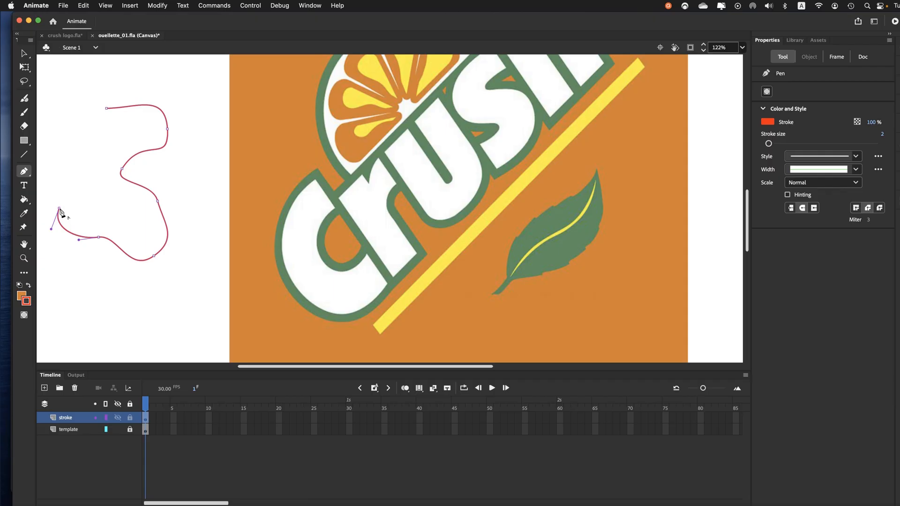
left_click(104, 196)
left_click(58, 174)
left_click_drag(58, 143, 76, 132)
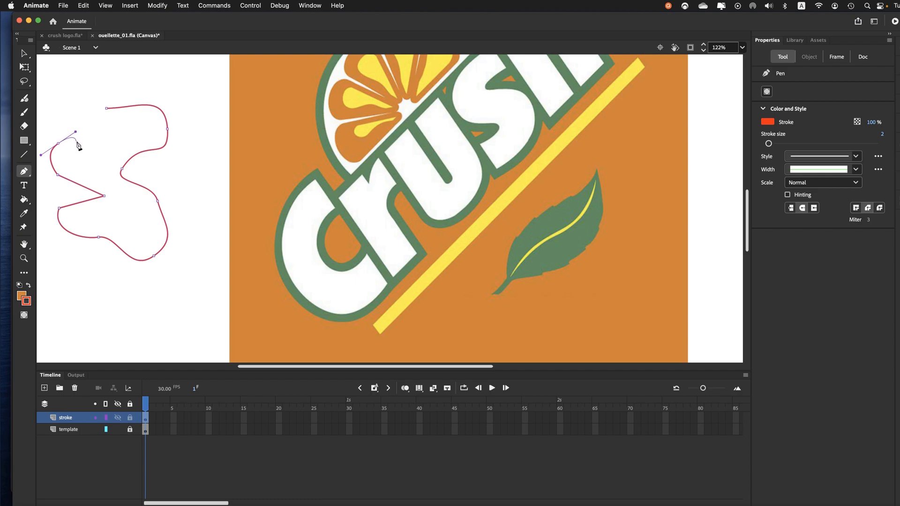
Step: Redirect the last anchor's handle independently and add two curved segments, breaking the new anchor's handle for a sharp change of direction
left_click(79, 145, "super")
mouse_move(76, 133)
left_mouse_down()
mouse_move(83, 142)
mouse_move(72, 124)
mouse_move(79, 151)
mouse_move(69, 128)
mouse_move(78, 141)
left_mouse_up()
left_click(91, 139)
left_click_drag(63, 125, 65, 104)
left_click_drag(65, 104, 45, 139)
Step: Add a curve ending in a corner anchor, a straight slanted segment, and a curve over the top of the practice path
left_click(51, 102)
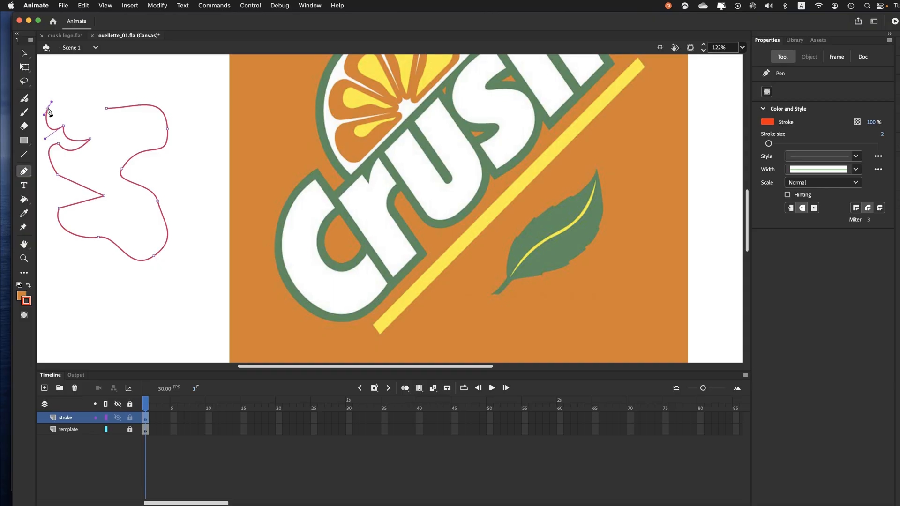
left_click(48, 109)
left_click(68, 75)
mouse_move(95, 70)
left_mouse_down()
mouse_move(97, 93)
mouse_move(81, 116)
left_mouse_up()
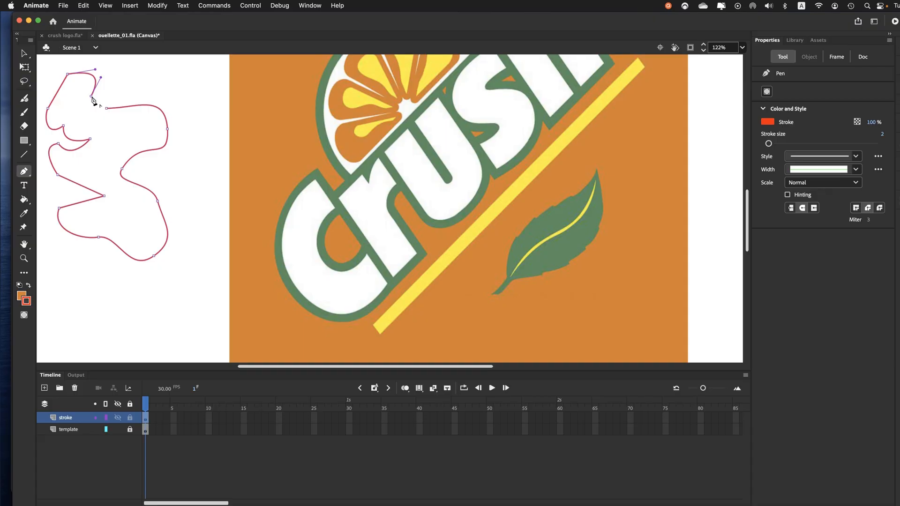
Step: Close the practice path at its starting anchor with a mix of straight and curved segments, and remove the whole shape
left_click(92, 97)
left_click(72, 94)
left_click(72, 117)
left_click_drag(89, 136, 93, 109)
left_click(107, 111)
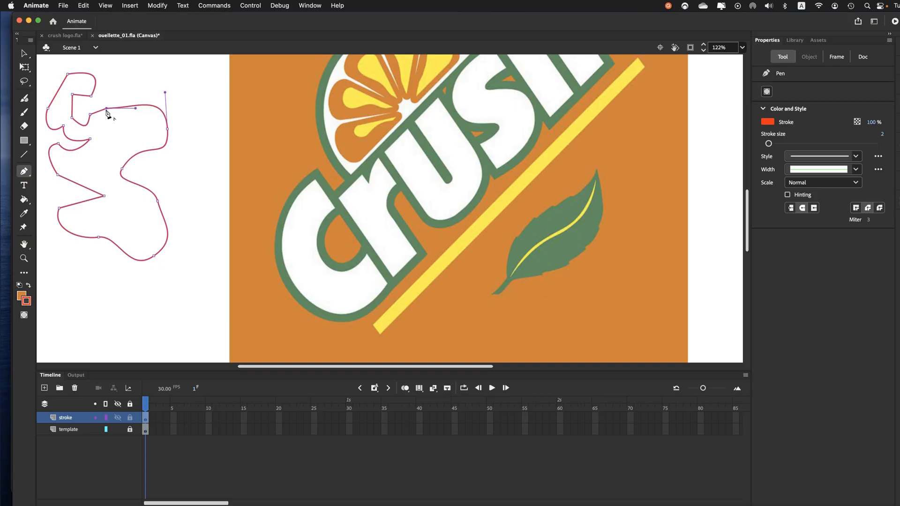
key("super+z")
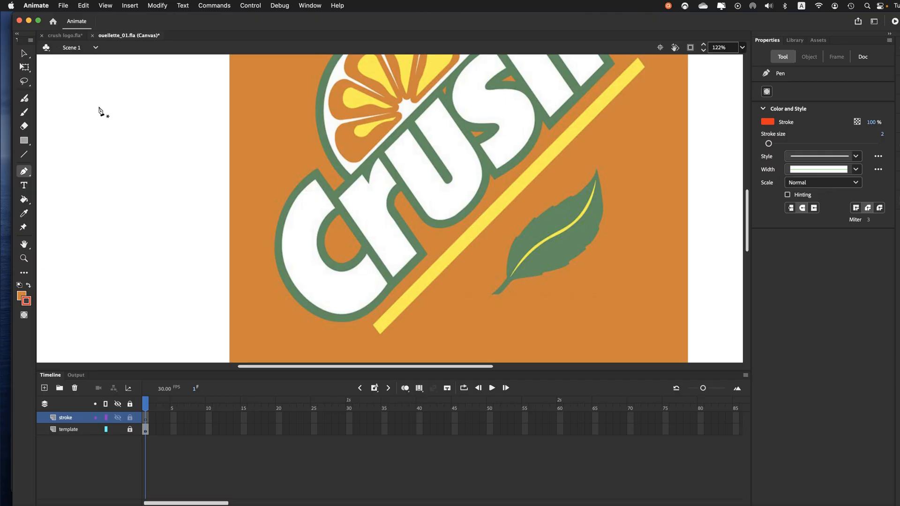
Step: Draw a stepped practice path beside the logo from nine straight segments constrained to horizontal, vertical and 45-degree directions
left_click(98, 107)
left_click(158, 108, "shift")
left_click(157, 137, "shift")
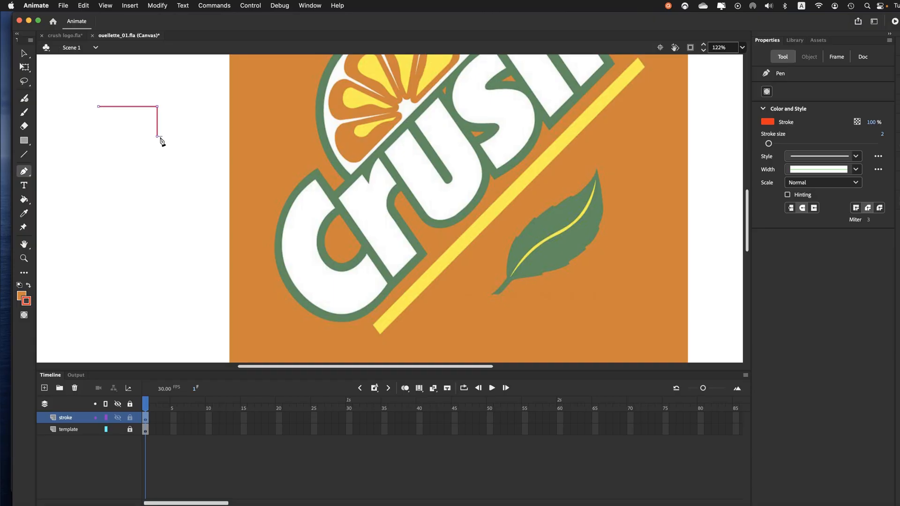
left_click(190, 169, "shift")
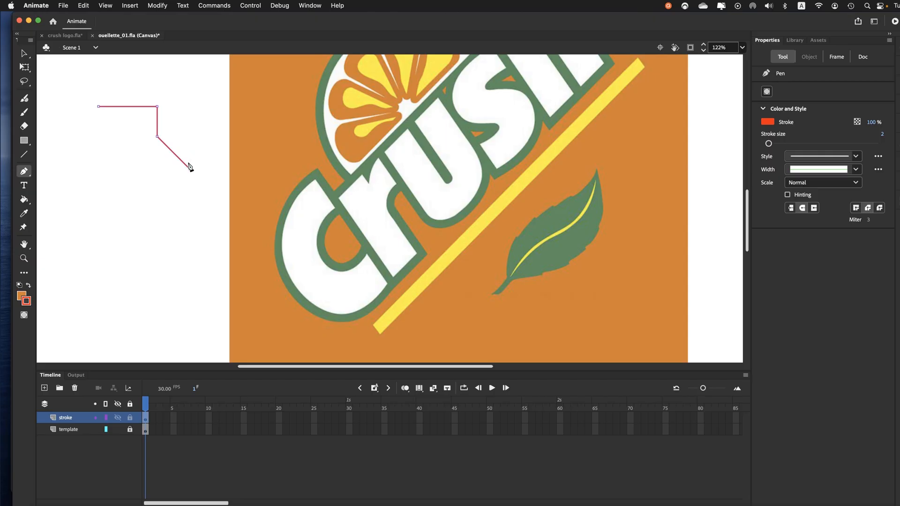
left_click(190, 200, "shift")
left_click(150, 201, "shift")
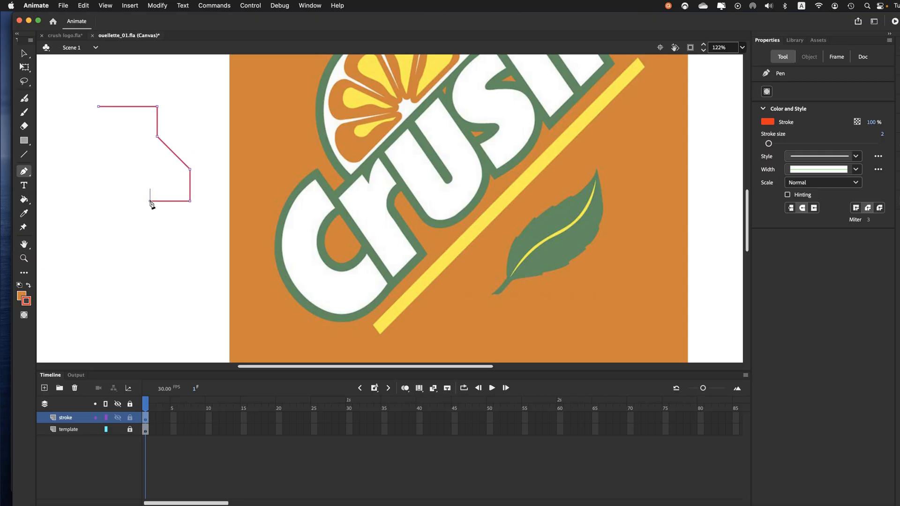
left_click(150, 172, "shift")
left_click(119, 173, "shift")
left_click(118, 224, "shift")
left_click(75, 224, "shift")
Step: Add an S-shaped curve and further straight segments up the path's left side, and close it at the starting anchor
mouse_move(51, 211)
left_mouse_down()
mouse_move(81, 179)
mouse_move(50, 148)
left_mouse_up()
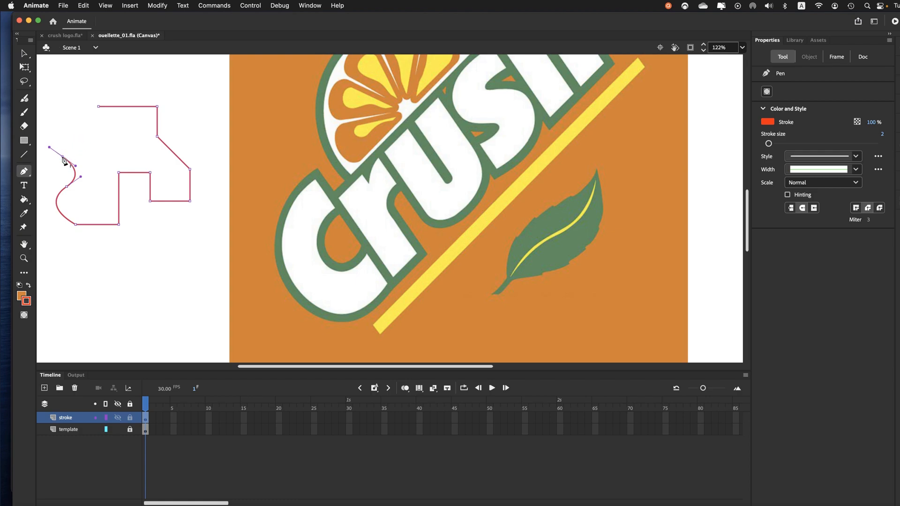
left_click(63, 157)
left_click(82, 136)
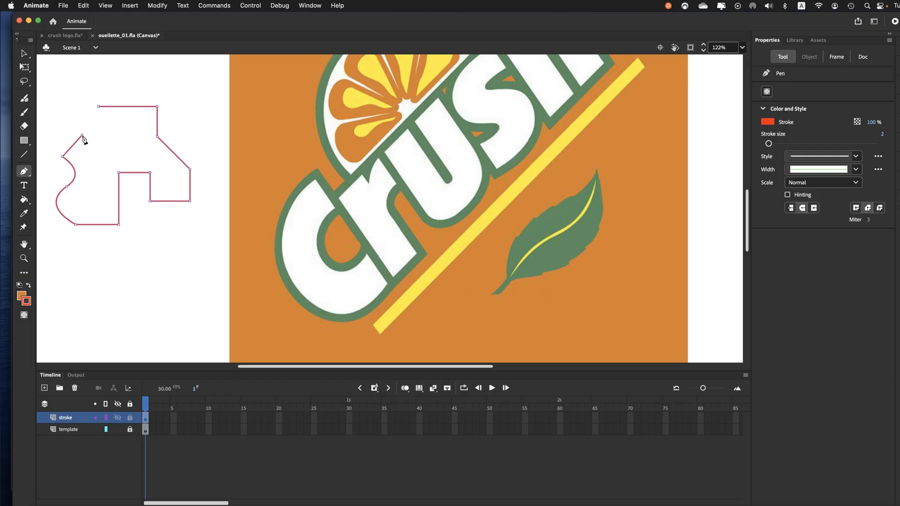
left_click(55, 135)
left_click(100, 121)
left_click(98, 107)
Step: Reshape the S-curve on the practice shape's left side by moving its anchors and direction handles with the Subselection tool
left_click(26, 54)
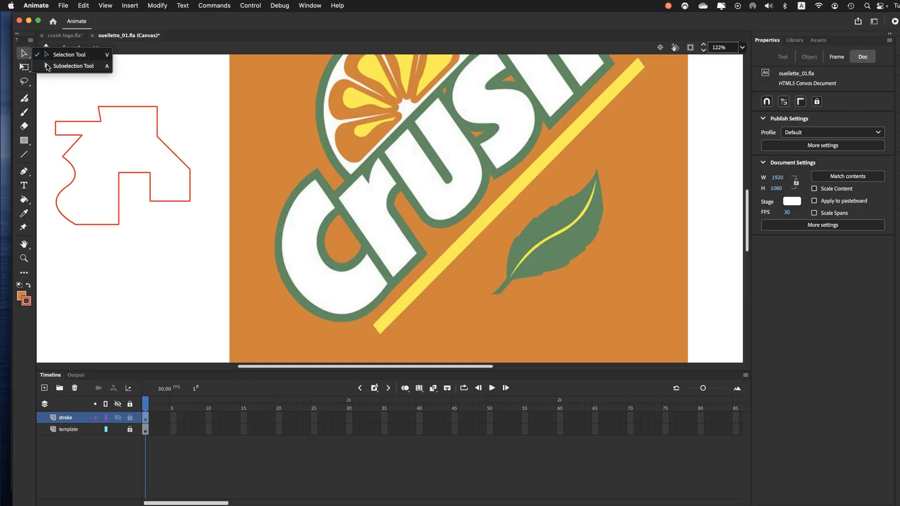
left_click(51, 68)
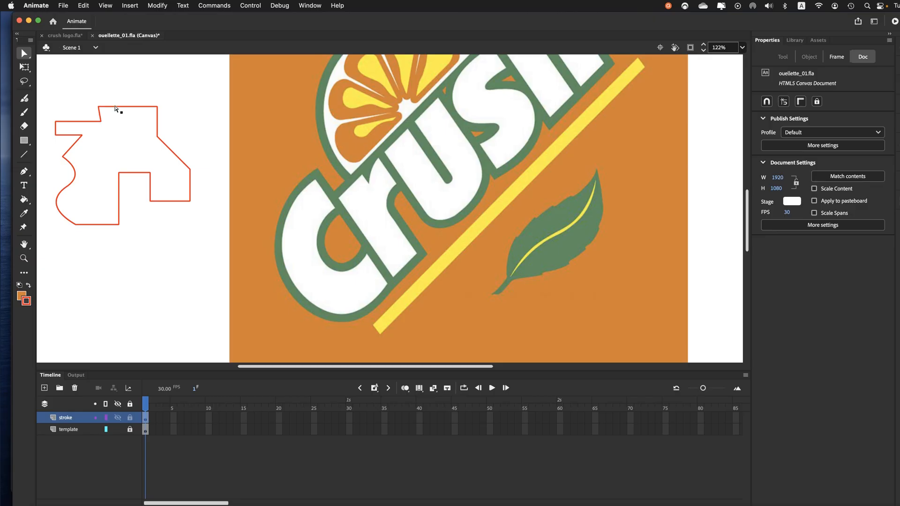
left_click(116, 107)
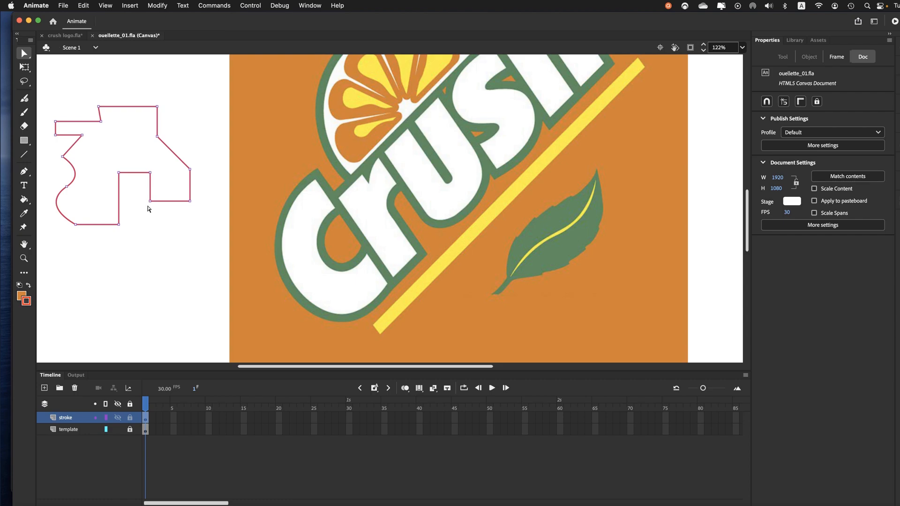
left_click(119, 225)
left_click(67, 187)
left_click_drag(81, 176, 48, 186)
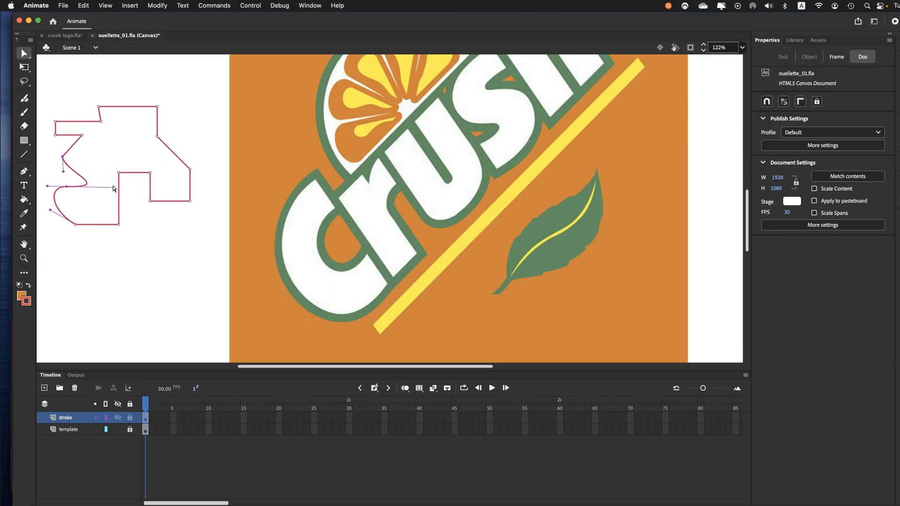
left_click_drag(115, 191, 76, 189)
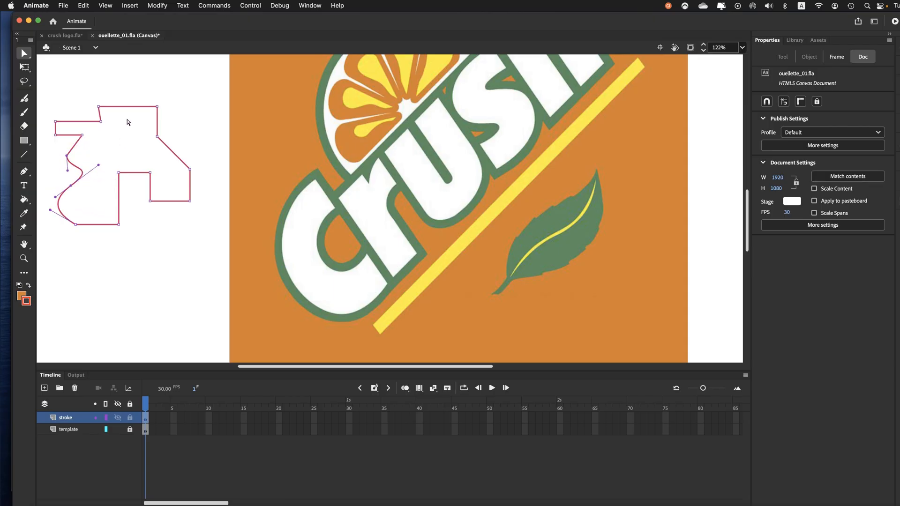
Step: Area-select anchors on the practice shape's right side and move them as a group, narrowing the shape slightly
left_click_drag(138, 90, 164, 139)
left_click_drag(205, 84, 139, 239)
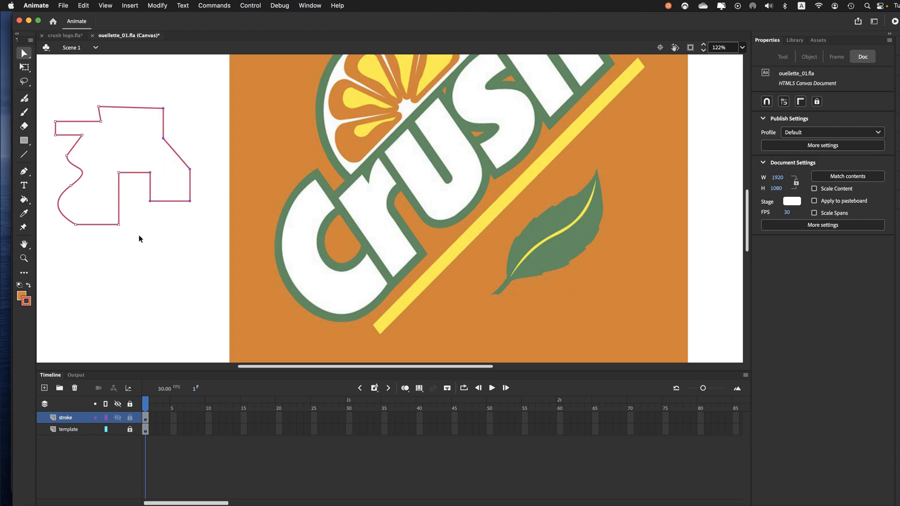
mouse_move(151, 203)
left_mouse_down()
mouse_move(171, 185)
mouse_move(169, 203)
mouse_move(148, 217)
mouse_move(144, 206)
left_mouse_up()
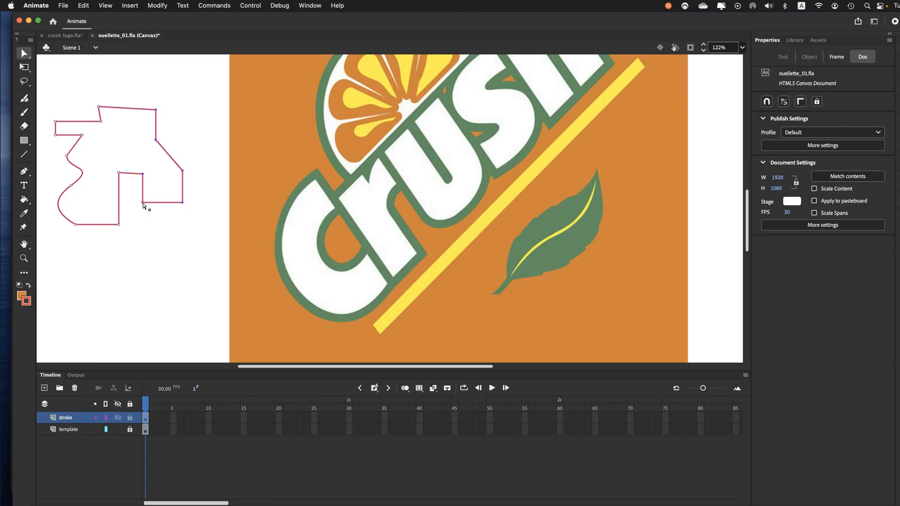
Step: Select the practice shape's lower right corner anchor, and widen its lower left curve with the direction handles
left_click(153, 233)
left_click(180, 205)
left_click_drag(193, 212, 173, 200)
left_click(76, 226)
mouse_move(50, 211)
left_mouse_down()
mouse_move(50, 226)
mouse_move(47, 207)
left_mouse_up()
Step: Delete the entire practice shape using an area selection of all its anchors
left_click(26, 56)
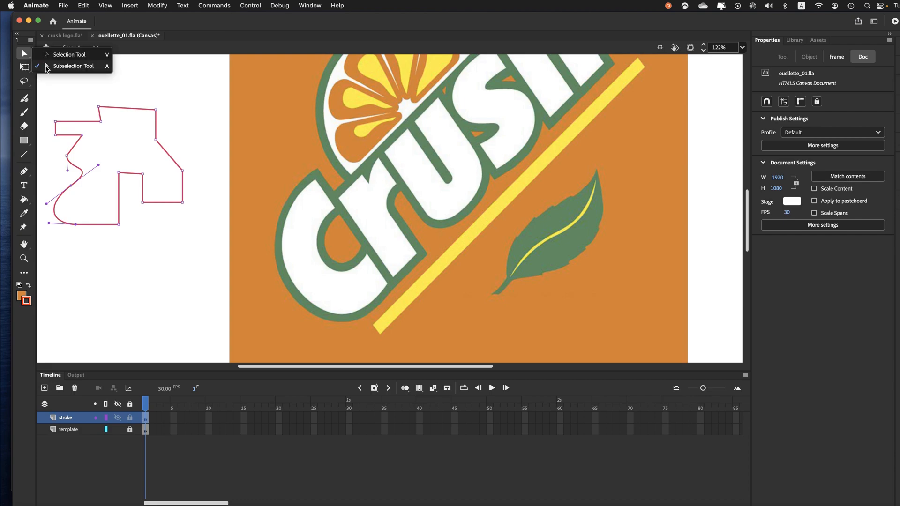
left_click(46, 66)
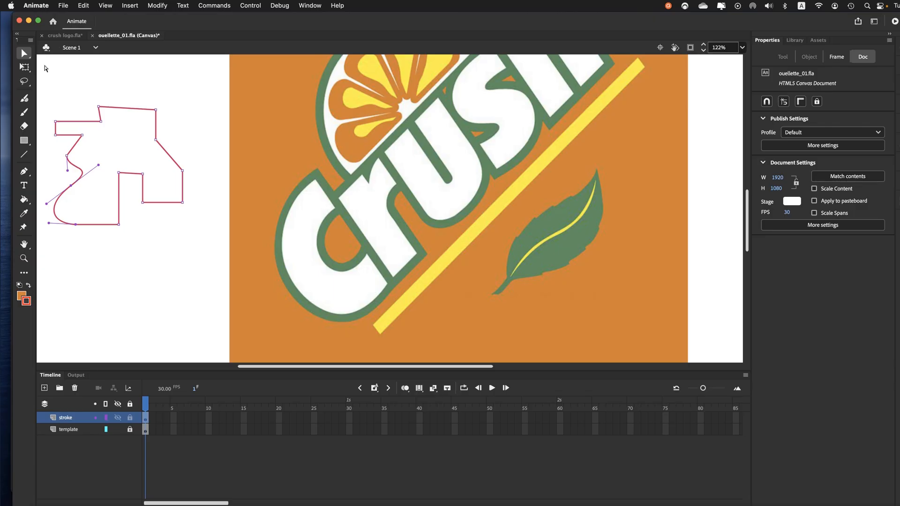
left_click_drag(43, 72, 223, 298)
key("Delete")
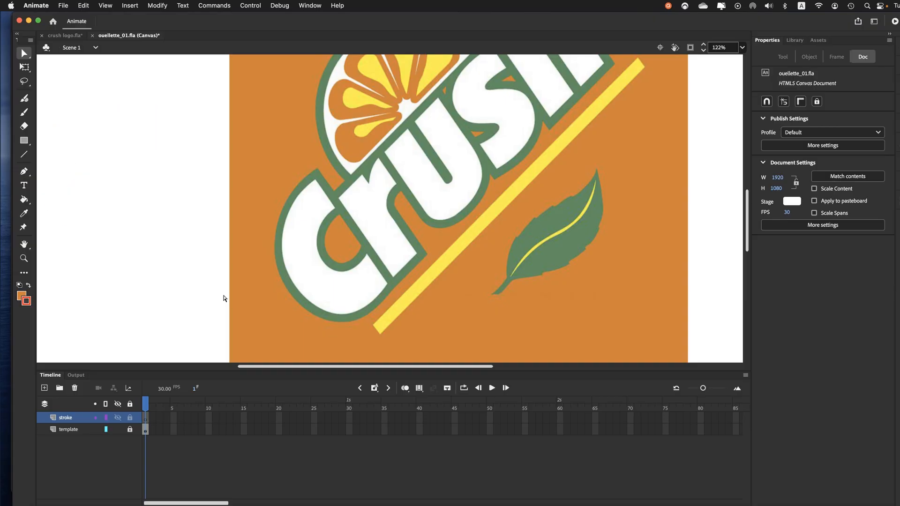
Step: Trace the straight upper end of the white letter C with the Pen tool, pulling a curve handle from the second anchor
key("p")
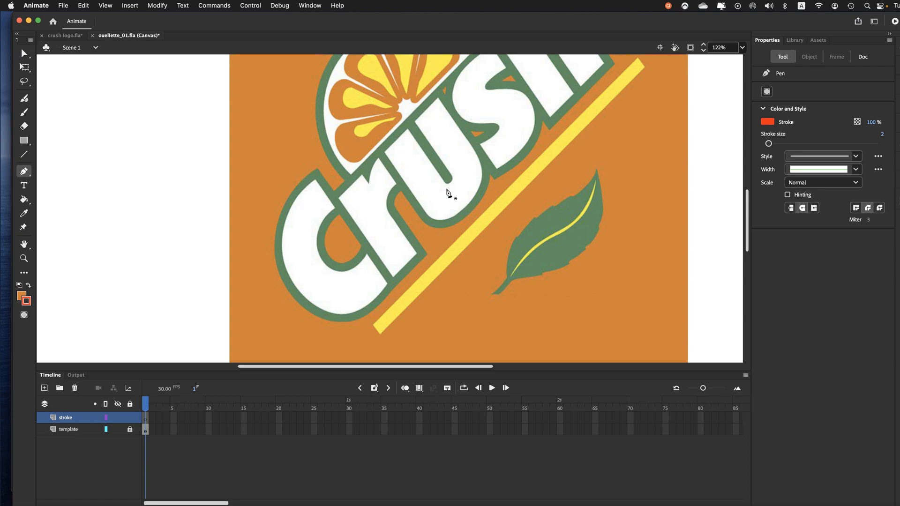
left_click_drag(363, 226, 401, 212)
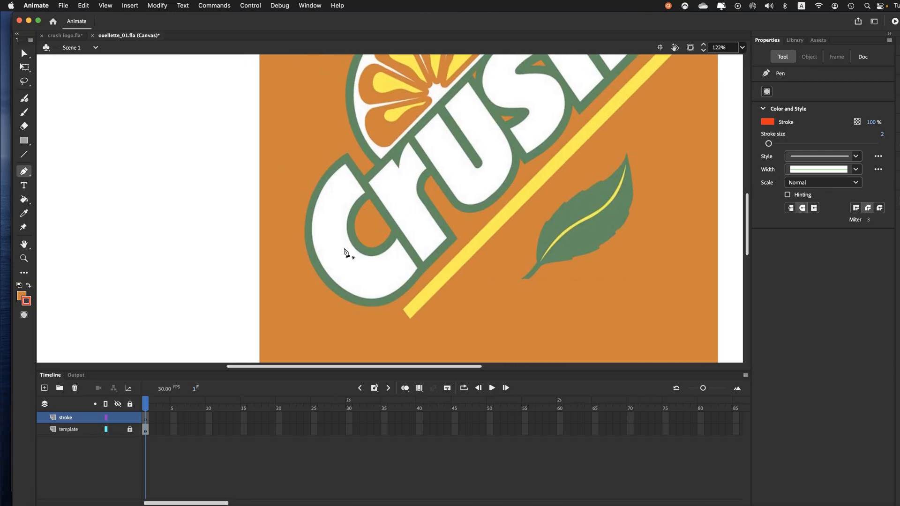
key("super+equal")
left_click_drag(345, 253, 353, 212)
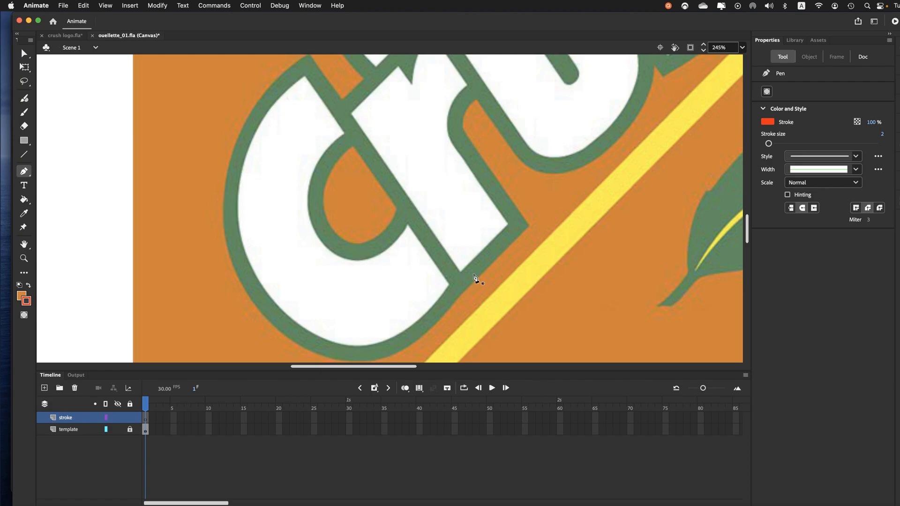
left_click(344, 132)
left_click(305, 78)
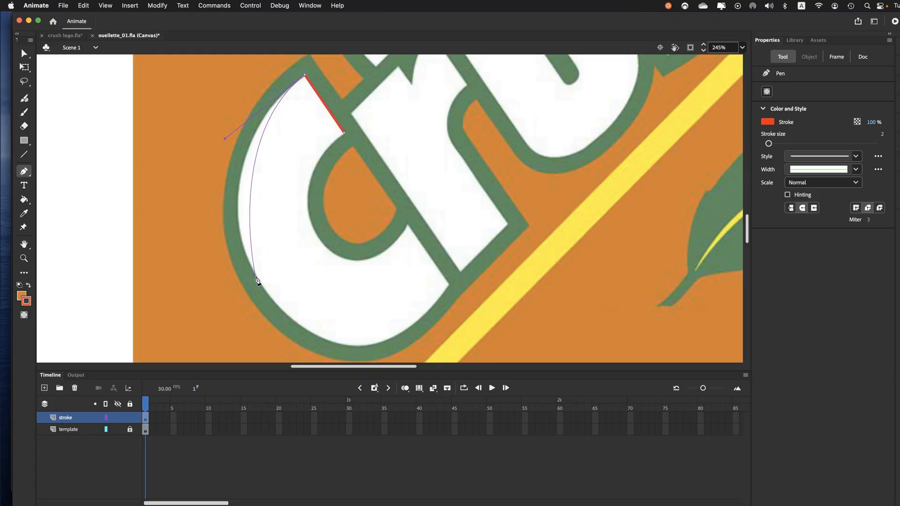
Step: Trace the left outer curve of the white letter C to its lower left, adjusting the handle to match the edge
left_click_drag(257, 281, 289, 338)
left_click_drag(290, 338, 280, 322)
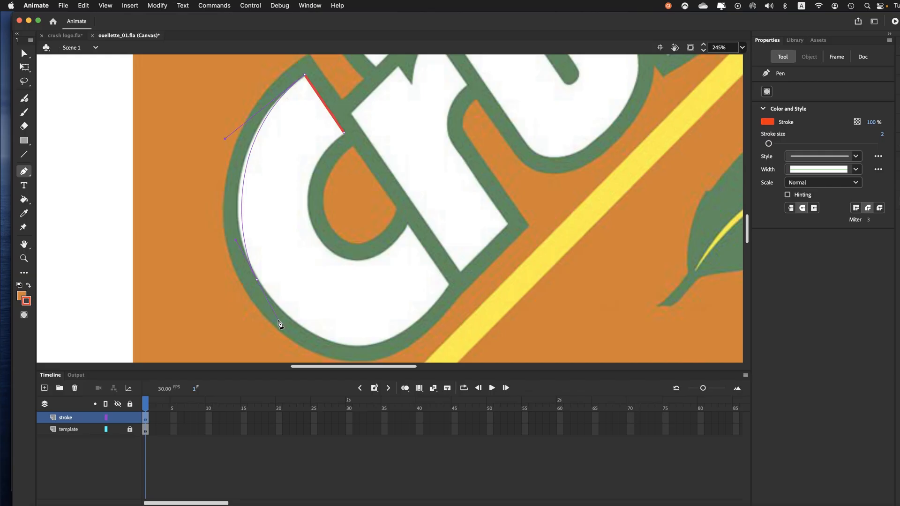
left_click_drag(279, 324, 289, 335)
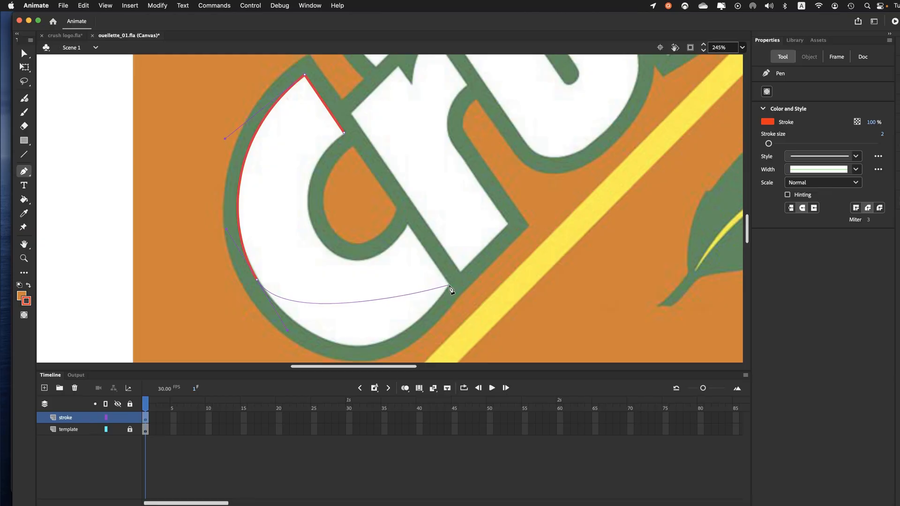
Step: Trace the letter C's bottom curve to its lower right corner, refining the lower left handle and removing the corner's outgoing handle
mouse_move(449, 285)
left_mouse_down()
mouse_move(473, 229)
mouse_move(521, 177)
left_mouse_up()
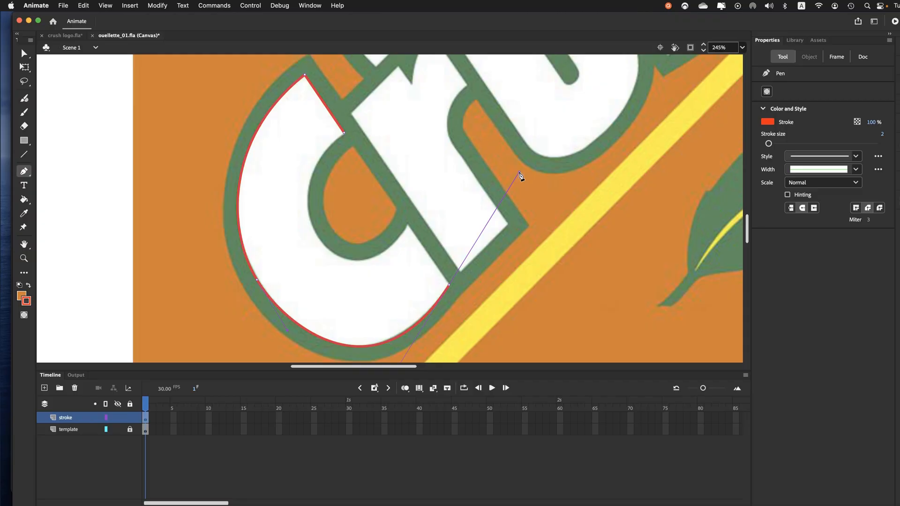
key("super")
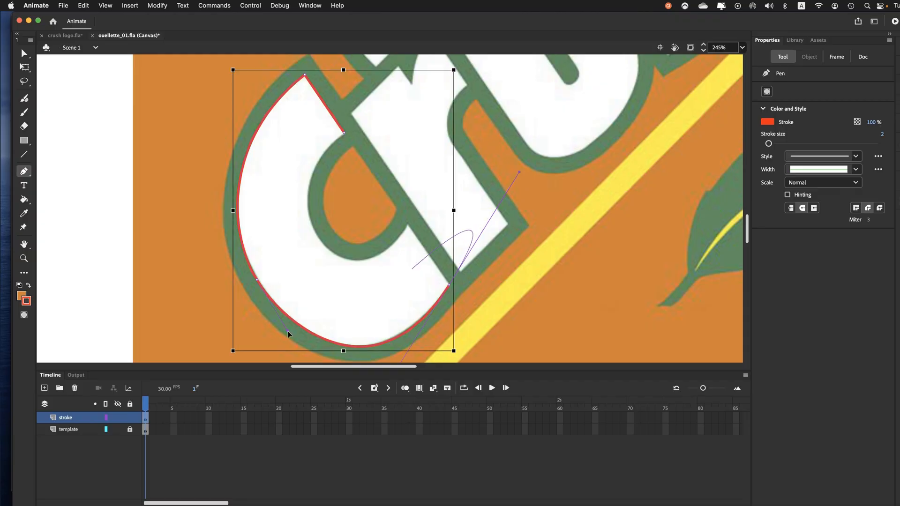
mouse_move(288, 333)
left_mouse_down()
mouse_move(274, 304)
mouse_move(294, 333)
left_mouse_up()
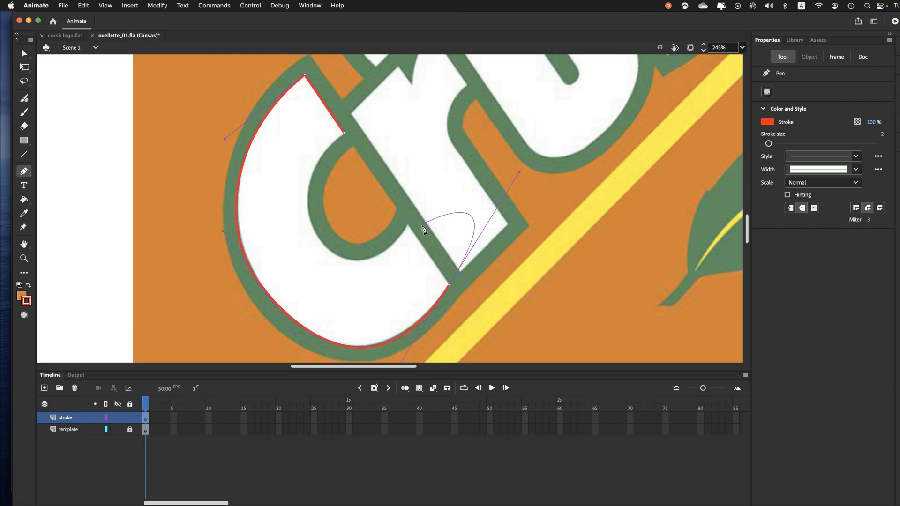
left_click(449, 286)
Step: Trace the C's straight lower end and the lower part of its inner curve, adjusting the handle to match the template edge
left_click(408, 225)
left_click_drag(407, 224, 399, 278)
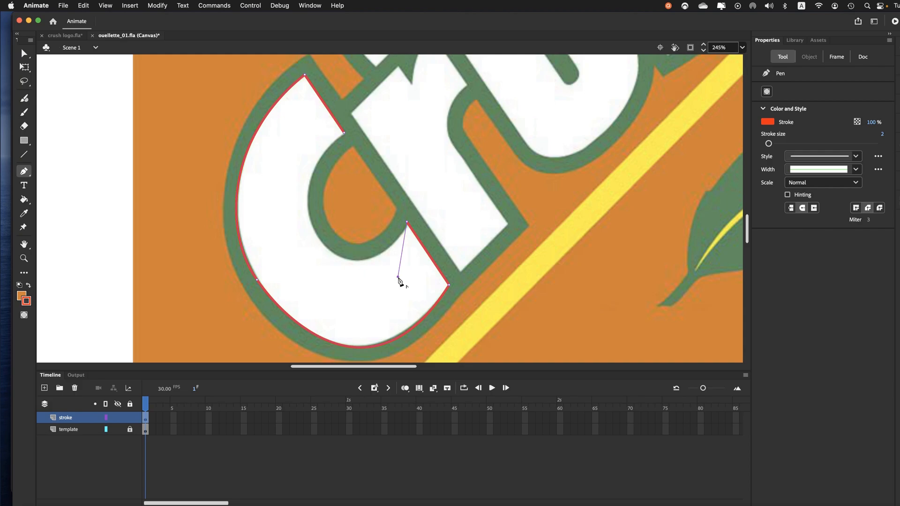
left_click_drag(399, 278, 399, 277)
left_click_drag(317, 237, 305, 212)
left_click_drag(304, 210, 304, 208)
key("super")
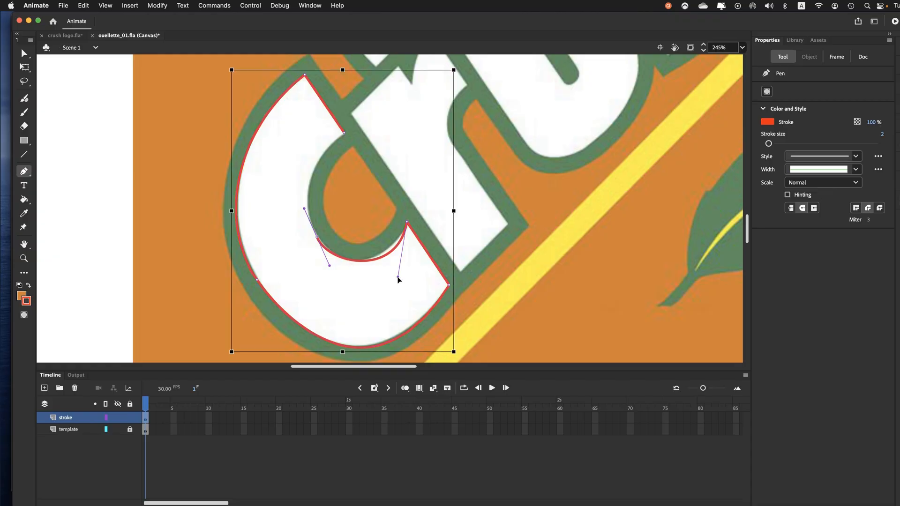
left_click_drag(398, 277, 388, 272)
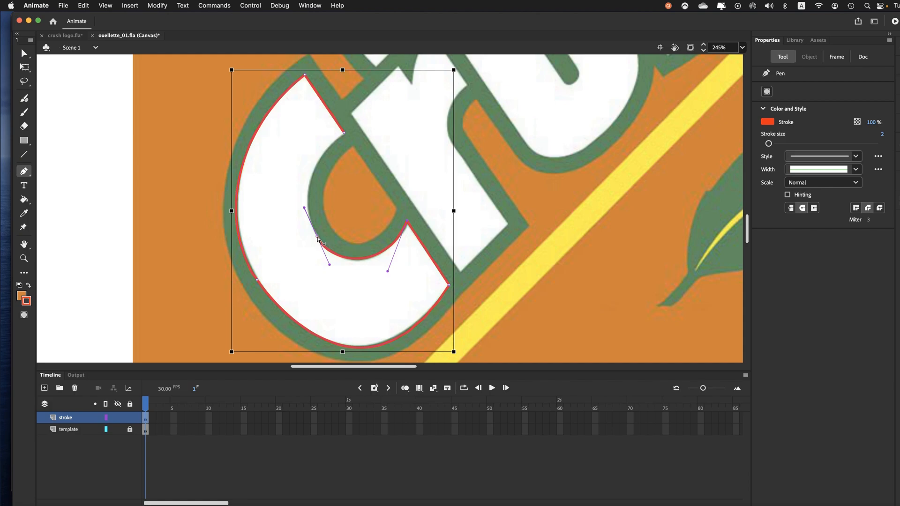
Step: Close the C outline at its first anchor with a curve along the upper inner edge
left_click(317, 238)
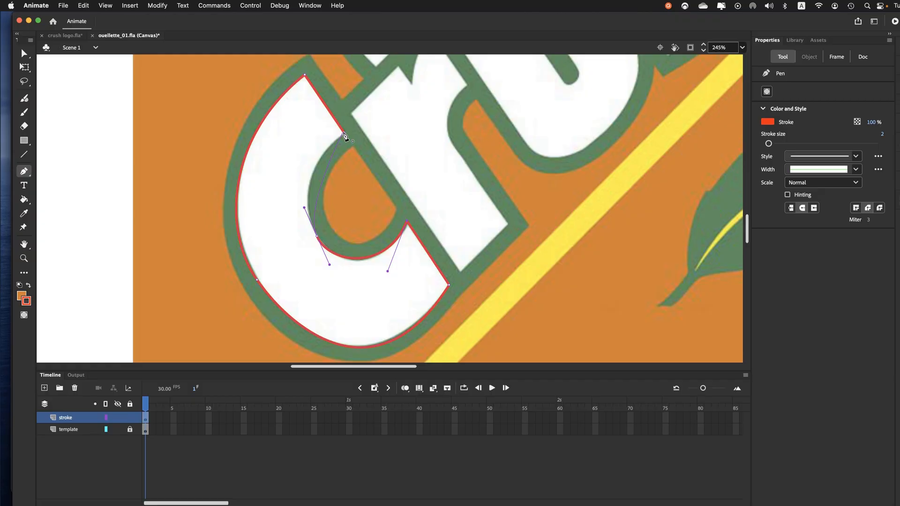
left_click_drag(344, 133, 375, 125)
left_click_drag(317, 240, 310, 139)
left_click_drag(344, 133, 389, 104)
Step: Fine-tune the C's left outer curve with the Subselection tool, using the lower left anchor's upper handle to match the template
left_click(22, 55)
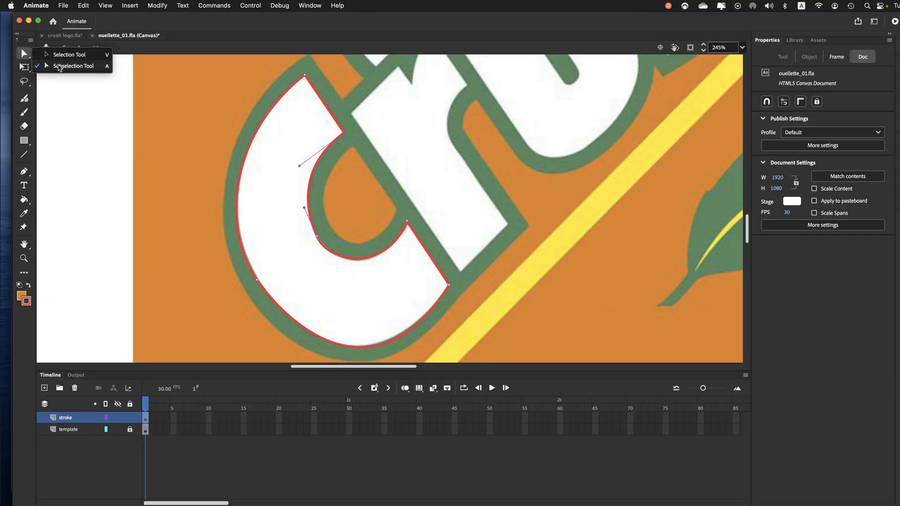
left_click(60, 67)
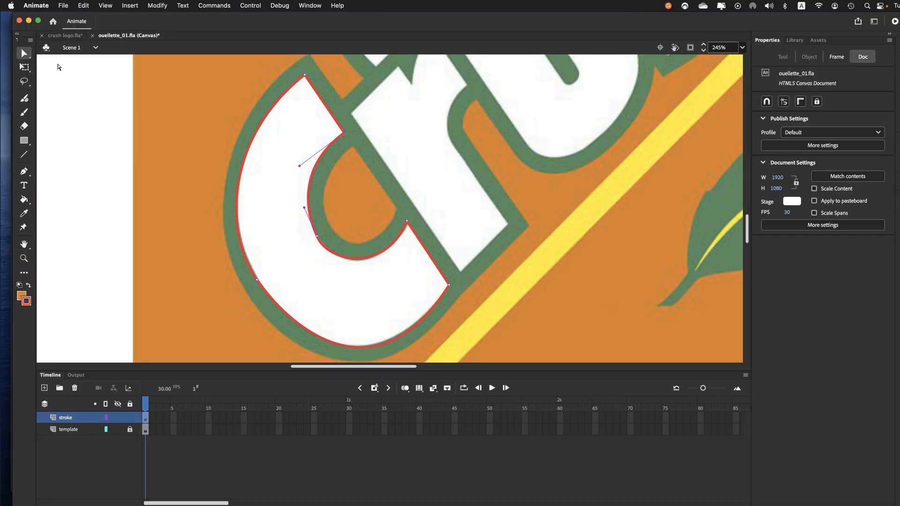
left_click(316, 238)
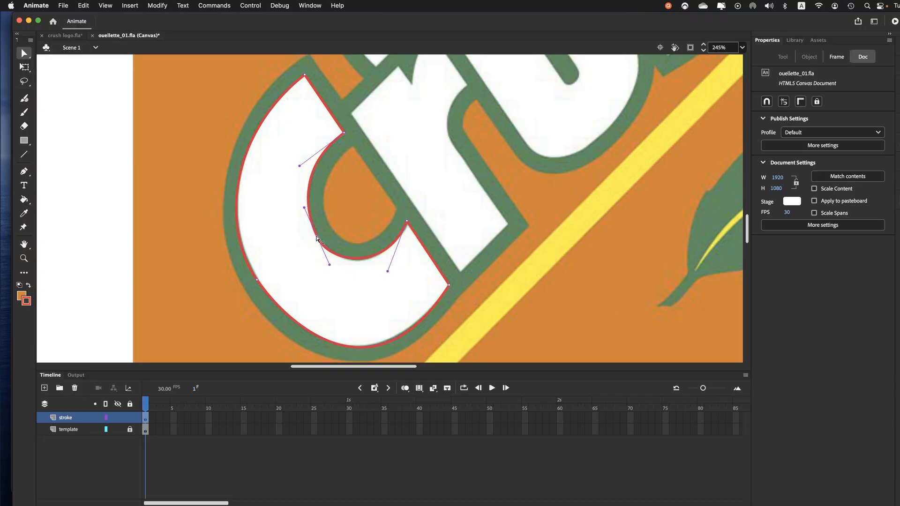
left_click(257, 279)
left_click_drag(226, 230, 227, 230)
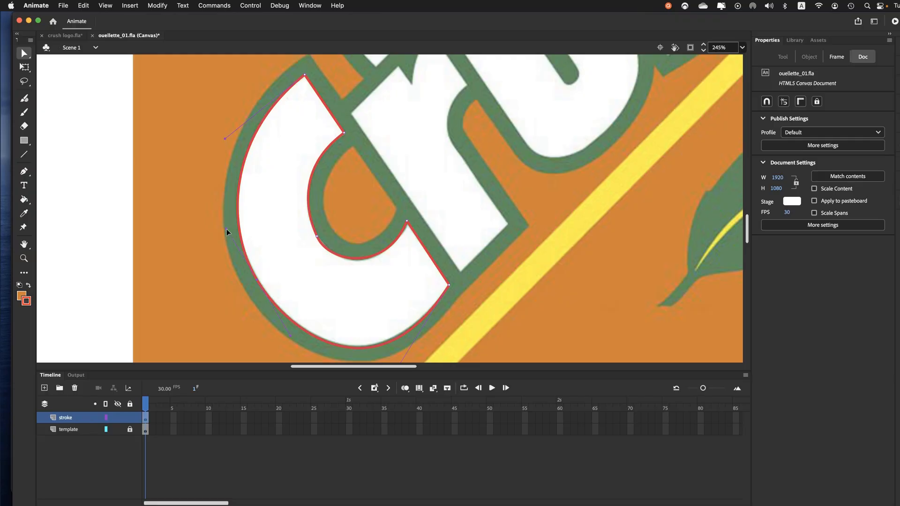
mouse_move(218, 239)
left_mouse_down()
mouse_move(222, 318)
mouse_move(168, 329)
mouse_move(235, 251)
mouse_move(281, 245)
mouse_move(300, 254)
mouse_move(221, 244)
mouse_move(200, 300)
mouse_move(214, 253)
left_mouse_up()
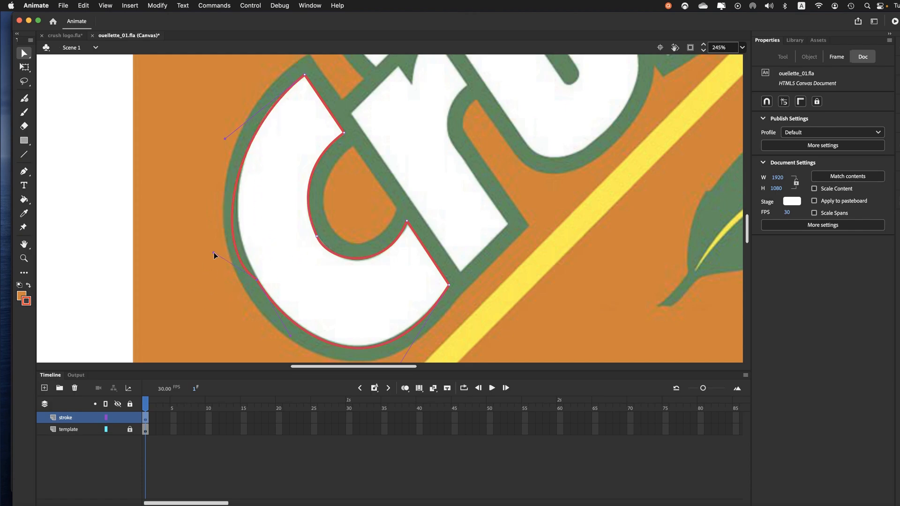
left_click(236, 253)
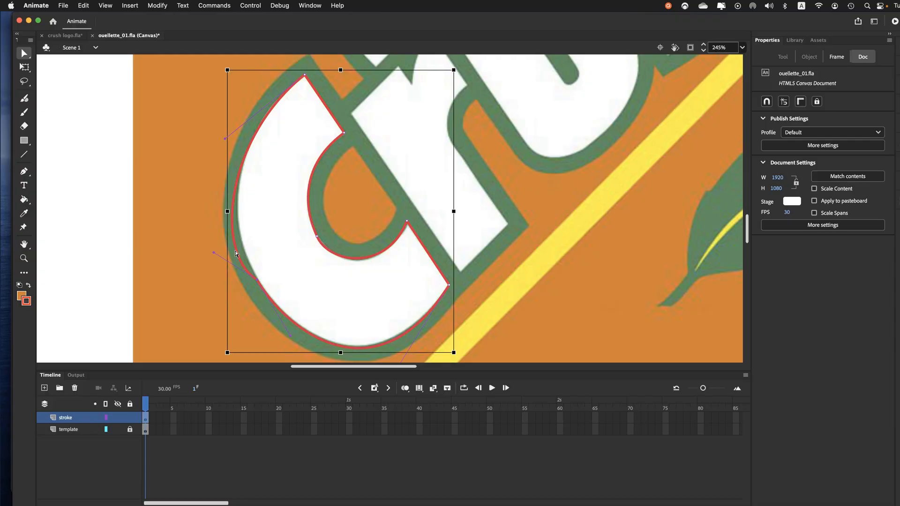
key("super+z")
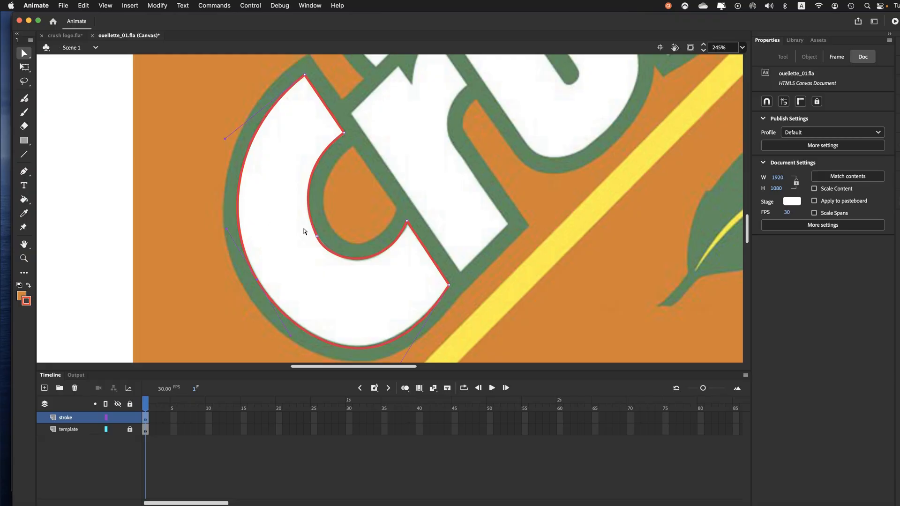
left_click(317, 239)
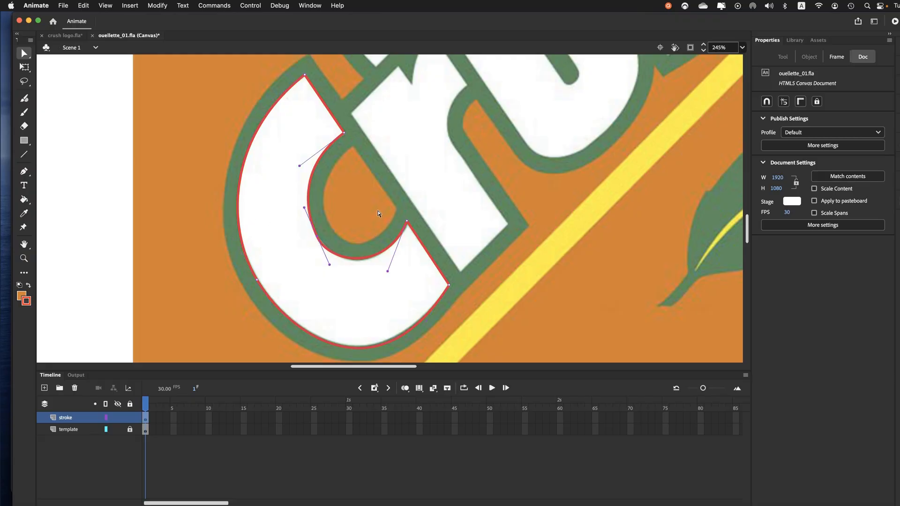
left_click_drag(393, 200, 467, 318)
left_click(429, 248)
left_click_drag(429, 245, 429, 245)
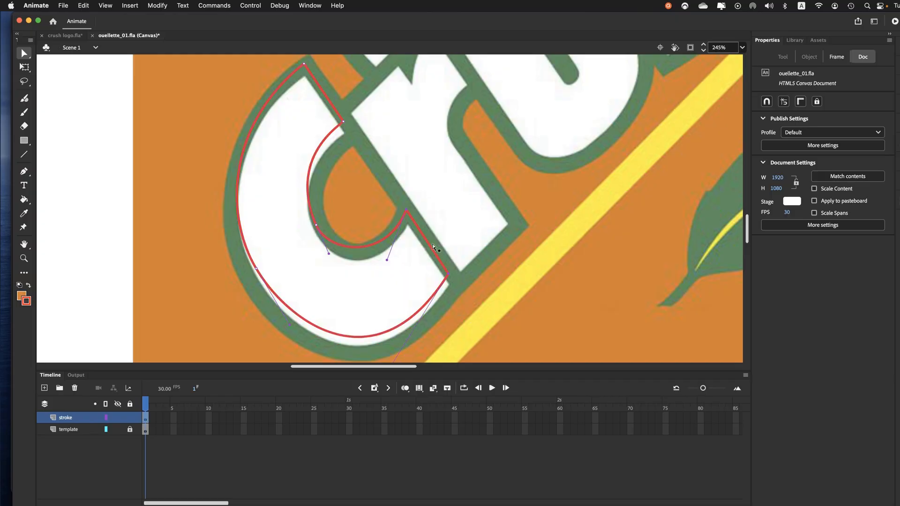
key("shift+Down")
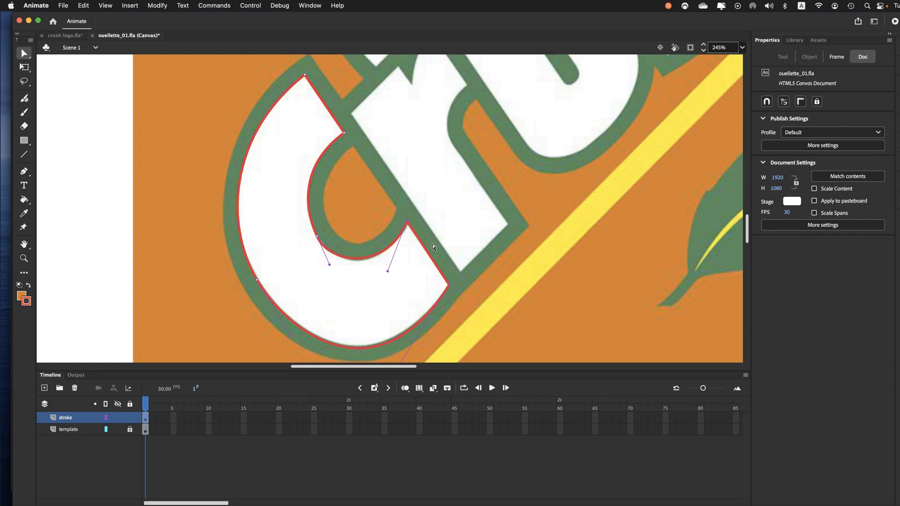
left_click(382, 224)
Step: Trace the letter r's foot, left side and notched top up to its peak with the Pen tool
left_click(24, 171)
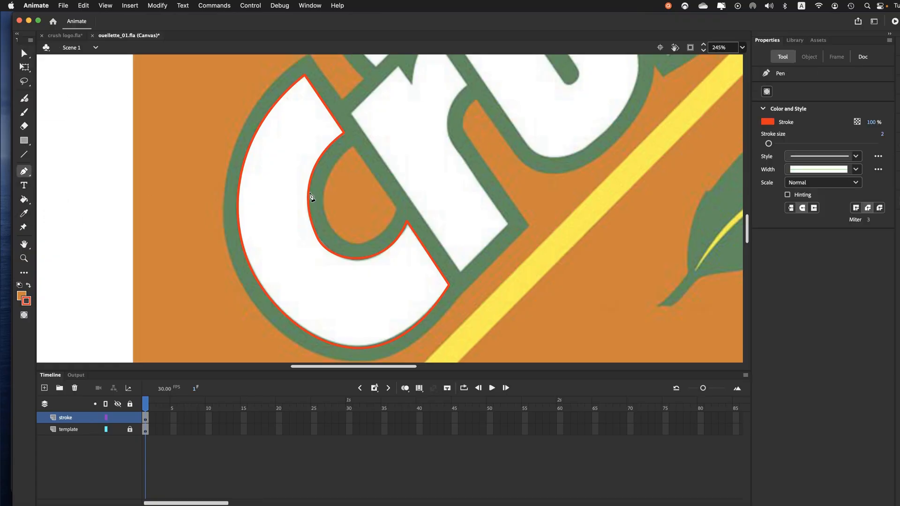
left_click_drag(405, 183, 377, 224)
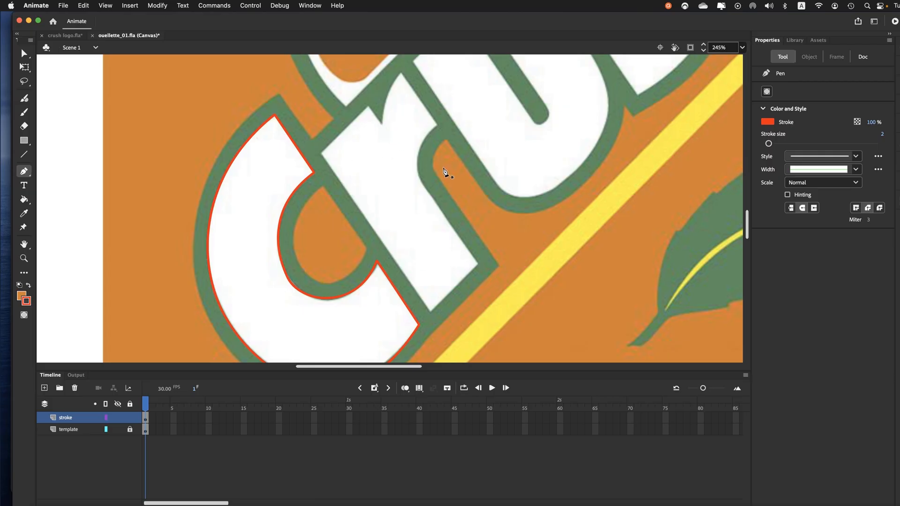
left_click(478, 264)
left_click(430, 311)
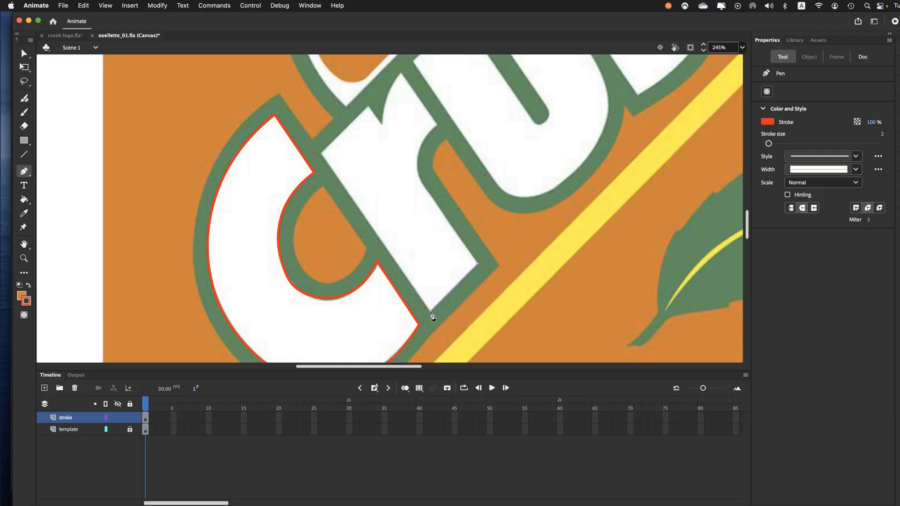
left_click(319, 153)
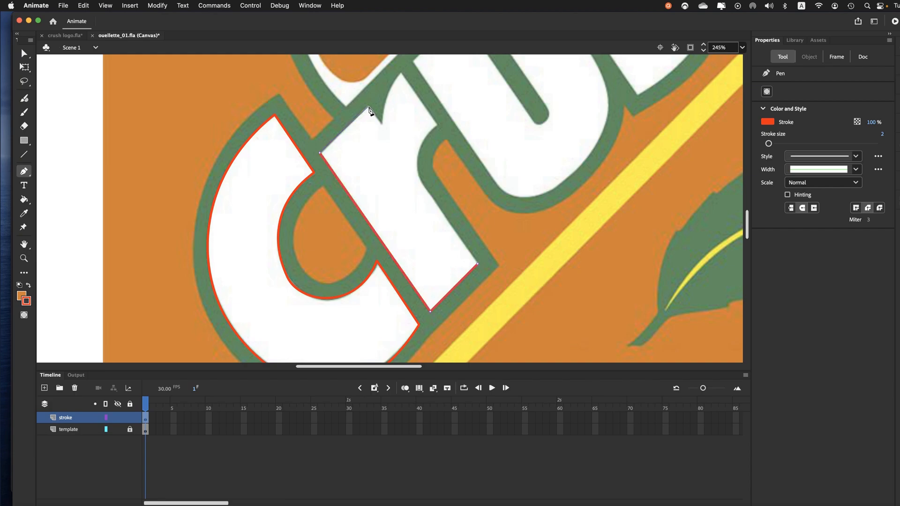
left_click(369, 106)
left_click(382, 123)
left_click(400, 73)
Step: Trace the r's right edge and inner curve, close the outline at the foot's right corner, and save the document
left_click(438, 126)
left_click_drag(429, 192, 449, 216)
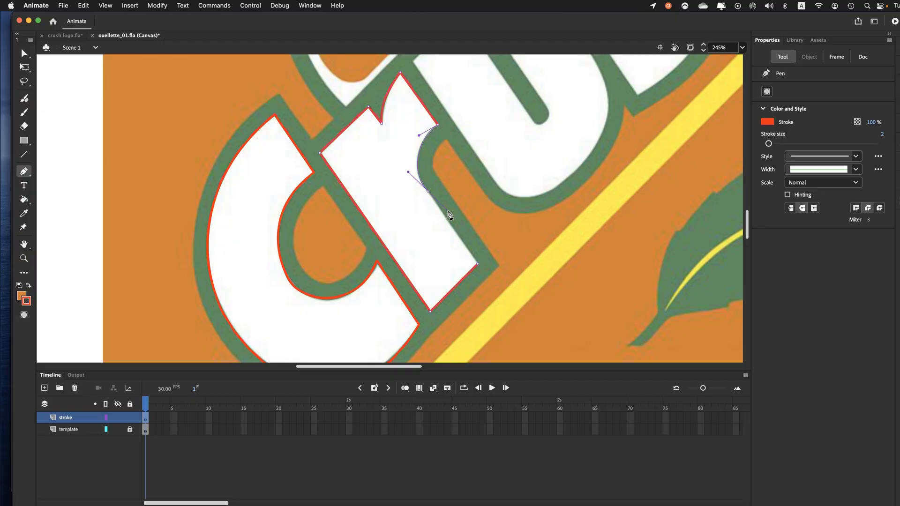
left_click(429, 192)
left_click(477, 266)
key("super")
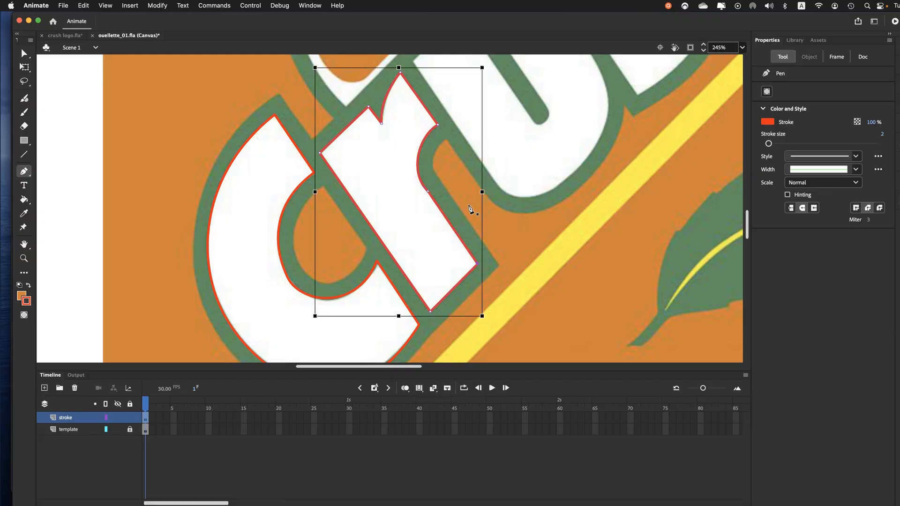
key("super+s")
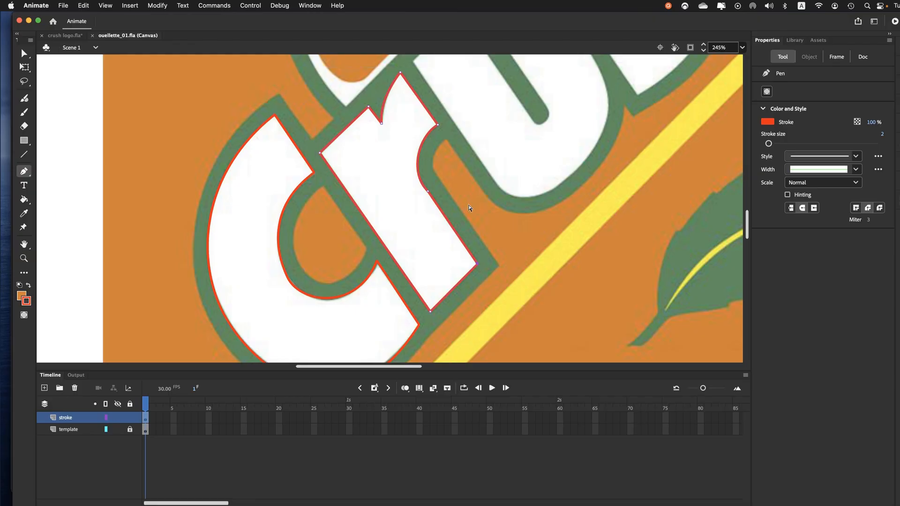
Step: Trace the letter u's left arm end, straight left side and rounded bottom with the Pen tool
left_click_drag(438, 143, 358, 246)
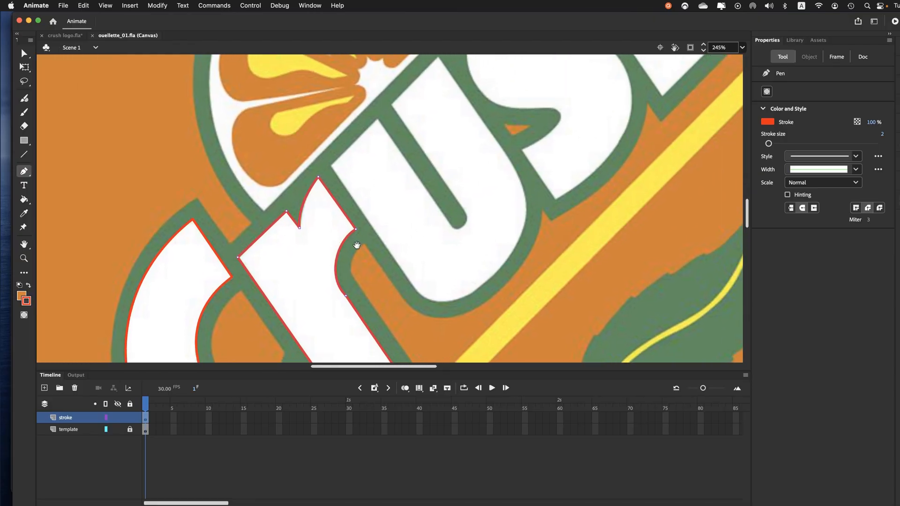
left_click(378, 119)
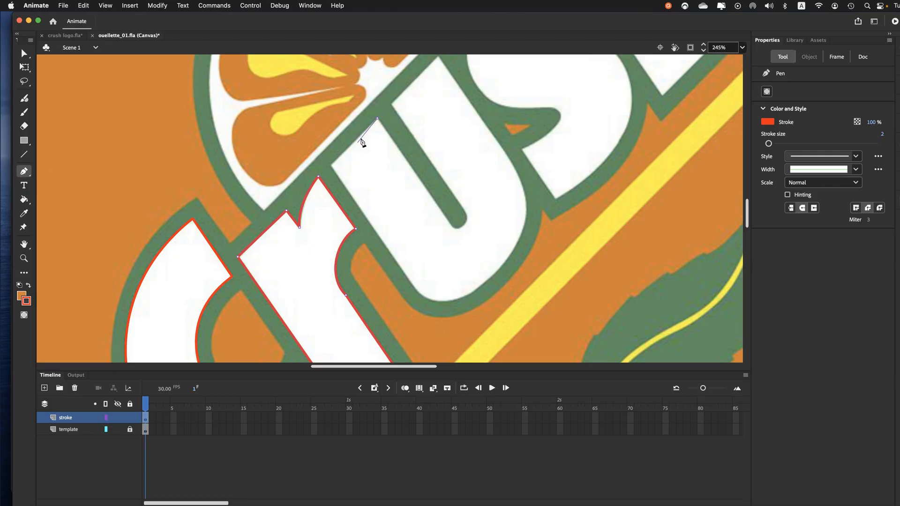
left_click(331, 165)
left_click(412, 284)
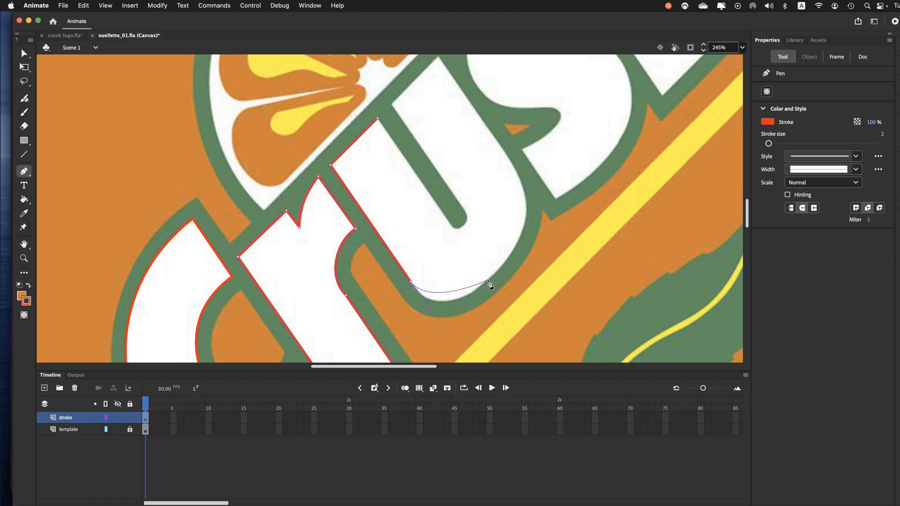
left_click_drag(488, 280, 530, 249)
left_click_drag(532, 253, 530, 253)
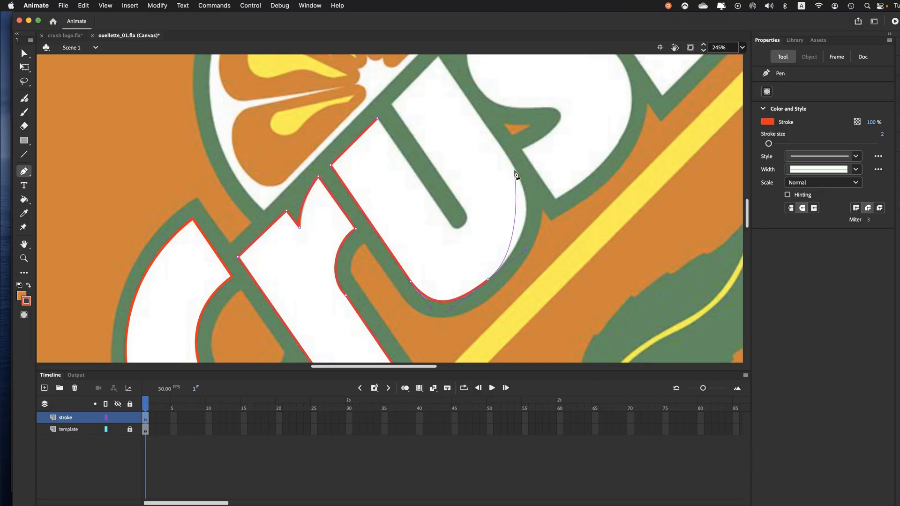
Step: Trace the u's right outer curve and straight side to the top, and across the end of its right arm
left_click_drag(516, 170, 498, 137)
left_click_drag(498, 137, 497, 137)
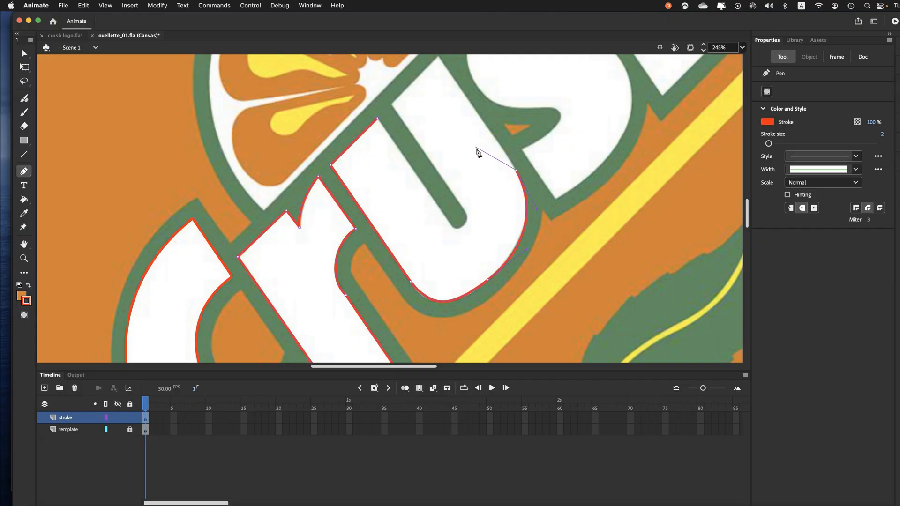
left_click(438, 57)
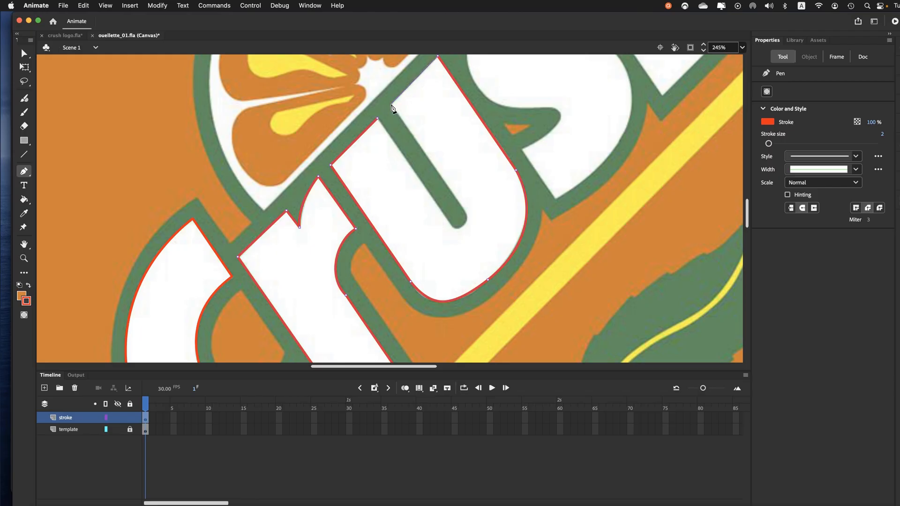
left_click(392, 104)
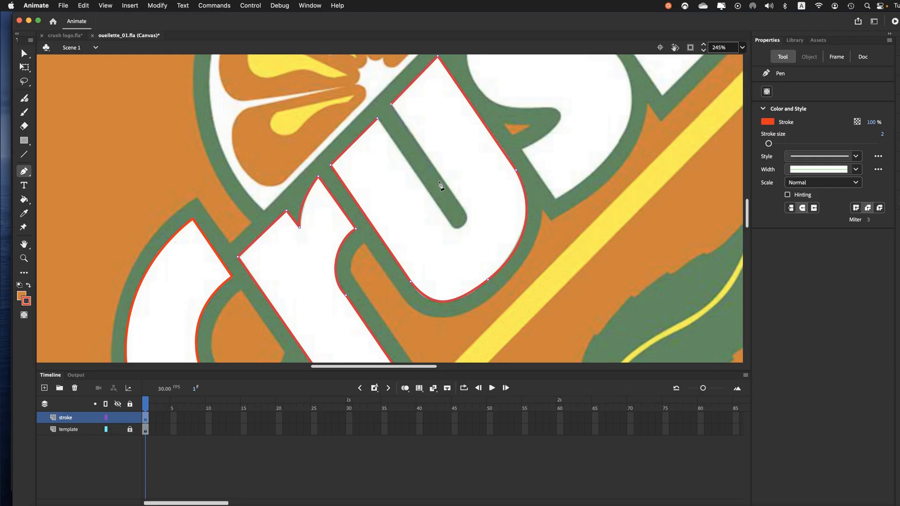
Step: Trace the u's rounded inner slot back to the first anchor to close the outline, and save the document
left_click(465, 210)
left_click(462, 228)
left_click_drag(436, 205, 436, 203)
left_click(377, 119)
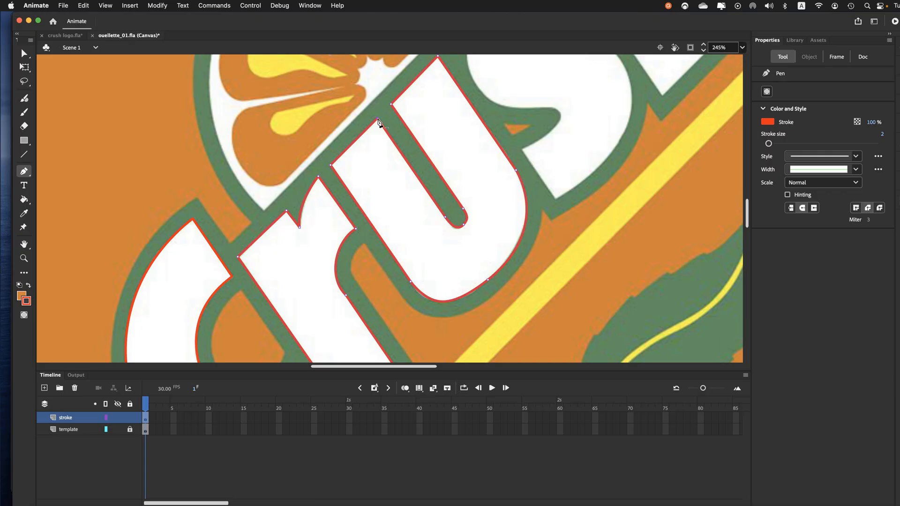
key("super")
key("super+s")
Step: Trace the letter s's straight upper end and left outer curve with the Pen tool, shortening the last anchor's outgoing handle
left_click_drag(450, 133, 381, 237)
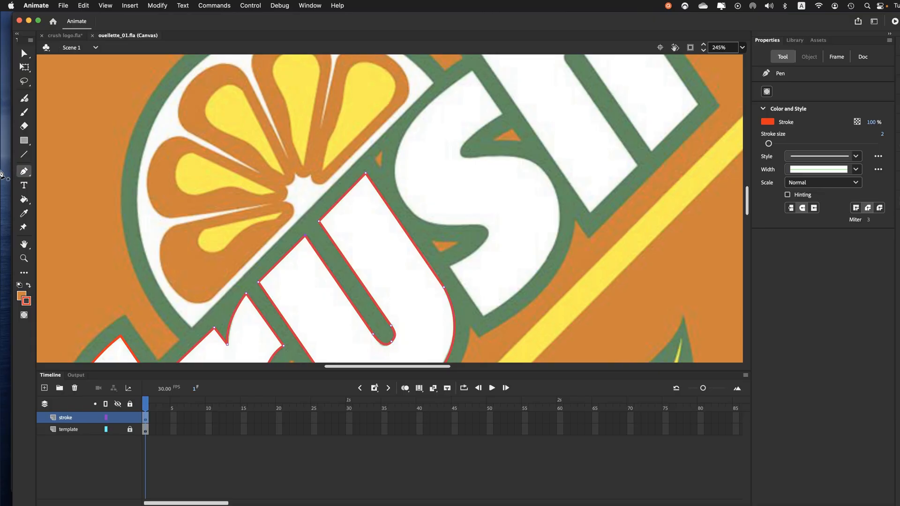
left_click(503, 115)
left_click(472, 71)
left_click(399, 117)
mouse_move(405, 205)
left_mouse_down()
mouse_move(425, 259)
mouse_move(434, 252)
left_mouse_up()
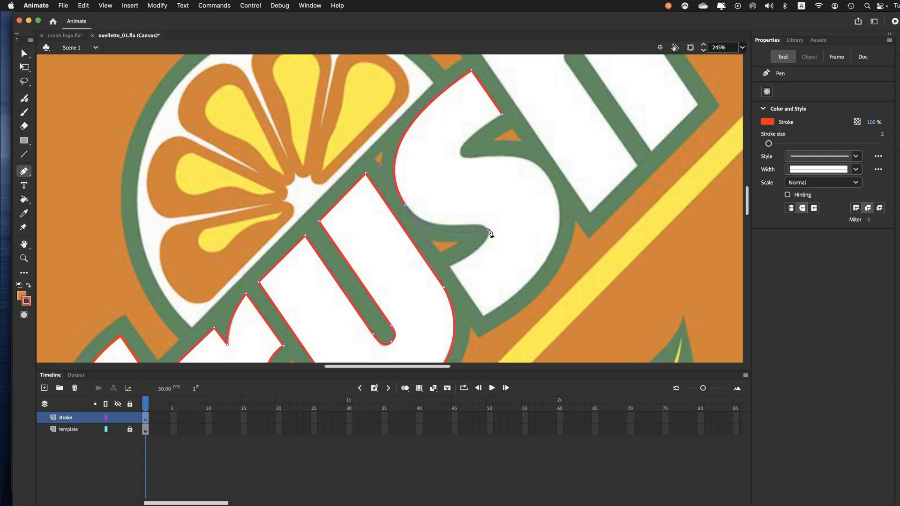
left_click(431, 247)
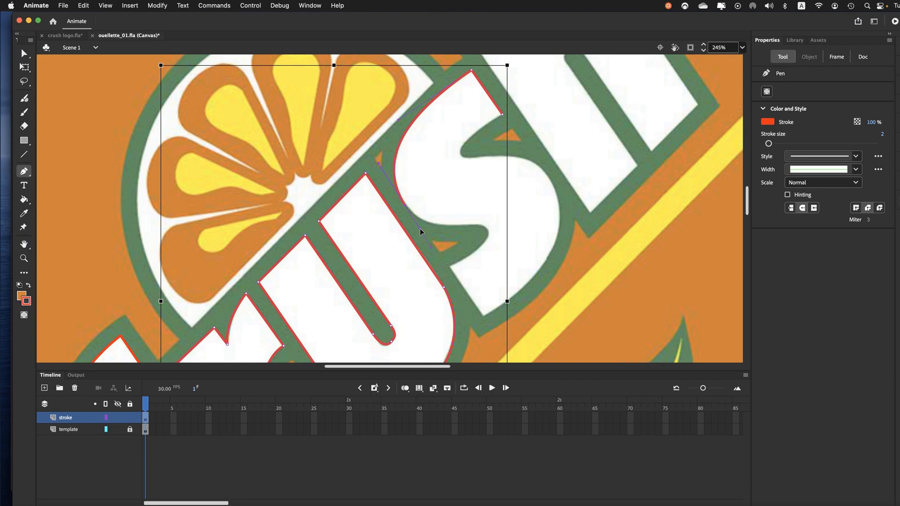
left_click(420, 228)
left_click(421, 230)
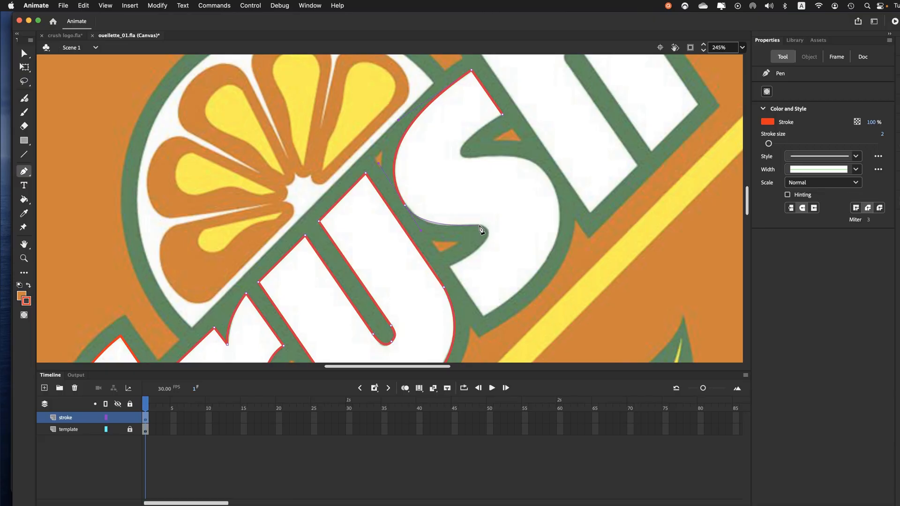
Step: Trace the s's lower inner curve around its rounded hook and along the straight lower end
mouse_move(479, 226)
left_mouse_down()
mouse_move(496, 228)
mouse_move(470, 258)
mouse_move(445, 270)
left_mouse_up()
left_click(449, 267)
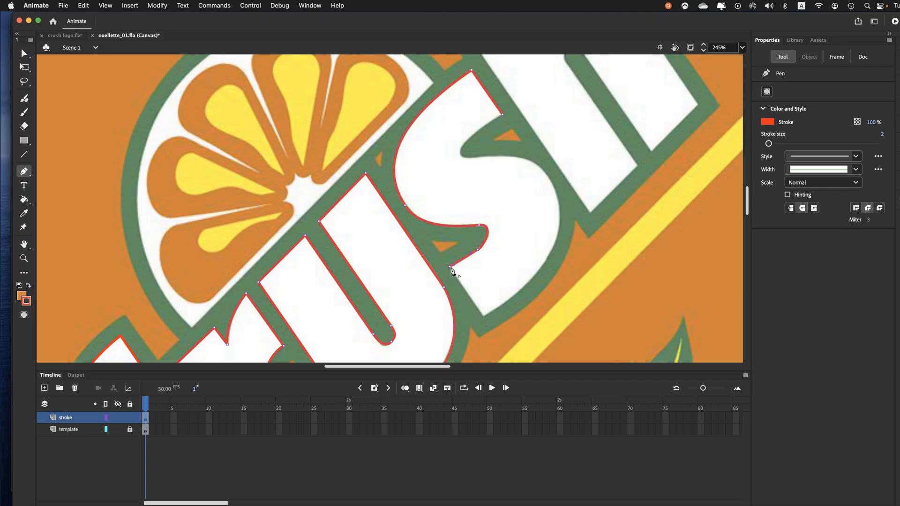
left_click(483, 317)
Step: Trace the s's right outer curve and shorten its outgoing handle to follow the upper inner edge
mouse_move(560, 261)
left_mouse_down()
mouse_move(547, 174)
mouse_move(519, 137)
mouse_move(534, 137)
mouse_move(525, 105)
mouse_move(522, 125)
left_mouse_up()
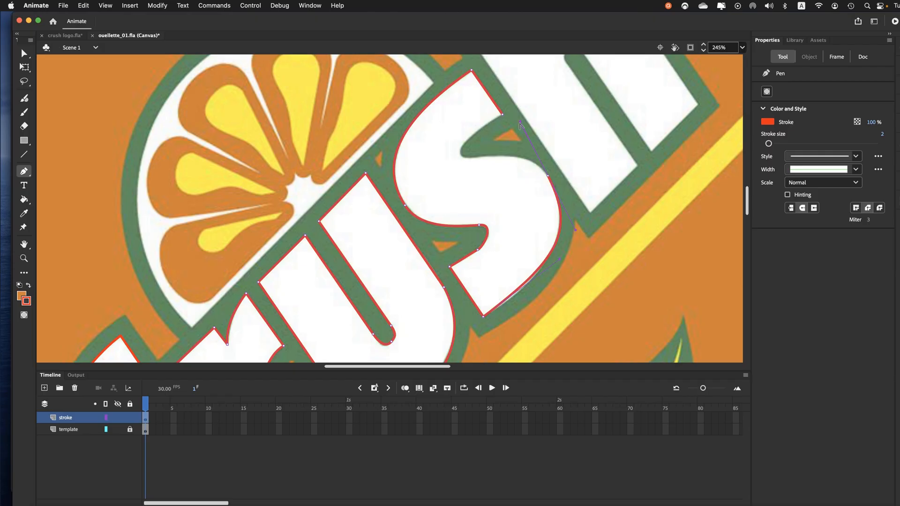
key("super")
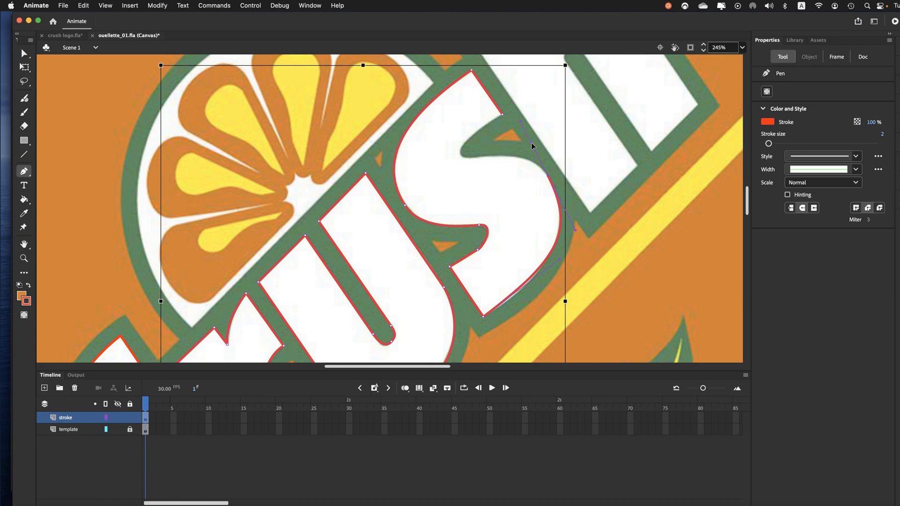
left_click_drag(521, 121, 531, 143)
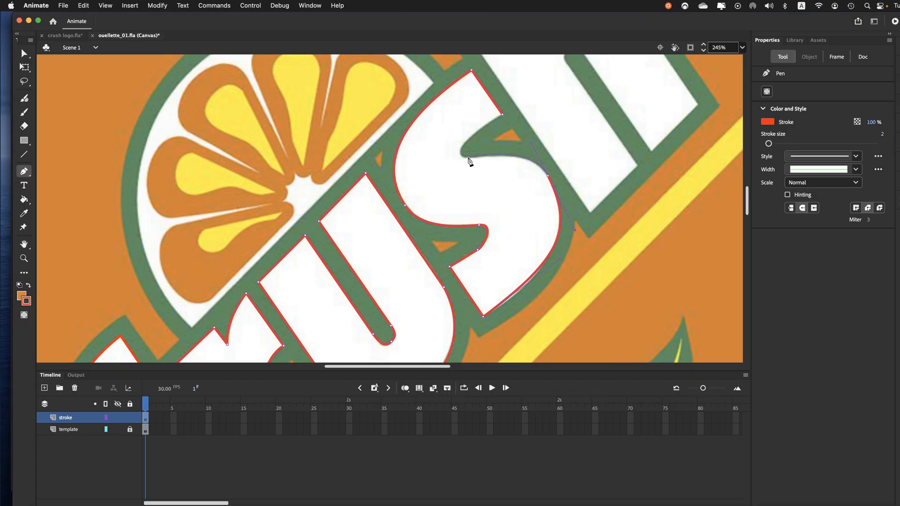
left_click(531, 145)
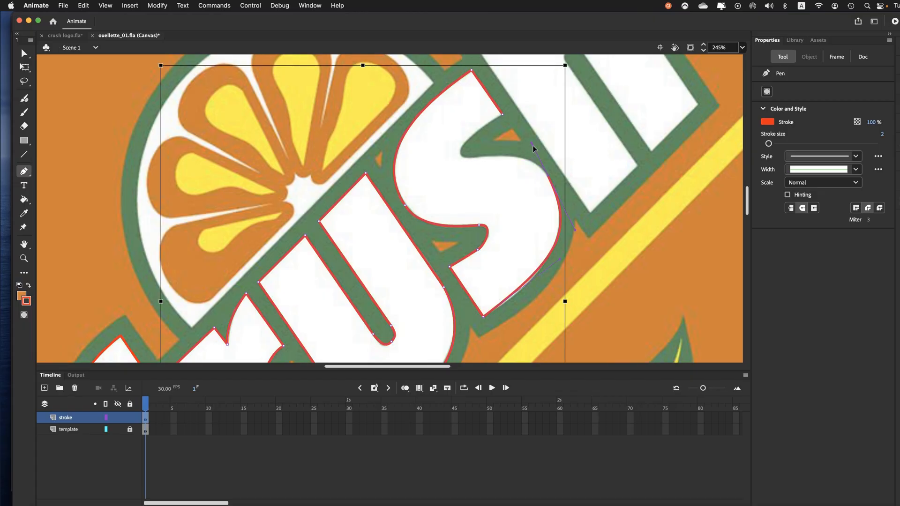
left_click(533, 146)
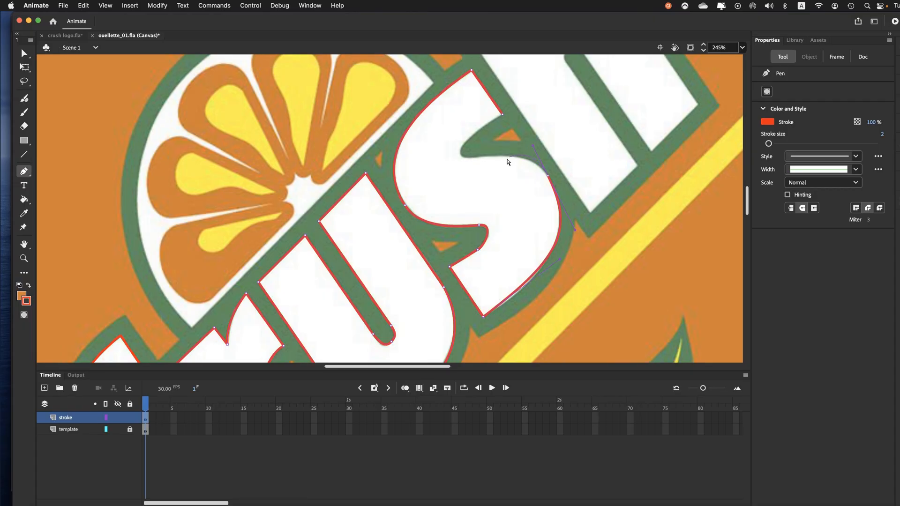
Step: Trace the s's rounded upper inner hook and close the outline at its first anchor
left_click(468, 160)
left_click_drag(466, 142, 481, 131)
left_click(503, 117)
Step: Bend the s's right outer curve to match the template's white edge and save the document
left_click(25, 53)
left_click(64, 66)
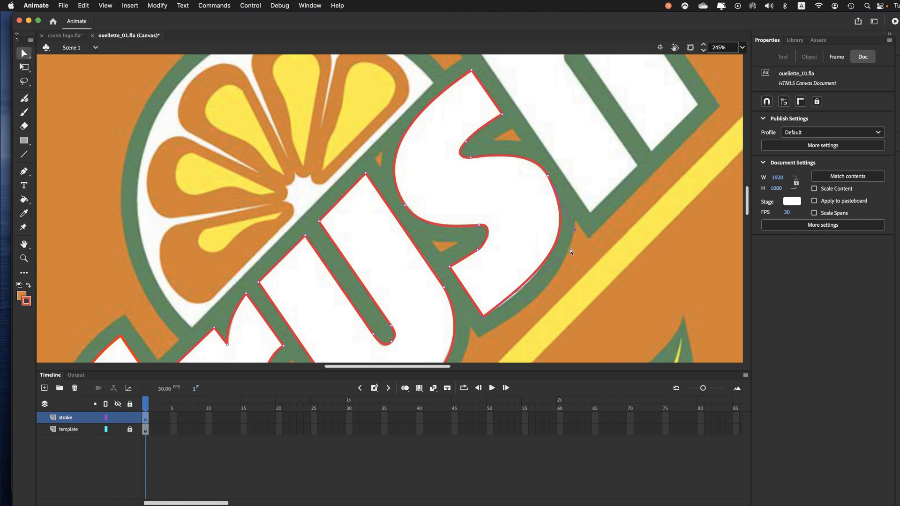
left_click_drag(560, 259, 556, 269)
left_click_drag(530, 148, 531, 148)
key("super+s")
key("super")
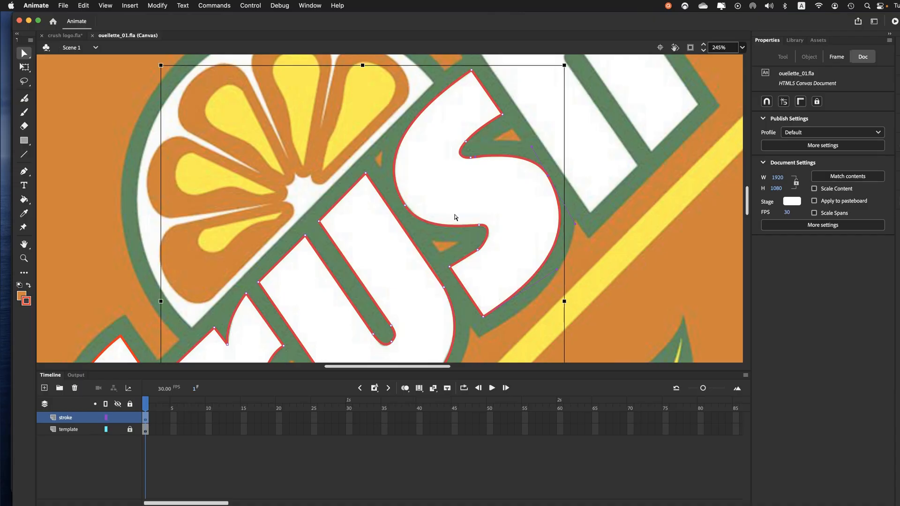
Step: Trace the h's stem with the Pen tool from its foot along the long outer edge, across its straight upper end and down to the notch
key("super+minus")
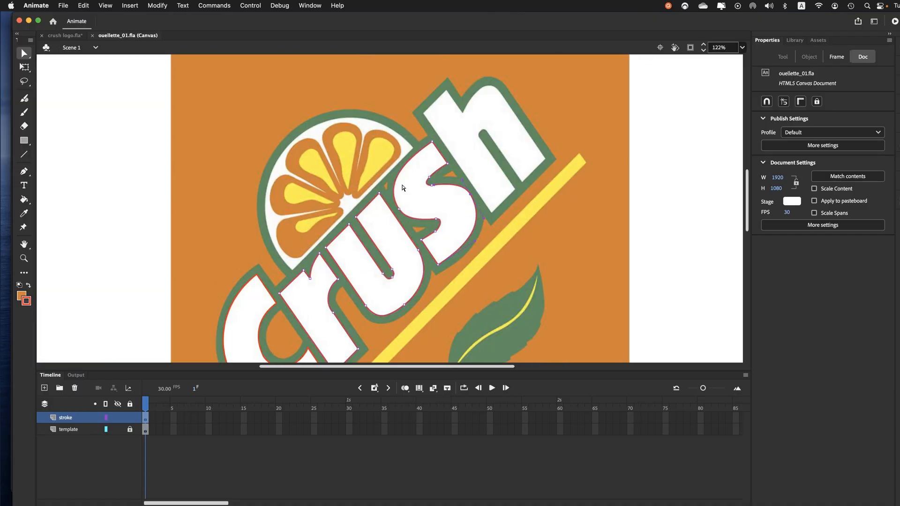
left_click_drag(420, 177, 374, 245)
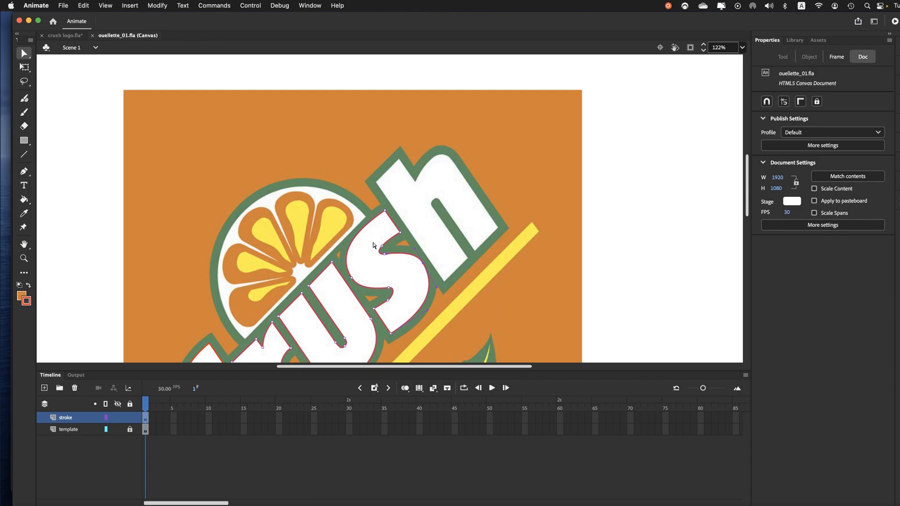
key("super")
key("super+equal")
left_click_drag(495, 133, 328, 337)
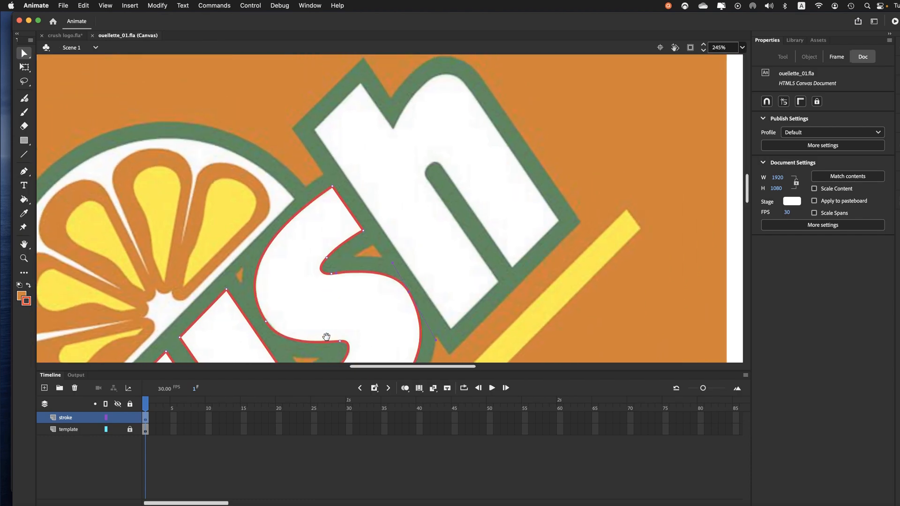
left_click(23, 172)
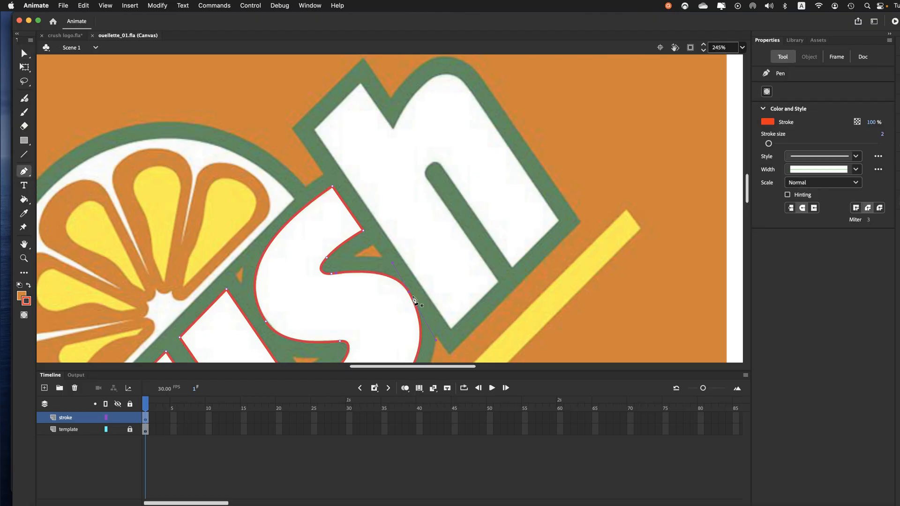
left_click(498, 283)
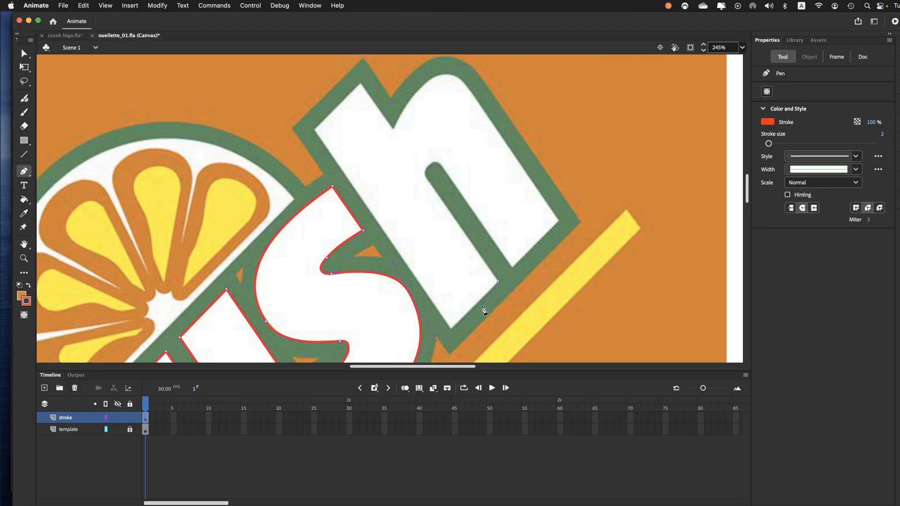
left_click(451, 330)
left_click(314, 129)
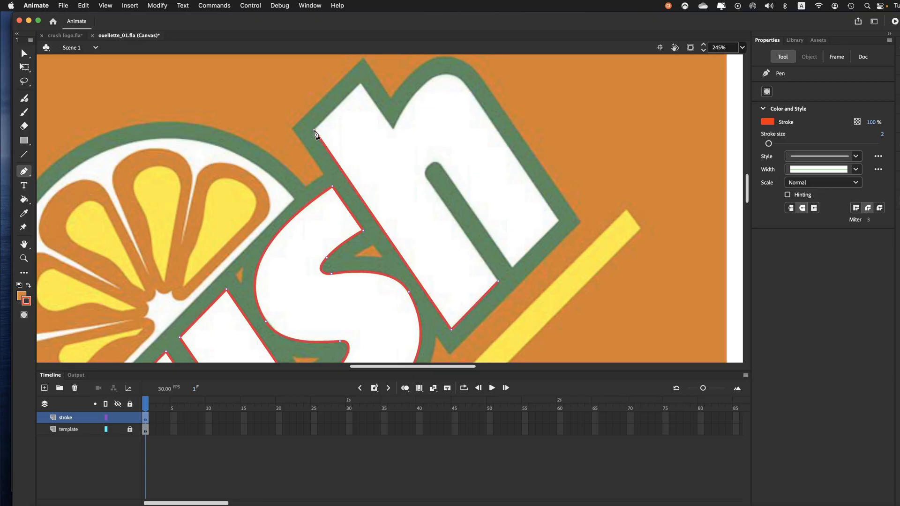
left_click(360, 83)
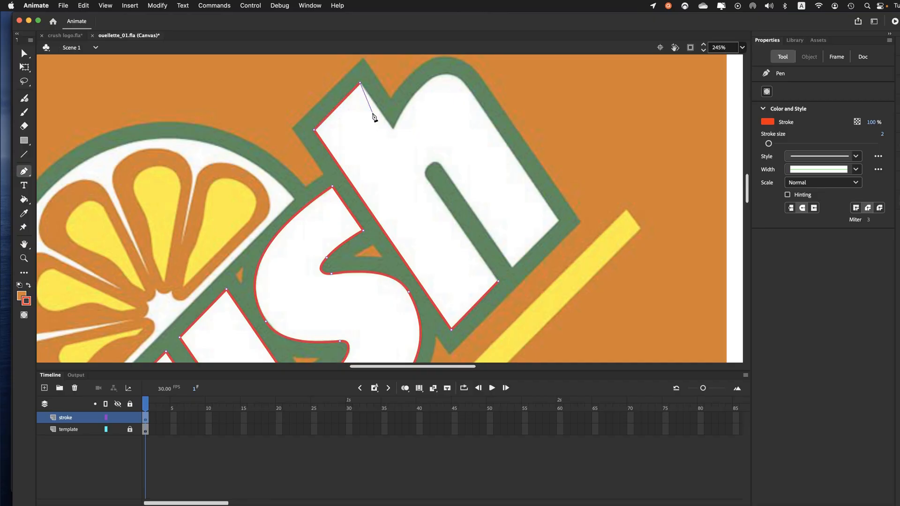
left_click(393, 129)
Step: Trace the h's rounded shoulder from the notch, then its straight outer edge and the foot of the second leg
left_click_drag(405, 89, 406, 89)
mouse_move(464, 81)
left_mouse_down()
mouse_move(473, 109)
mouse_move(487, 106)
left_mouse_up()
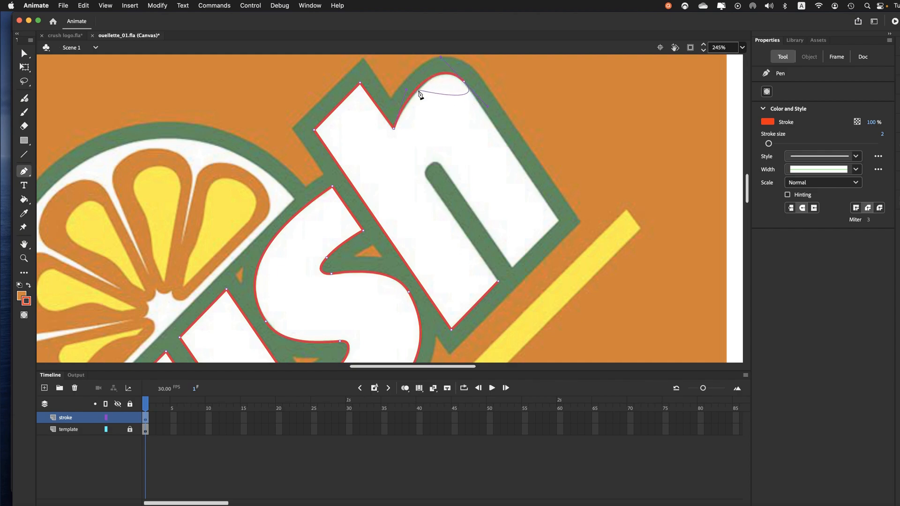
left_click(465, 83)
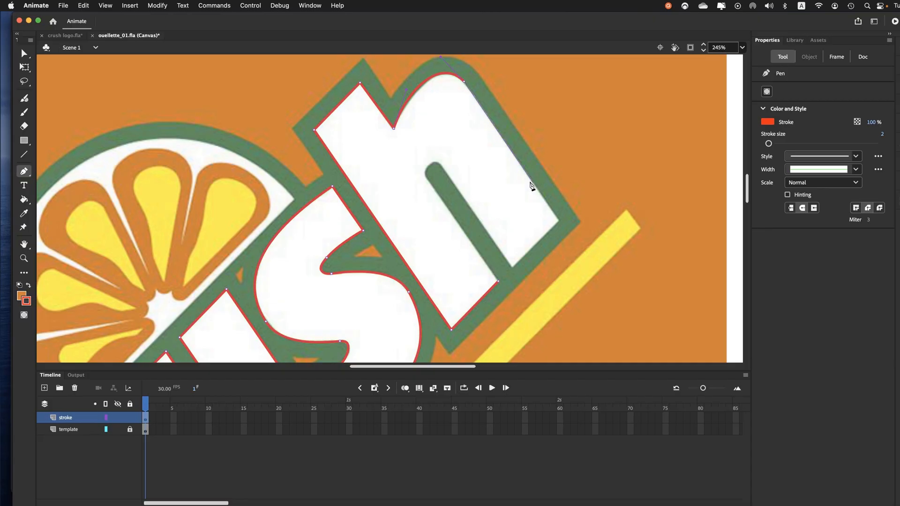
left_click(560, 221)
left_click(512, 268)
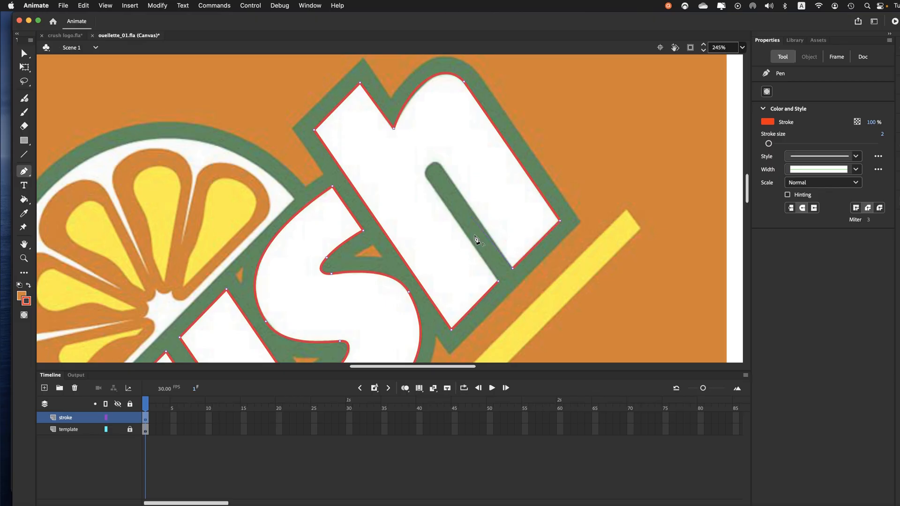
Step: Trace the h's inner slot around its rounded end and close the outline at the first anchor
left_click(440, 166)
left_click(433, 157)
left_click_drag(426, 178, 430, 186)
left_click(499, 283)
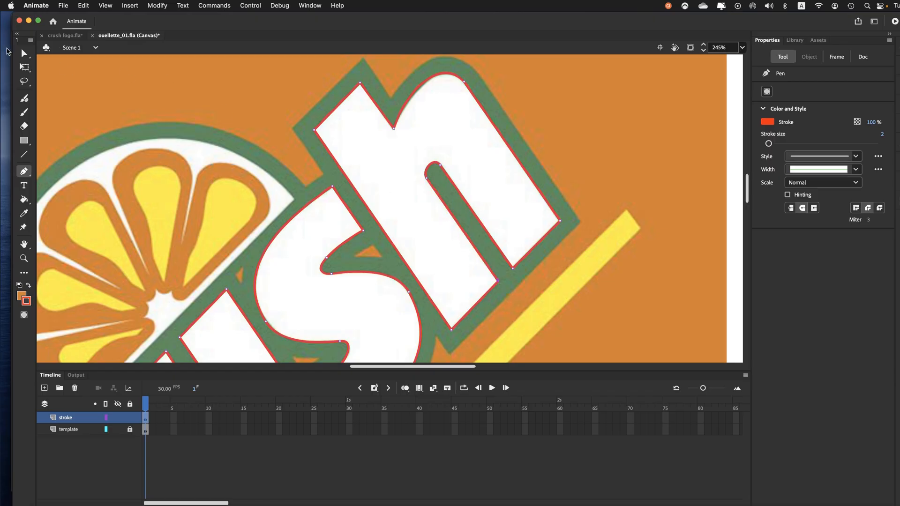
Step: Adjust the h's shoulder curve near the notch to follow the template and save the document
left_click(22, 54)
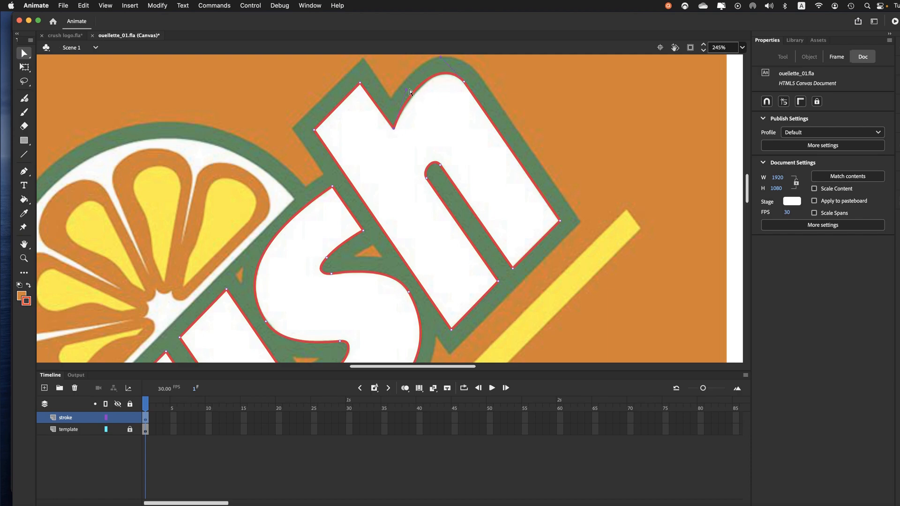
left_click_drag(407, 90, 412, 95)
left_click(392, 97)
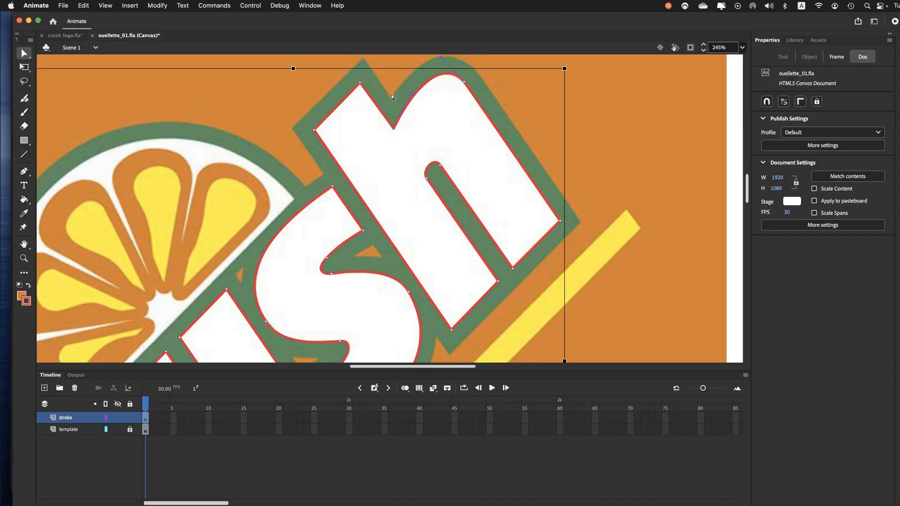
key("Escape")
key("super+s")
Step: Deselect the letter outlines and add a new layer named fill above the stroke layer
key("super+minus")
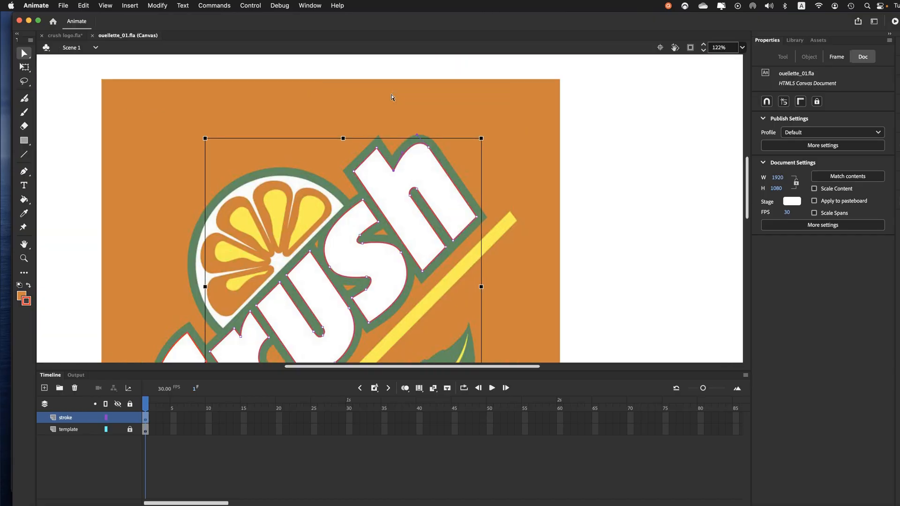
key("super+minus")
key("Escape")
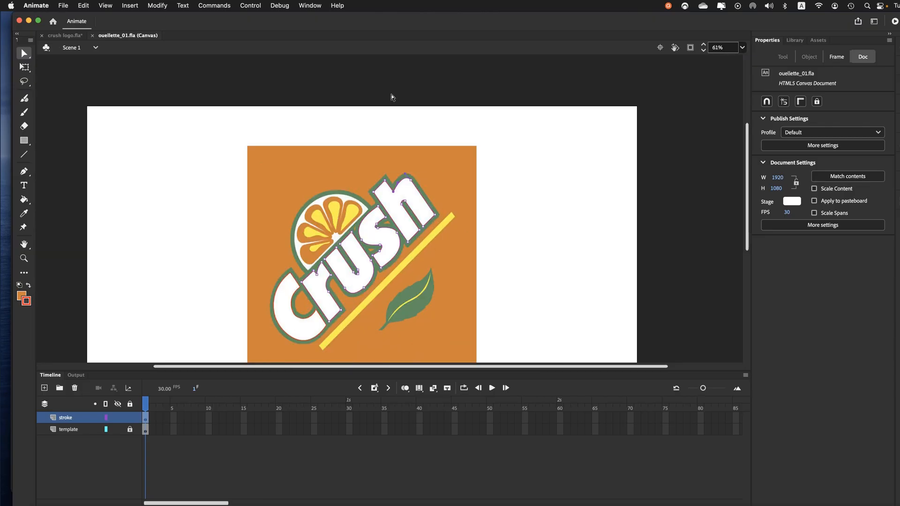
left_click(167, 157)
left_click(44, 388)
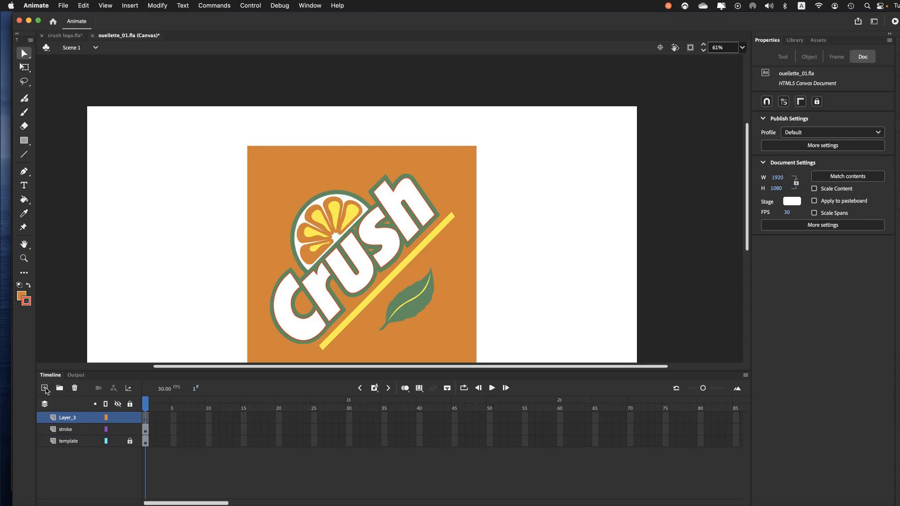
double_click(70, 418)
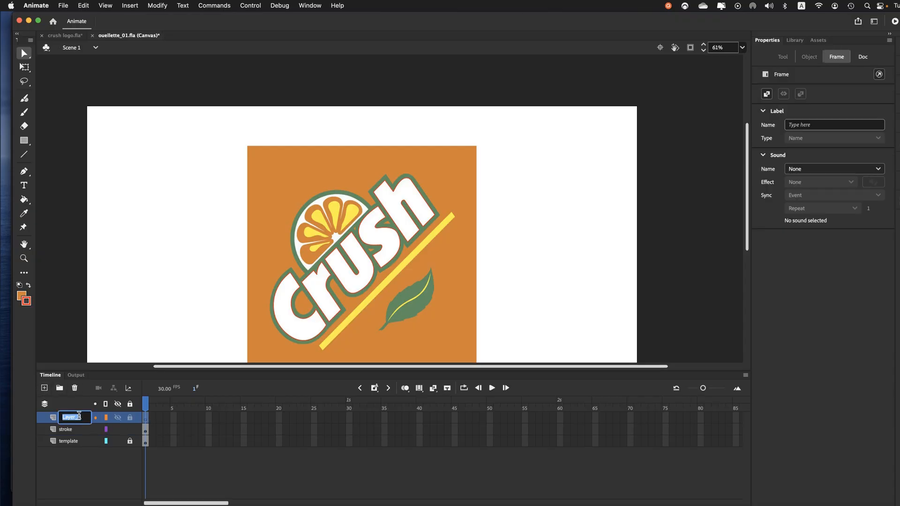
type("fikk")
key("Return")
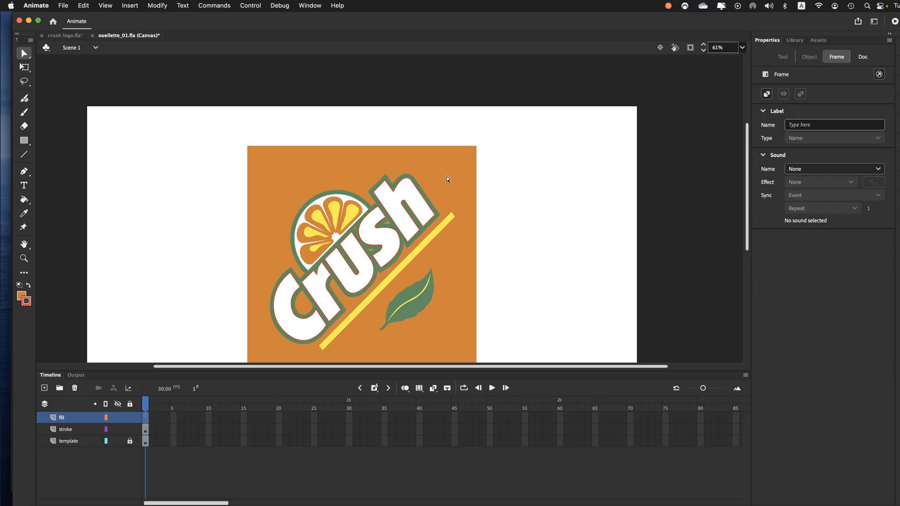
Step: Copy all letter outlines from the stroke layer and paste them in place on the fill layer
left_click(67, 430)
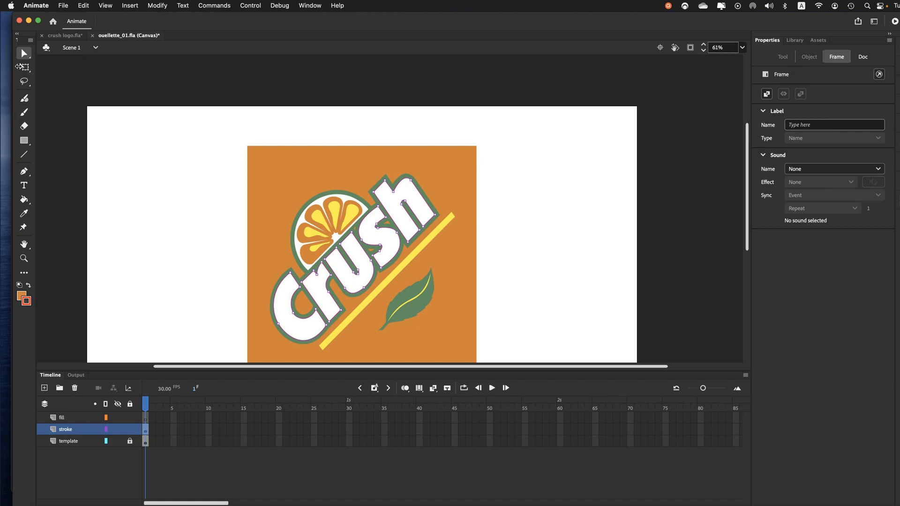
left_click(27, 54)
left_click(61, 57)
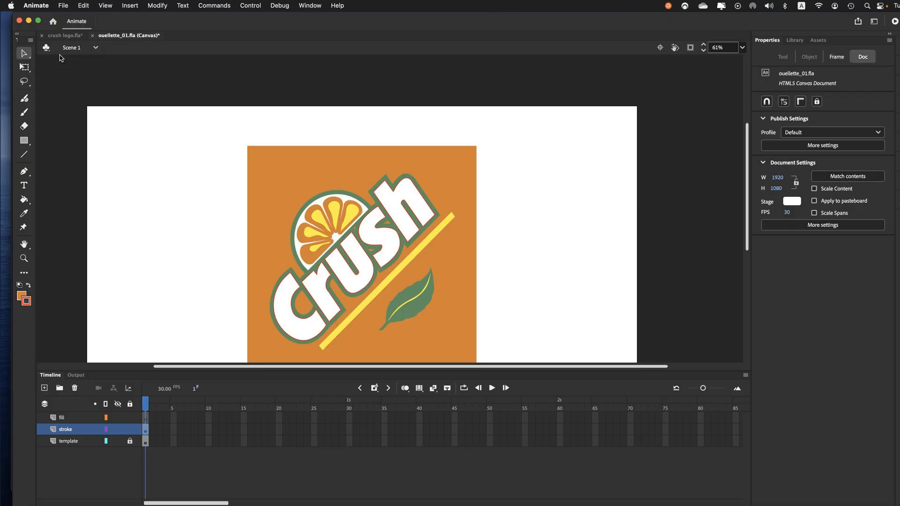
left_click(66, 430)
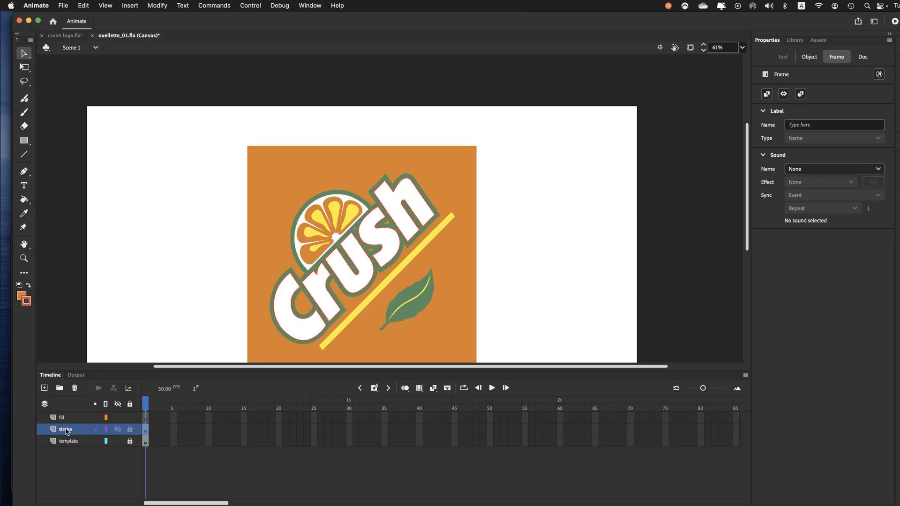
left_click(85, 6)
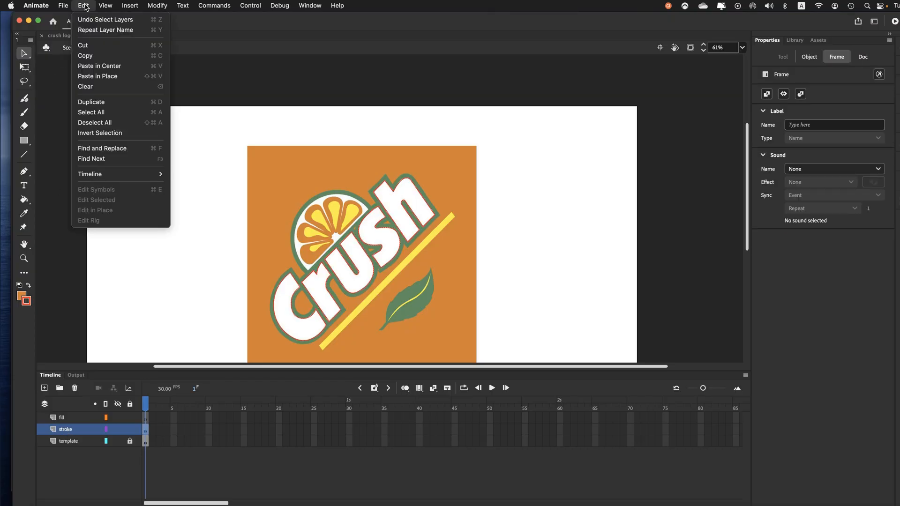
left_click(93, 56)
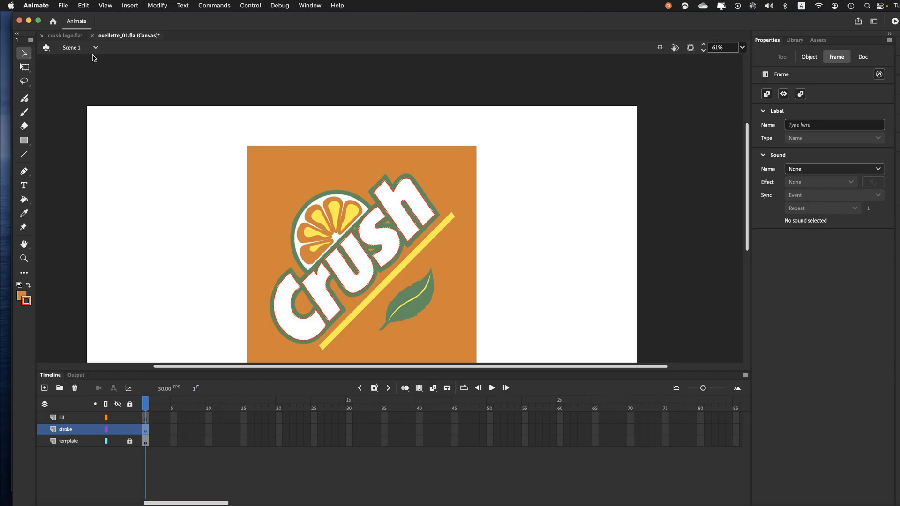
left_click(62, 420)
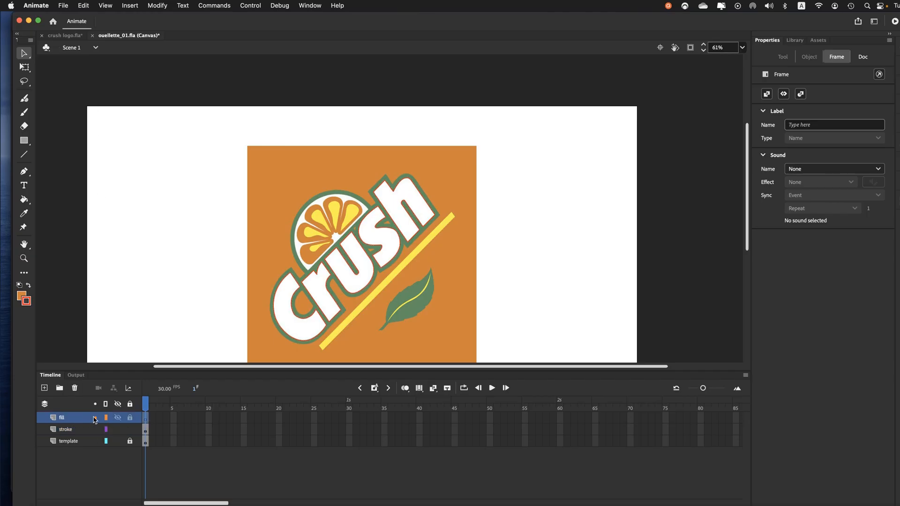
left_click(81, 4)
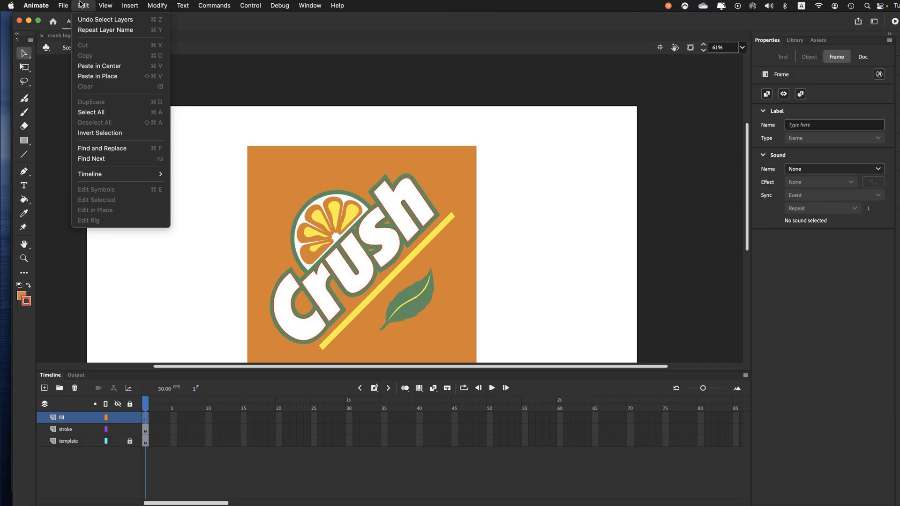
left_click(92, 80)
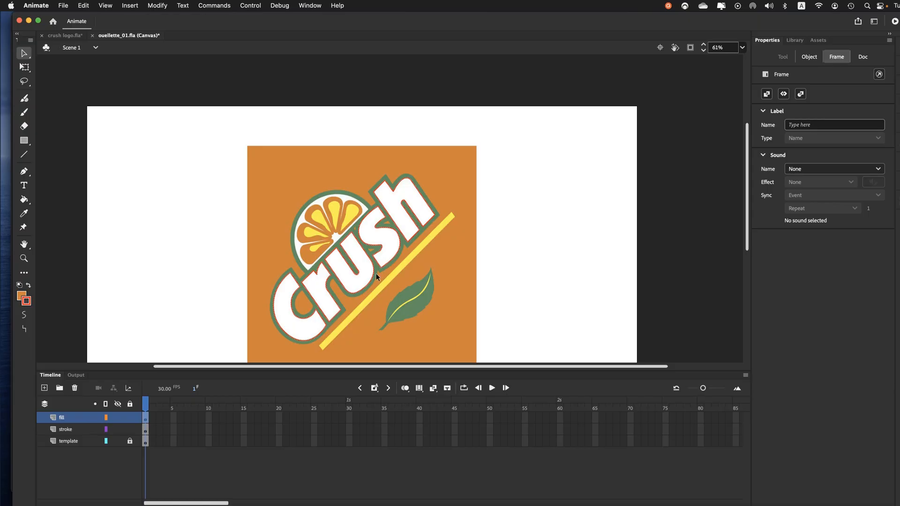
Step: Fill the letter C on the fill layer with the Paint Bucket, using the bright green #33FF00 as fill colour
left_click(22, 296)
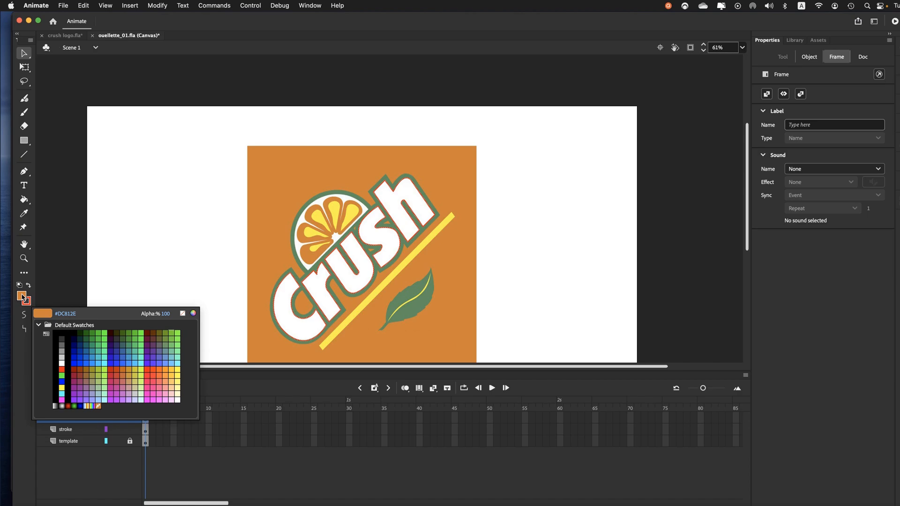
left_click(143, 335)
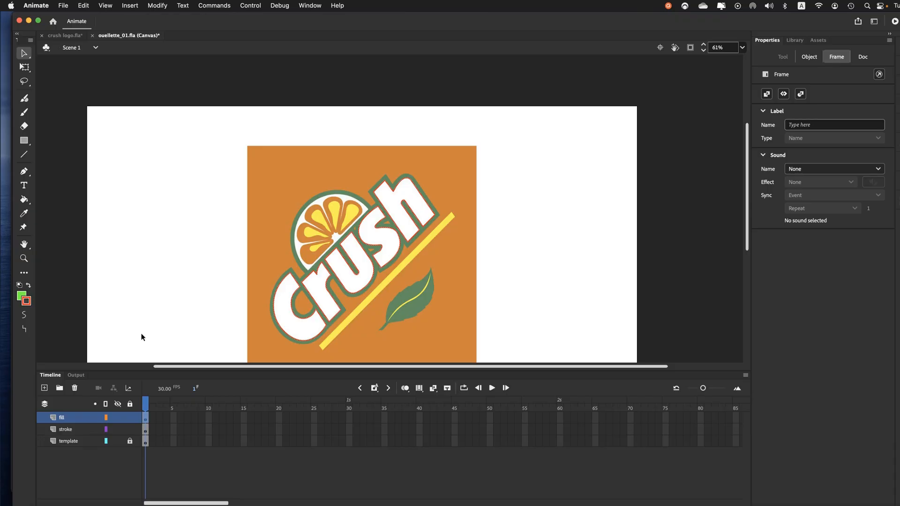
left_click(24, 200)
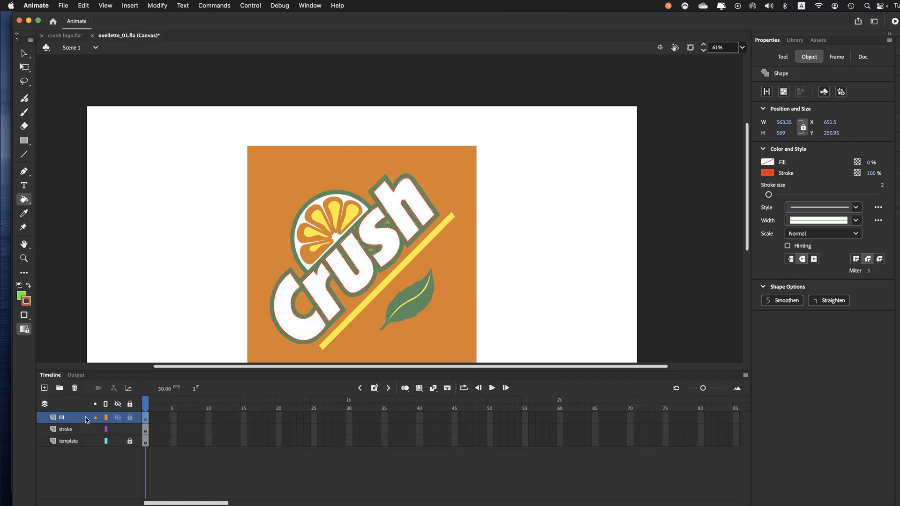
left_click(296, 321)
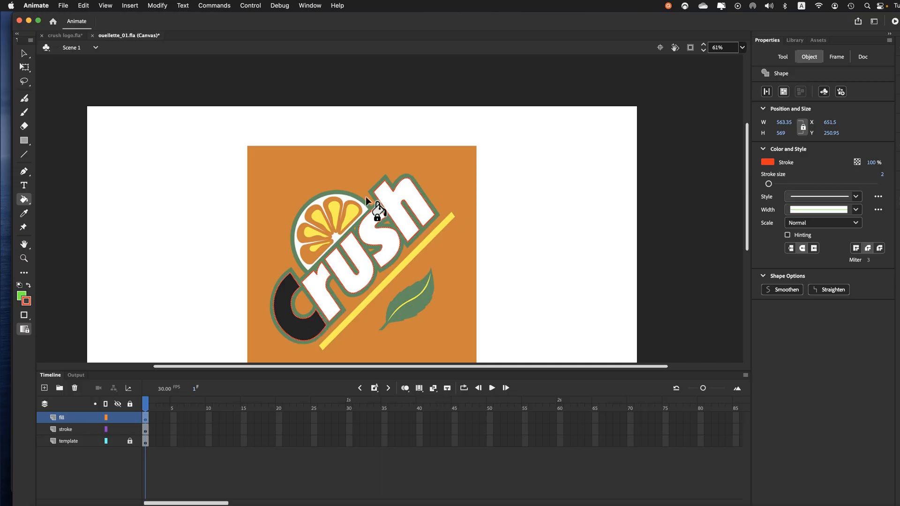
Step: Recolour the fill of the letter C to the green #00FF00
left_click(21, 296)
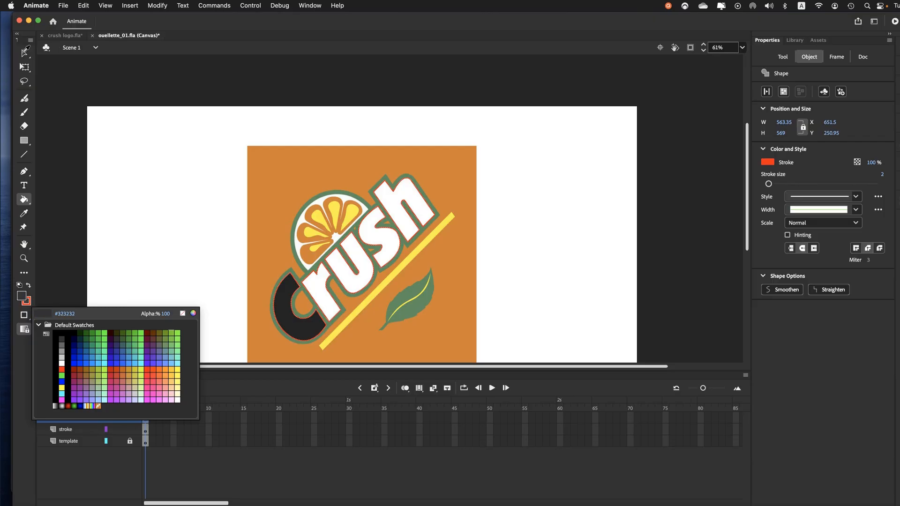
left_click(62, 375)
key("v")
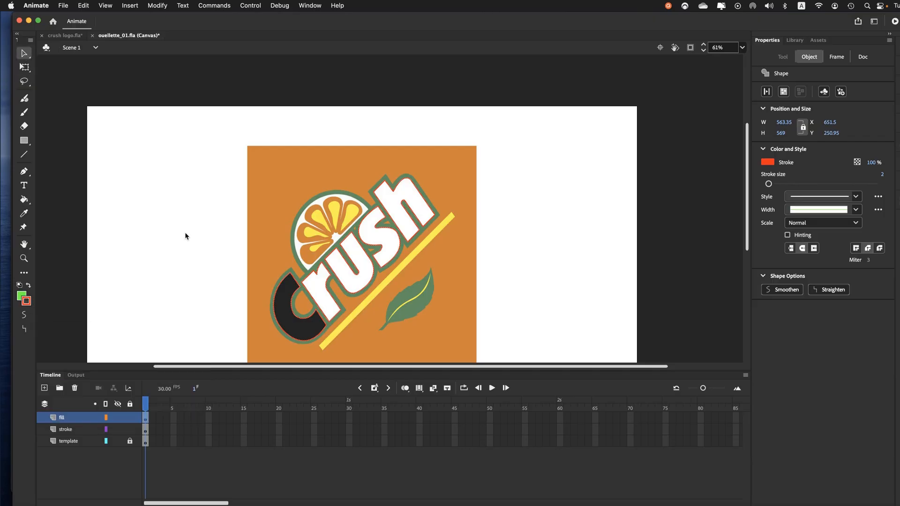
left_click(284, 319)
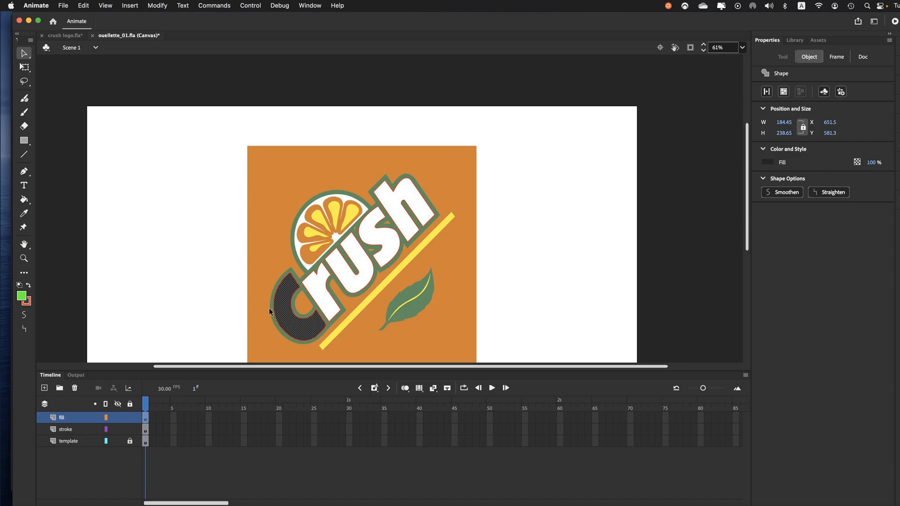
left_click(26, 301)
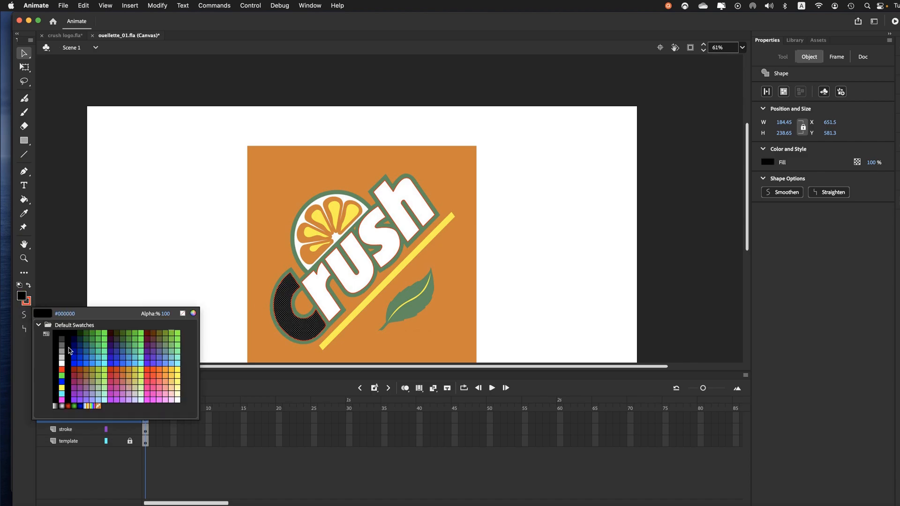
left_click(65, 377)
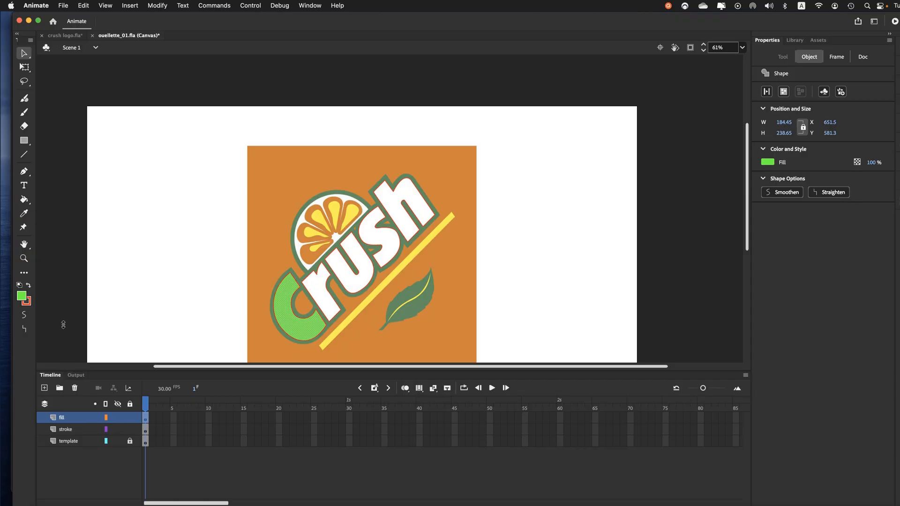
Step: Fill the letters r, u, s and h with the same green using the Paint Bucket
left_click(27, 201)
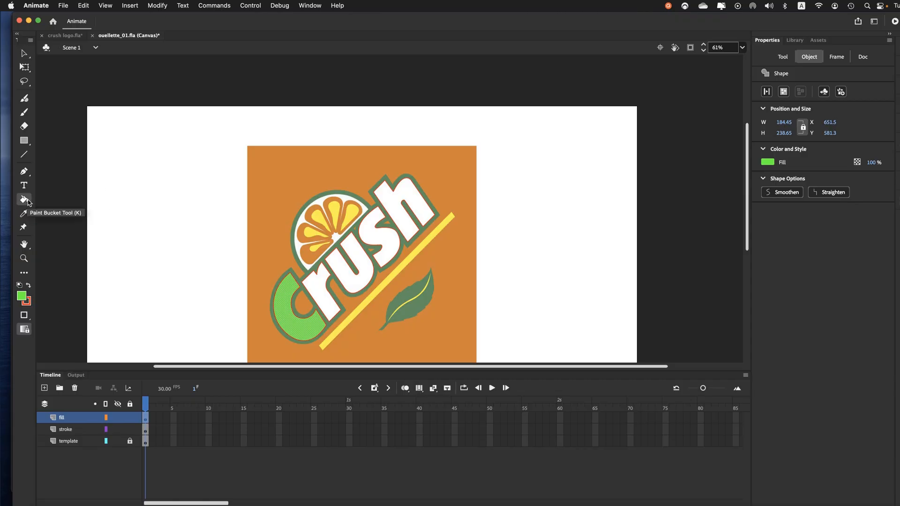
left_click(309, 284)
left_click(348, 292)
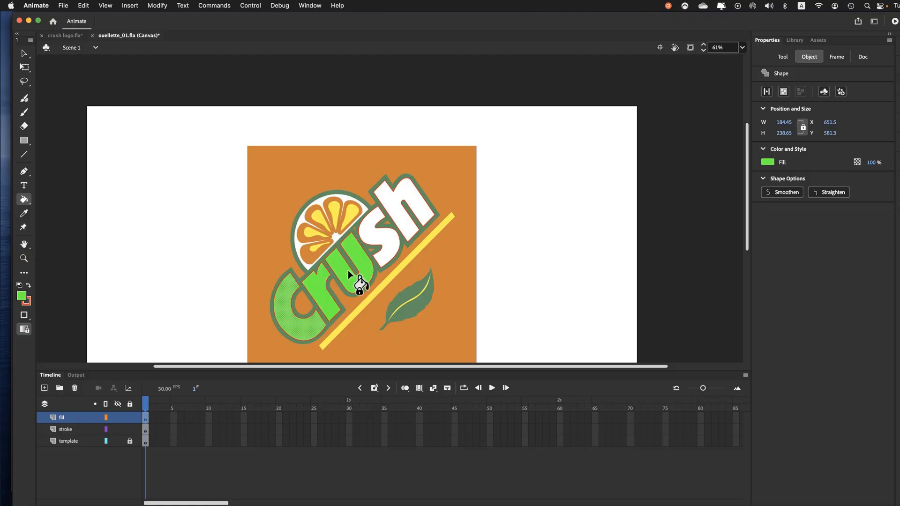
left_click(380, 237)
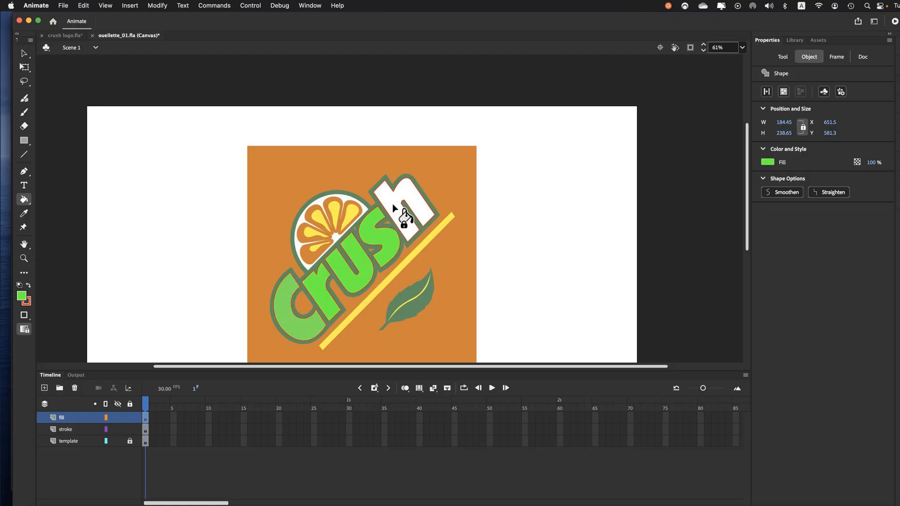
left_click(393, 207)
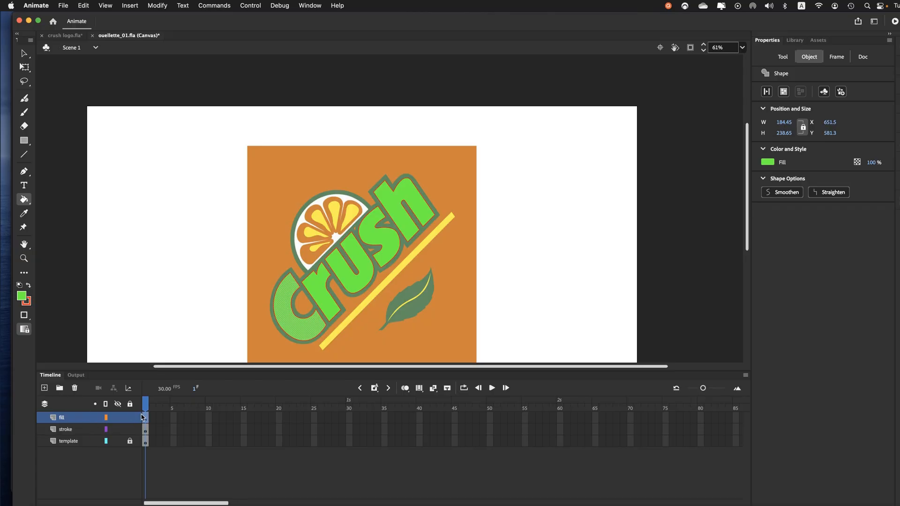
Step: Lock and hide the fill layer
left_click(24, 53)
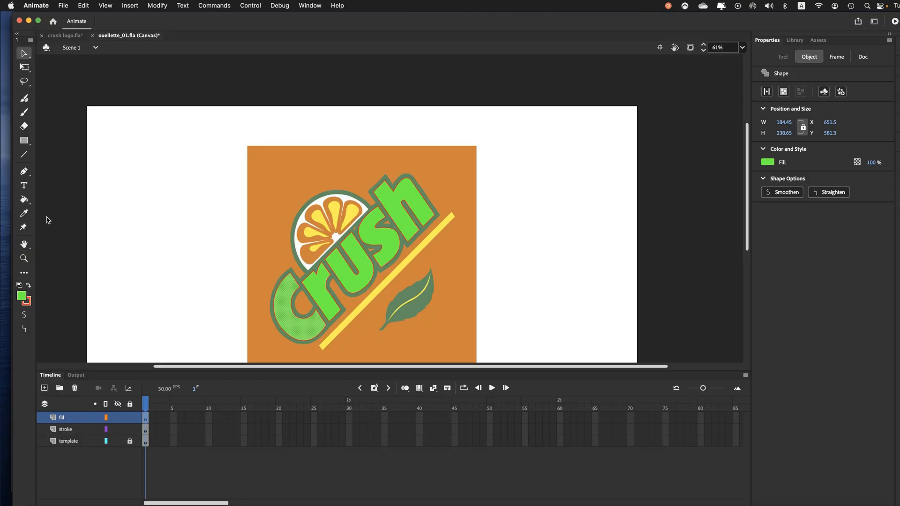
left_click(130, 420)
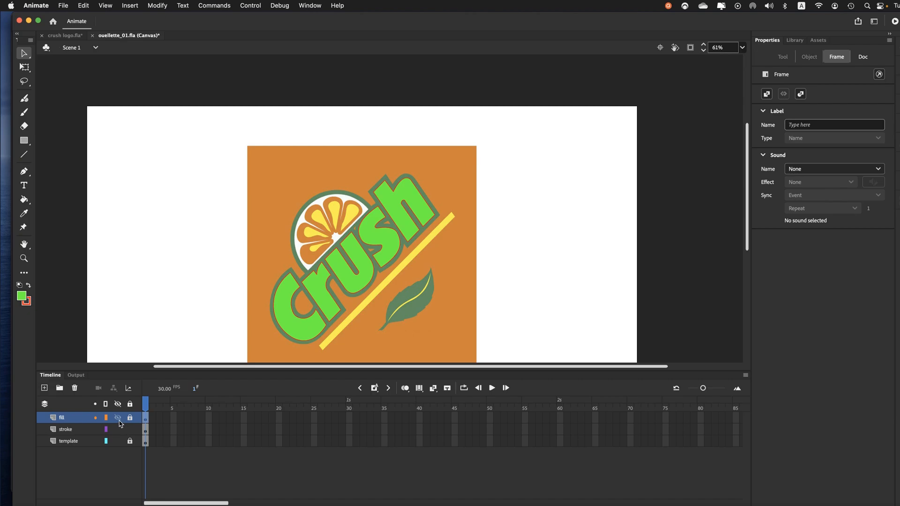
left_click(119, 421)
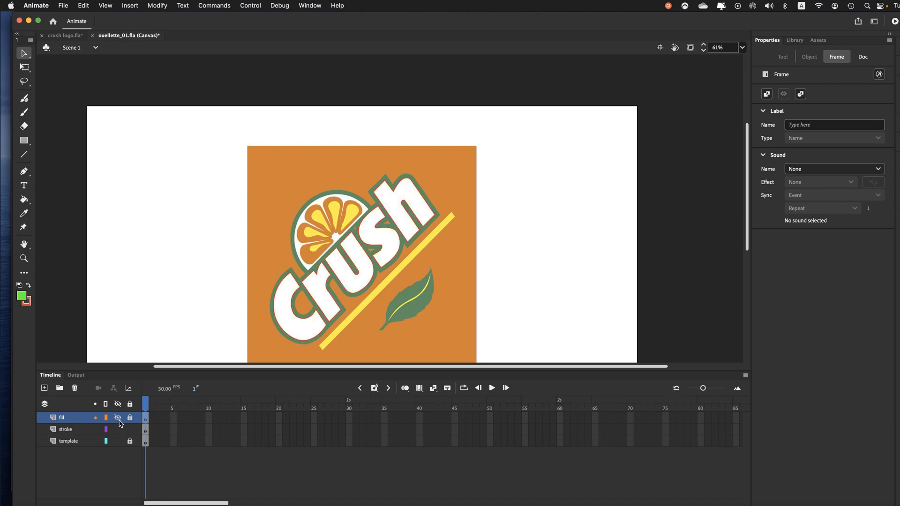
Step: Select all letter outlines on the stroke layer and set their stroke size to 29
left_click(68, 433)
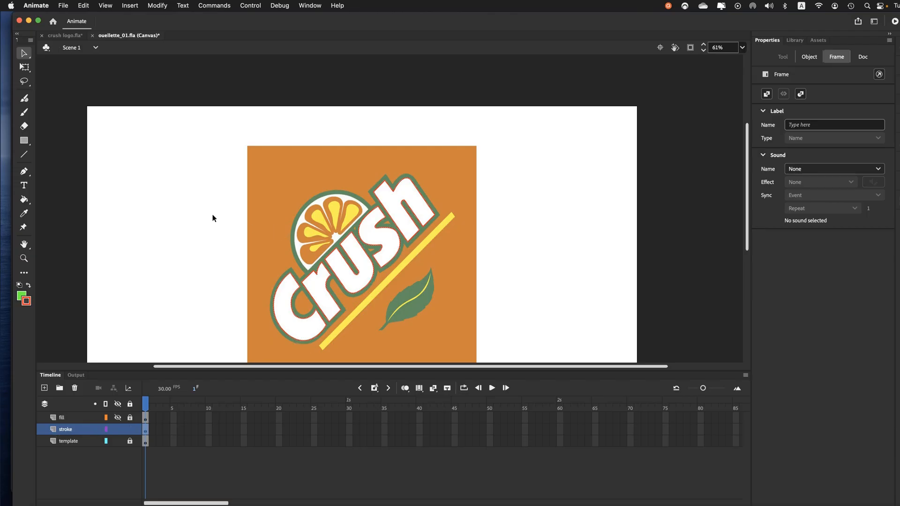
left_click(279, 290)
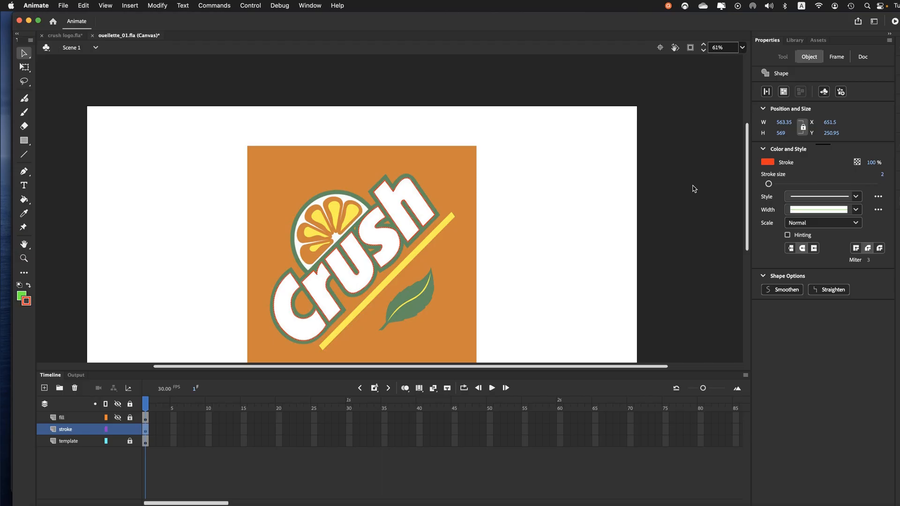
left_click(118, 418)
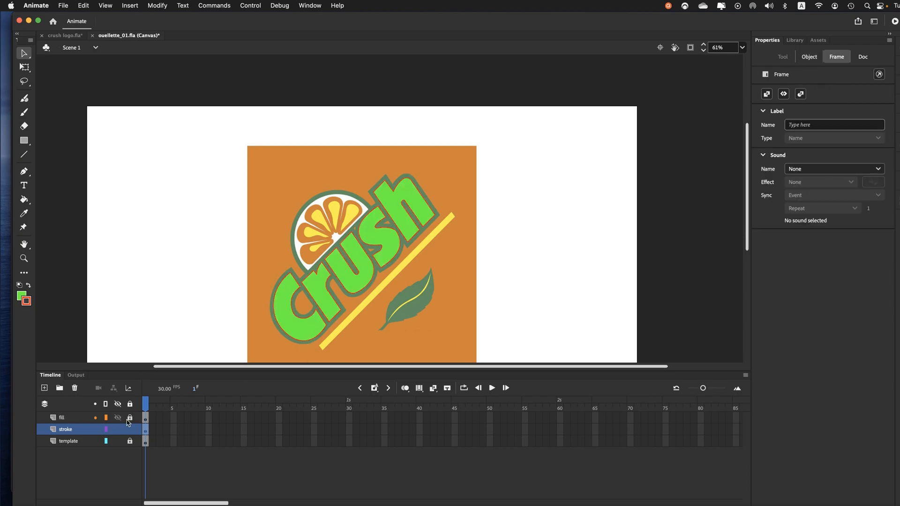
left_click(118, 418)
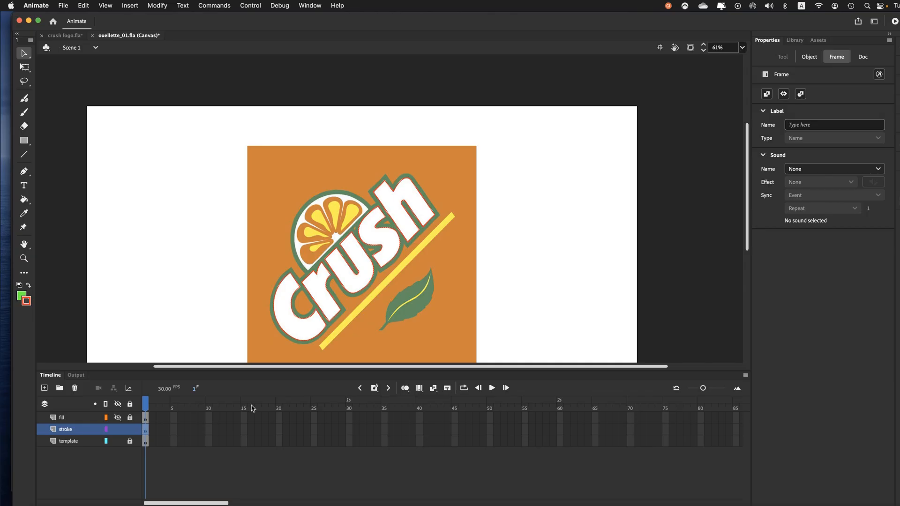
left_click(312, 275)
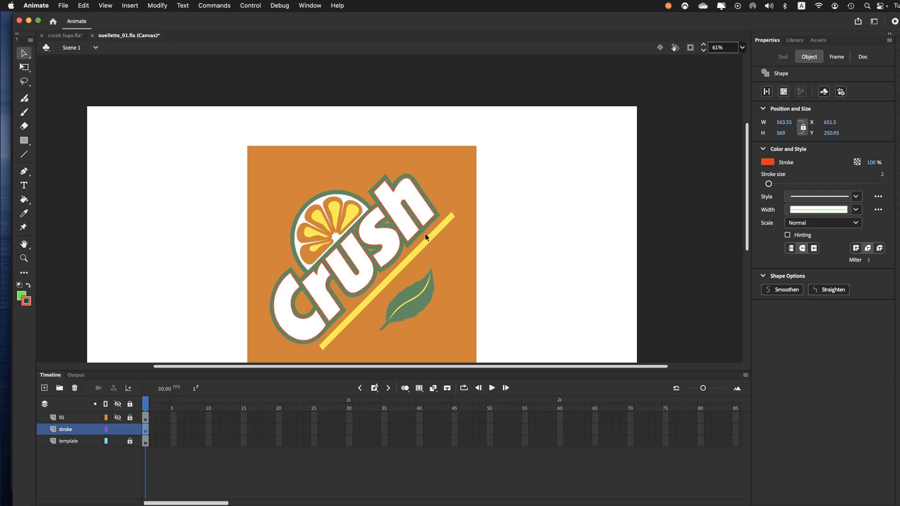
key("super+equal")
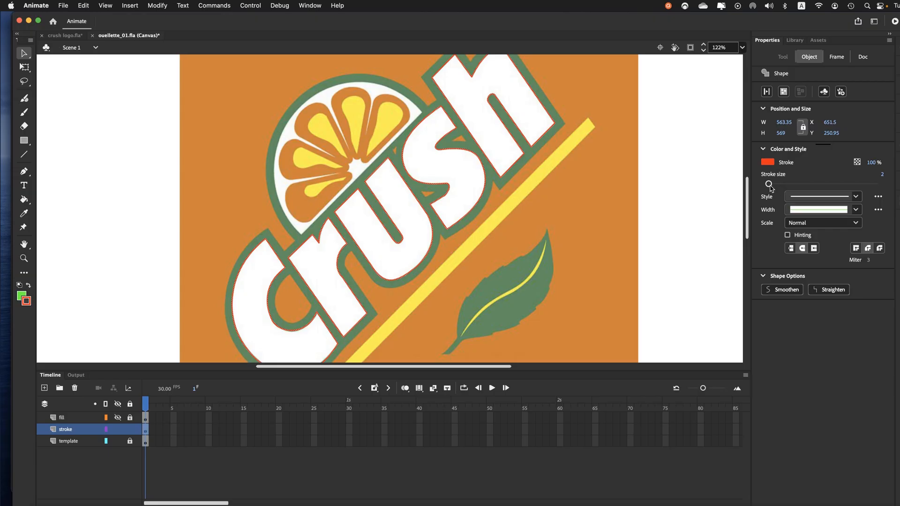
left_click_drag(769, 184, 786, 186)
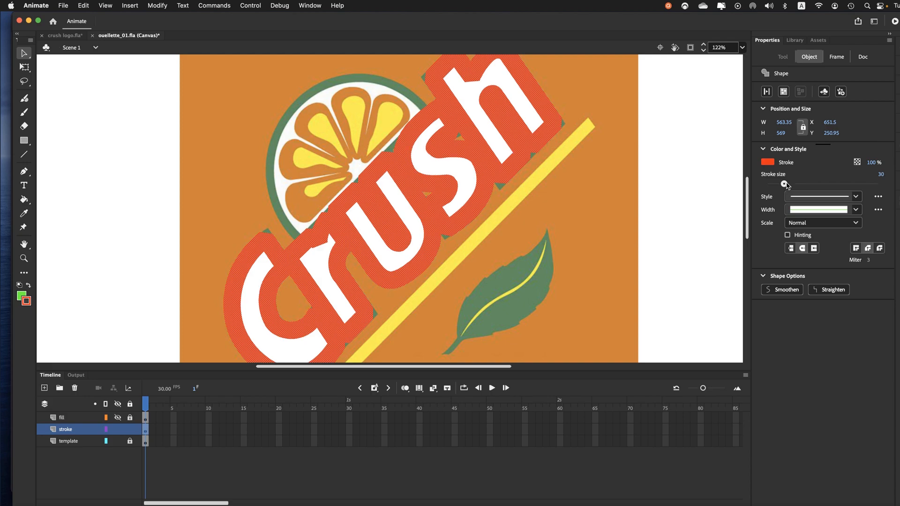
left_click_drag(786, 186, 786, 186)
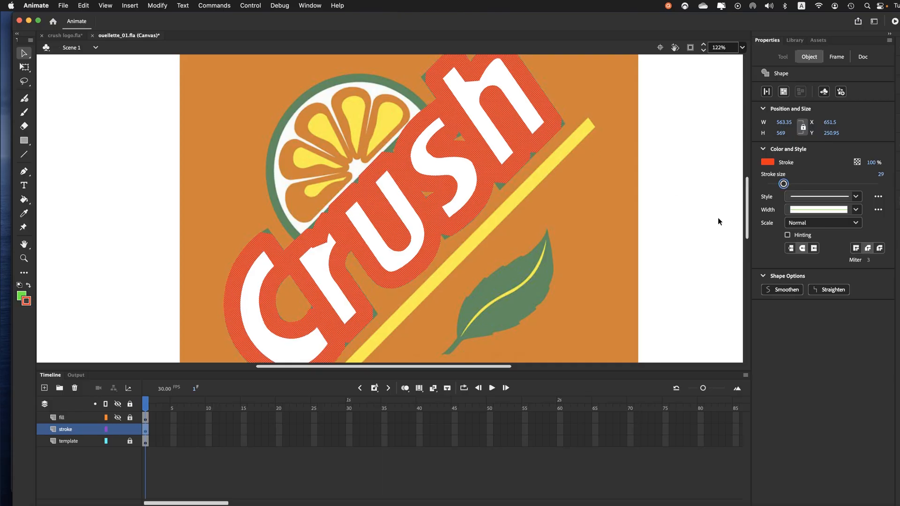
Step: Give the thickened letter outlines miter joins, deselect them and show the fill layer again
left_click(855, 251)
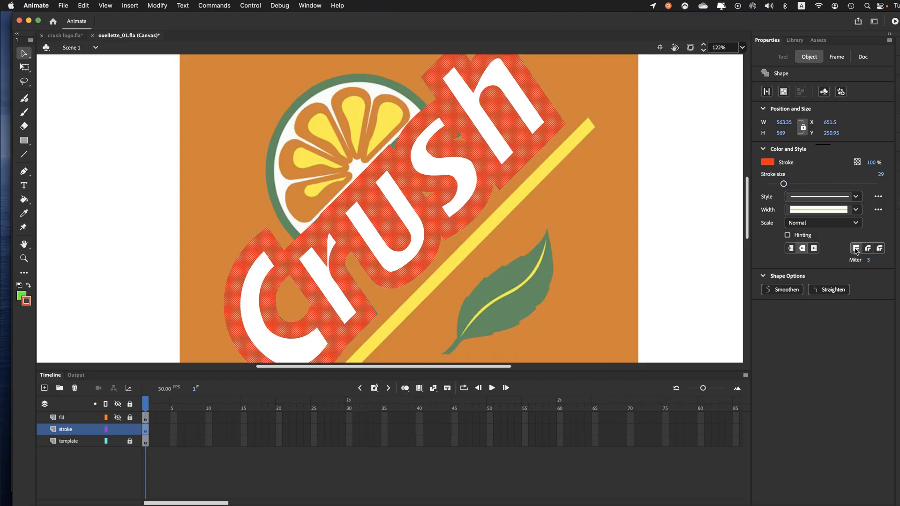
left_click(138, 147)
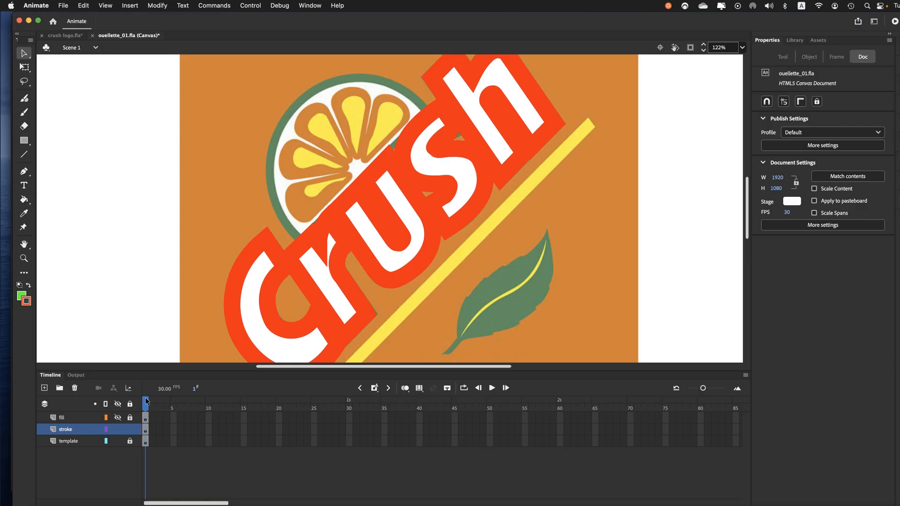
left_click(118, 417)
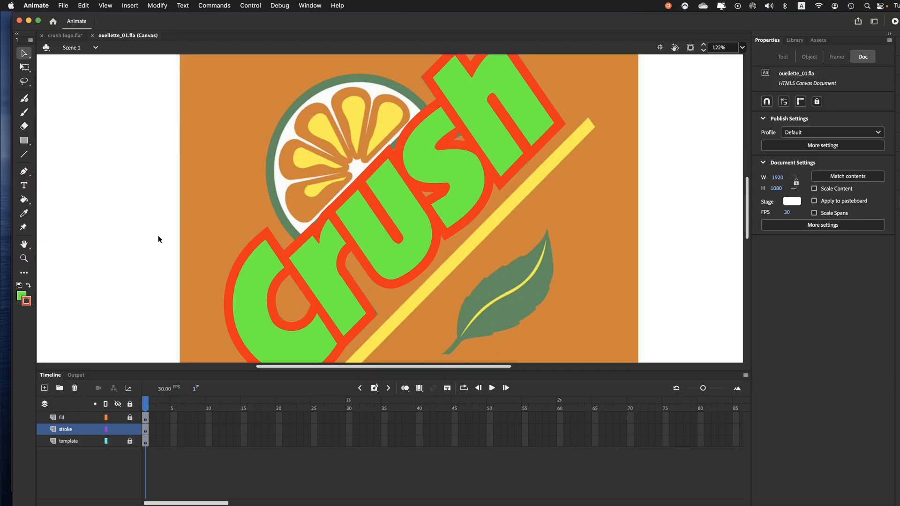
Step: Add a new layer named leaf above the fill layer
key("super+minus")
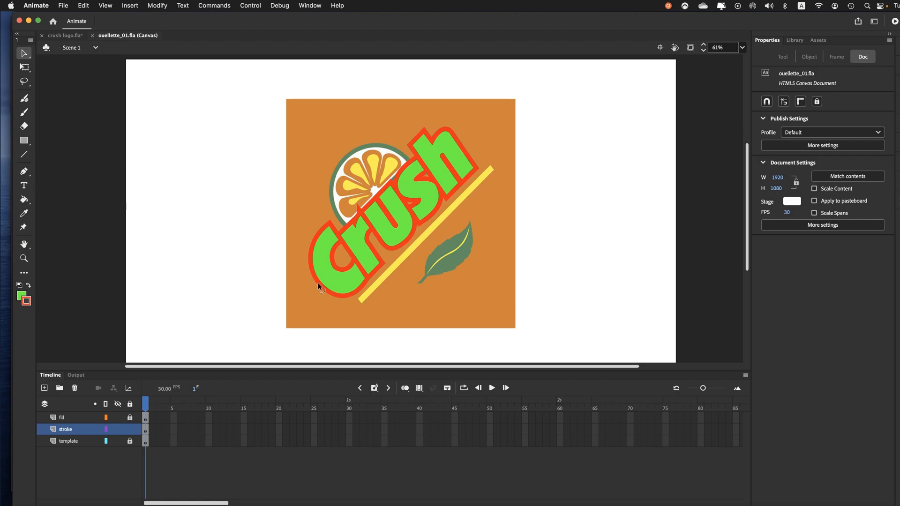
left_click(72, 418)
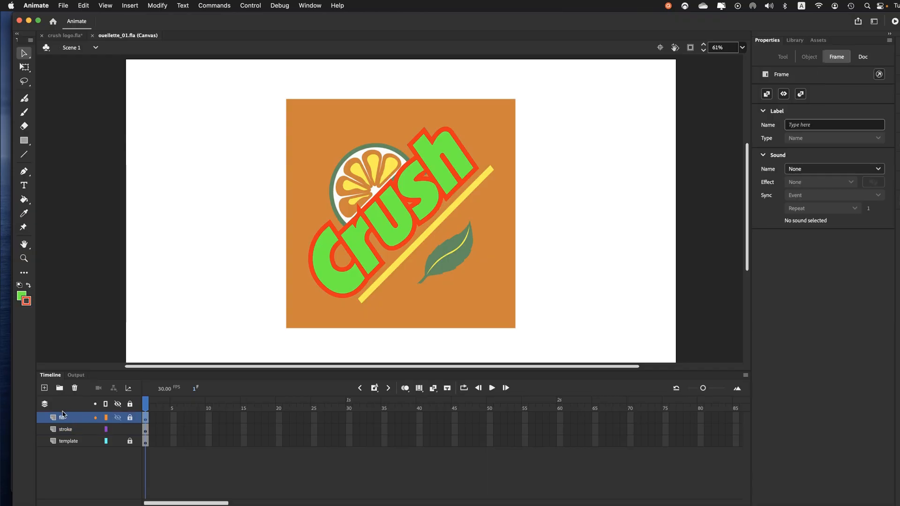
left_click(44, 388)
double_click(71, 417)
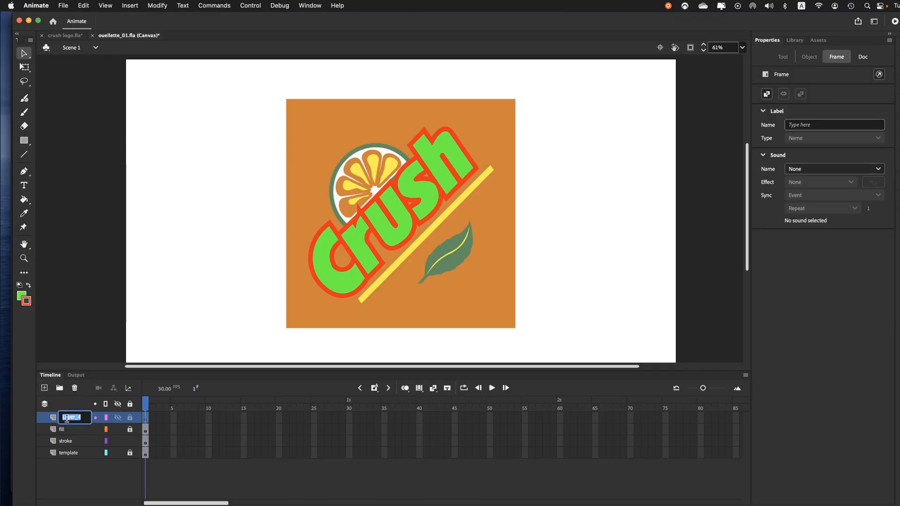
type("leaf")
key("Return")
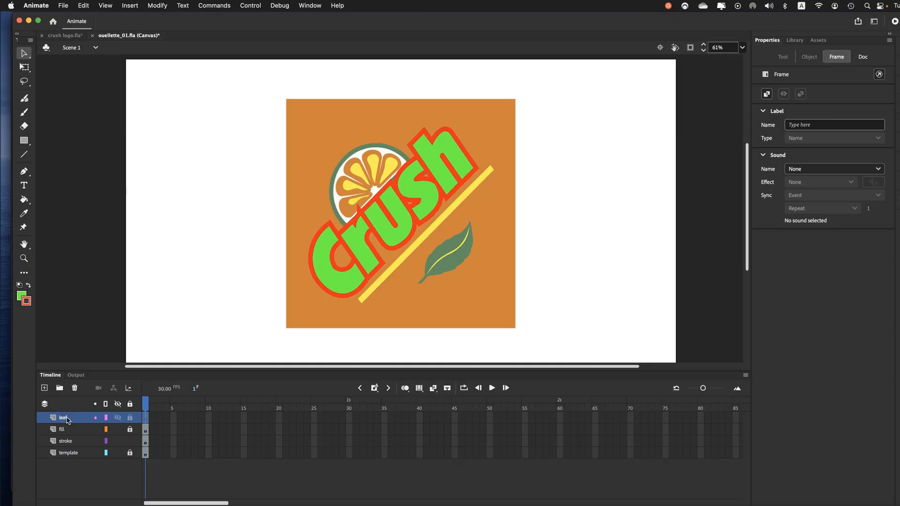
Step: Add a new layer named square and place it between the stroke and template layers
left_click(45, 388)
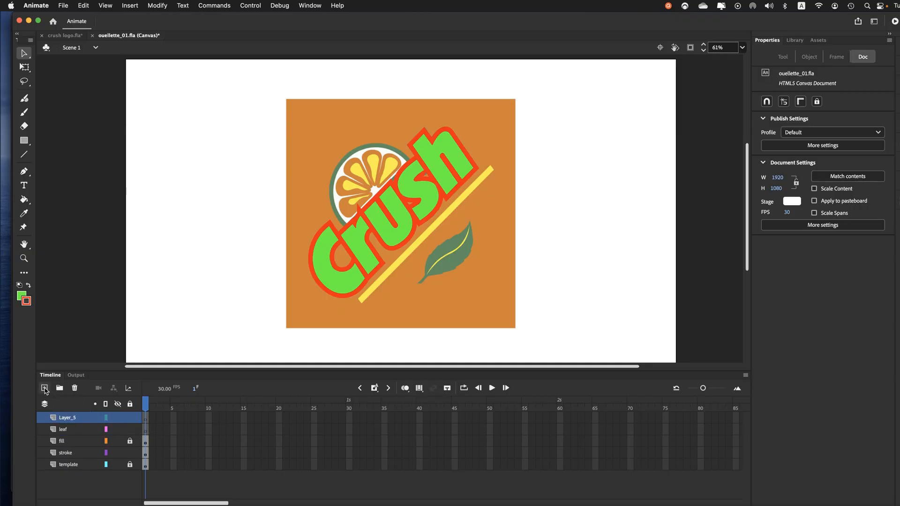
double_click(72, 417)
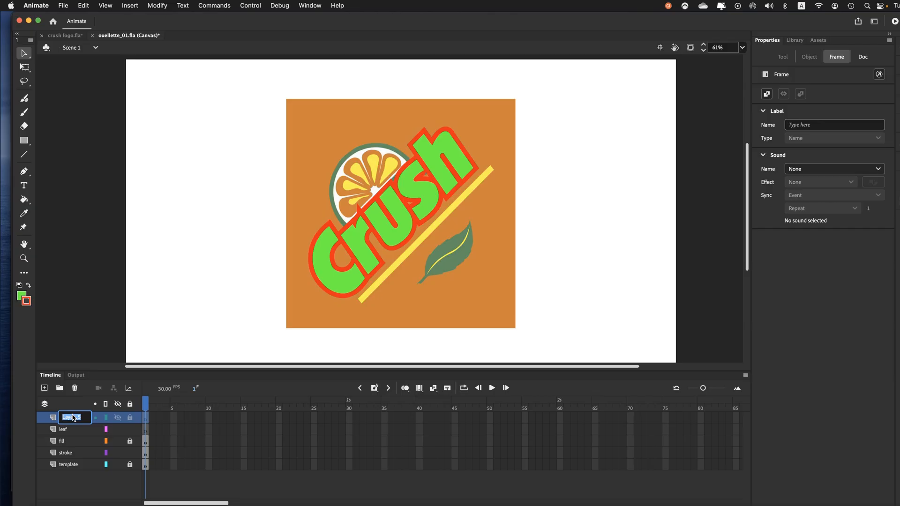
type("square")
key("Return")
left_click_drag(64, 420, 70, 460)
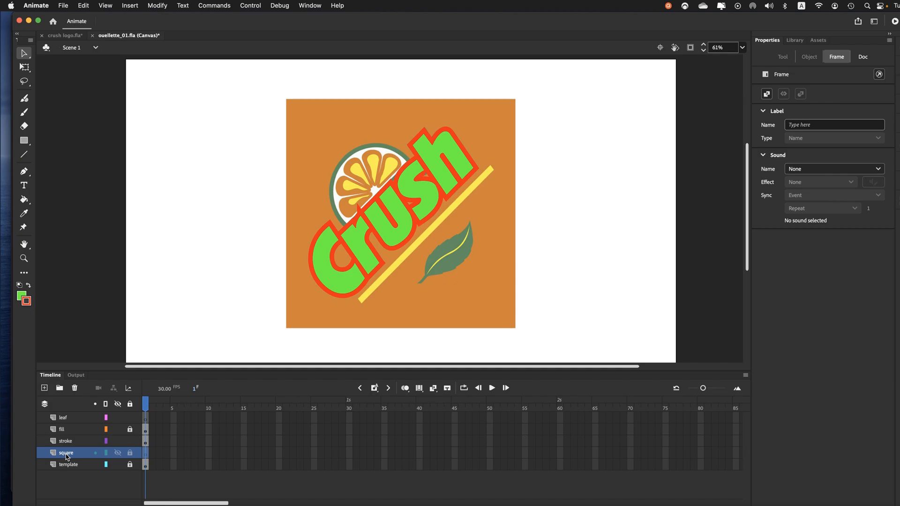
Step: Sample the template's orange background as fill colour and draw a rectangle about 798 by 793 px over the background on the square layer
left_click(26, 215)
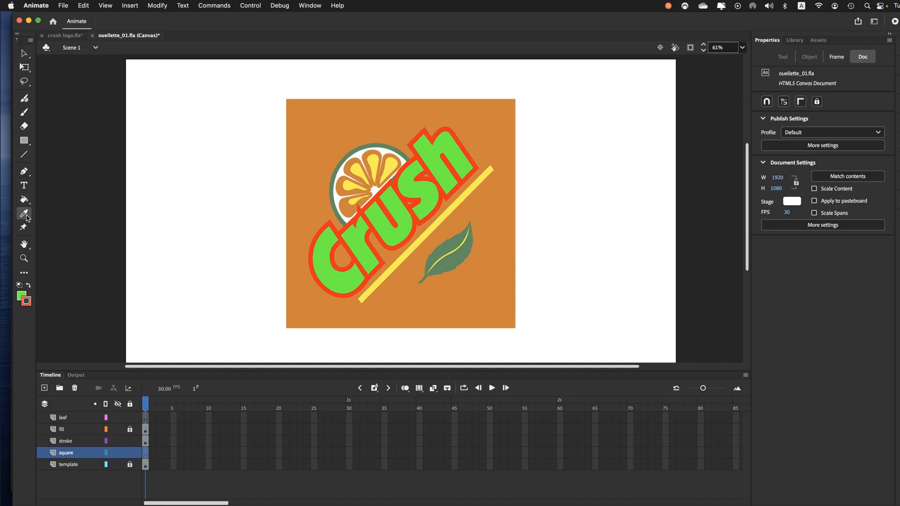
left_click(318, 140)
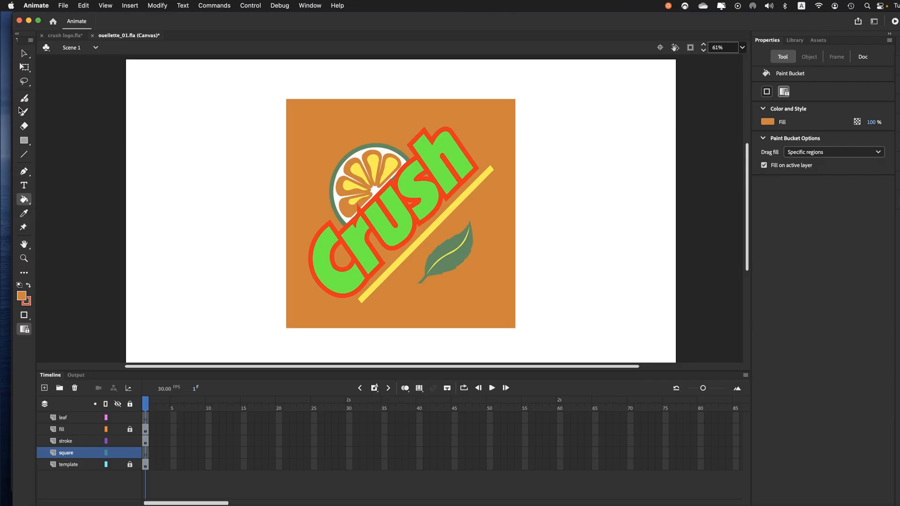
left_click(25, 140)
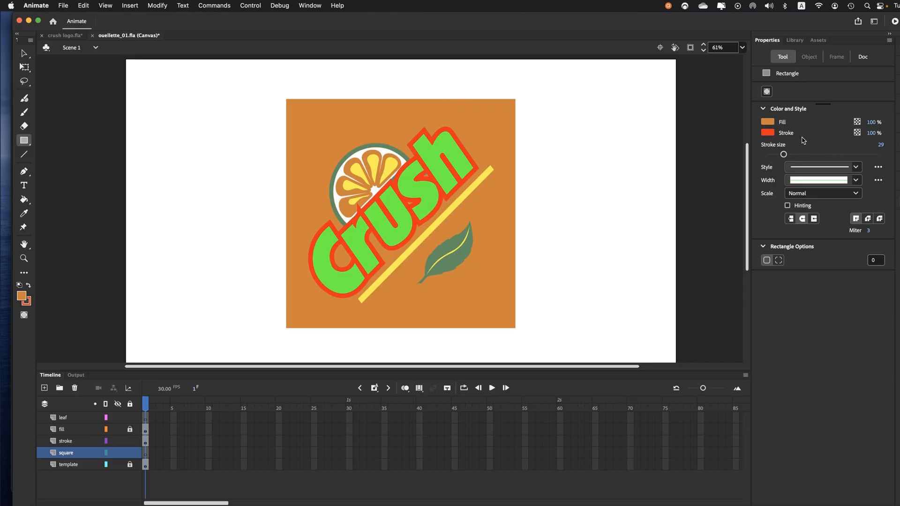
left_click(767, 135)
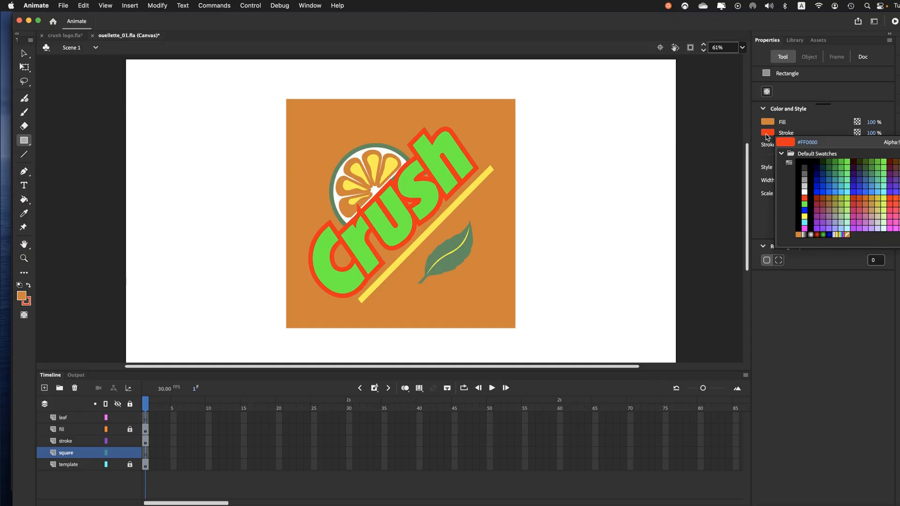
left_click(767, 133)
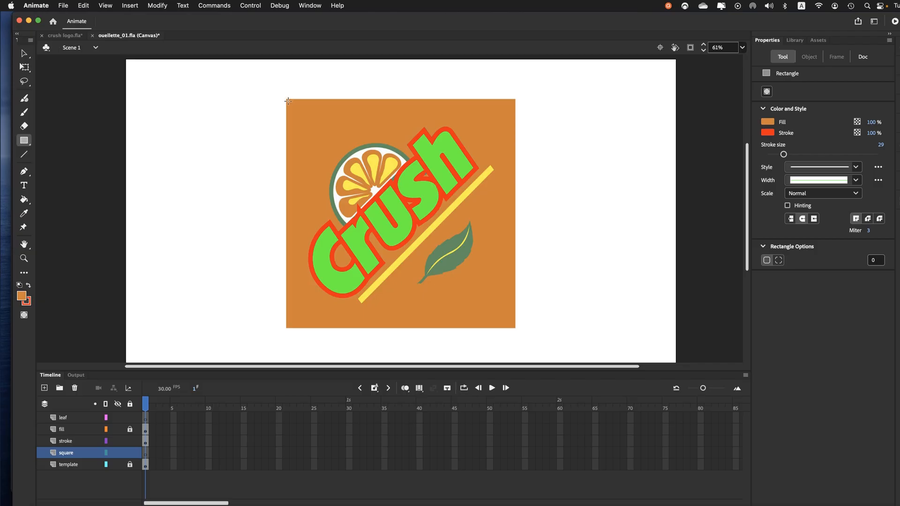
mouse_move(288, 101)
left_mouse_down()
mouse_move(499, 324)
mouse_move(516, 329)
left_mouse_up()
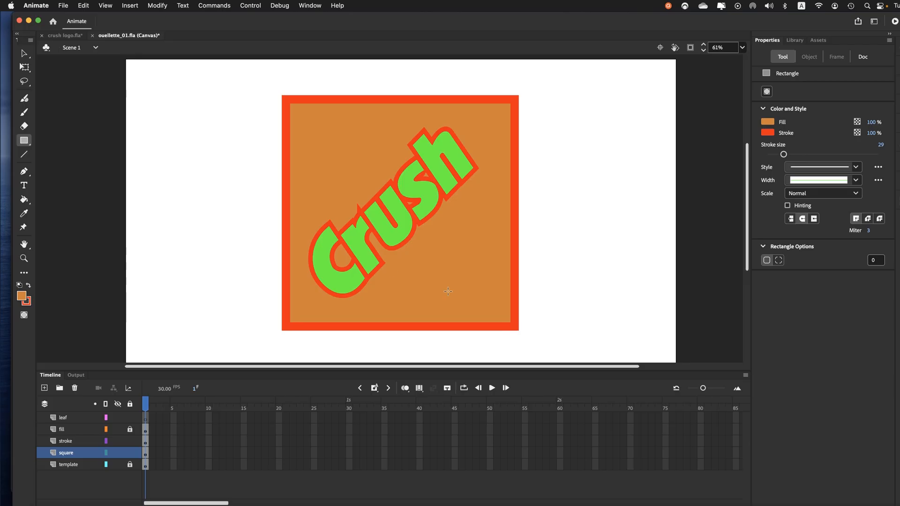
Step: Select the whole red outline around the orange rectangle and delete it, keeping only the fill
left_click(28, 58)
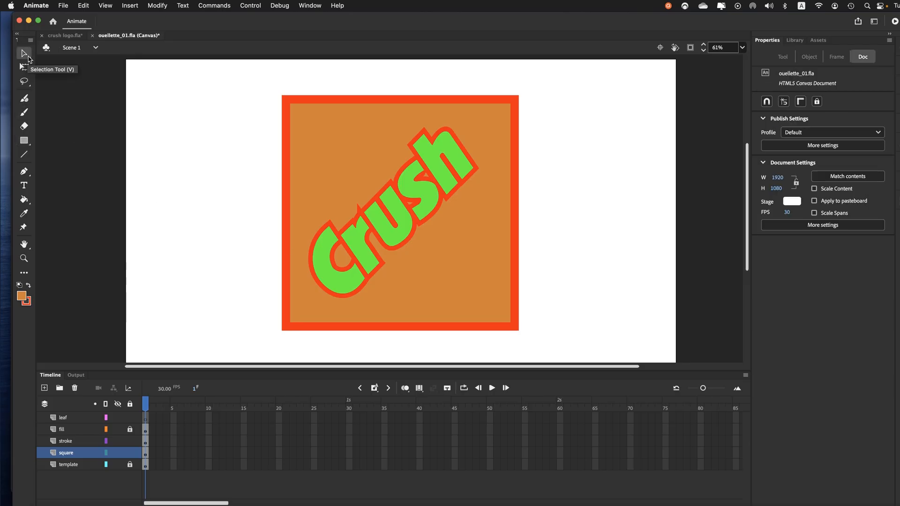
double_click(300, 102)
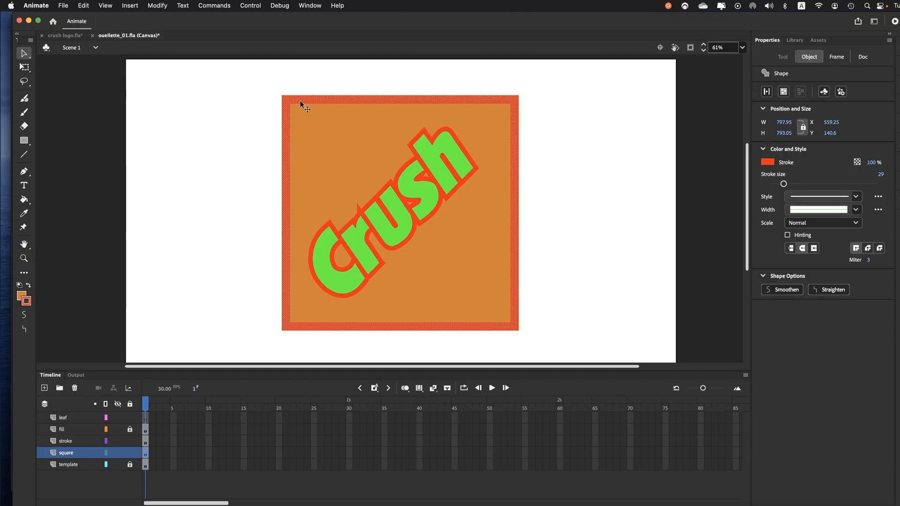
key("Delete")
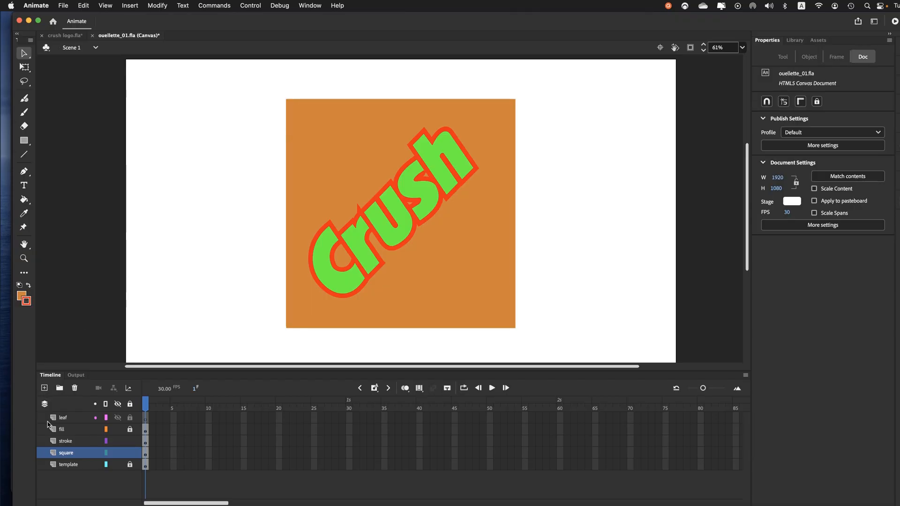
Step: Toggle the square layer's visibility to compare the orange square with the template, leaving the layer hidden
left_click(118, 453)
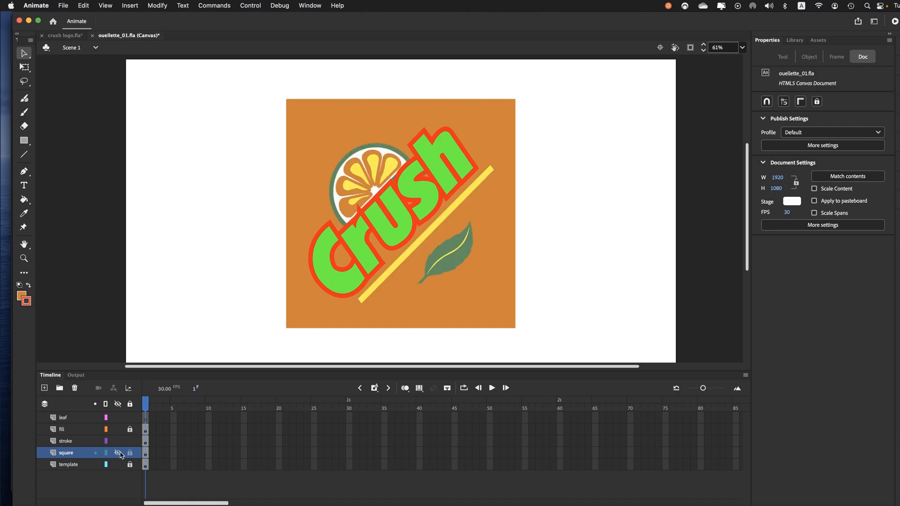
left_click(118, 452)
left_click(118, 452)
left_click(118, 453)
left_click(118, 453)
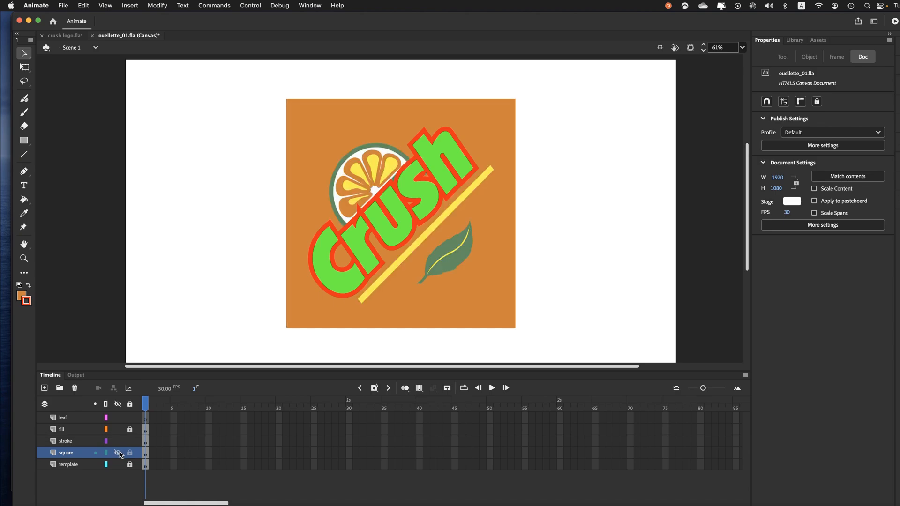